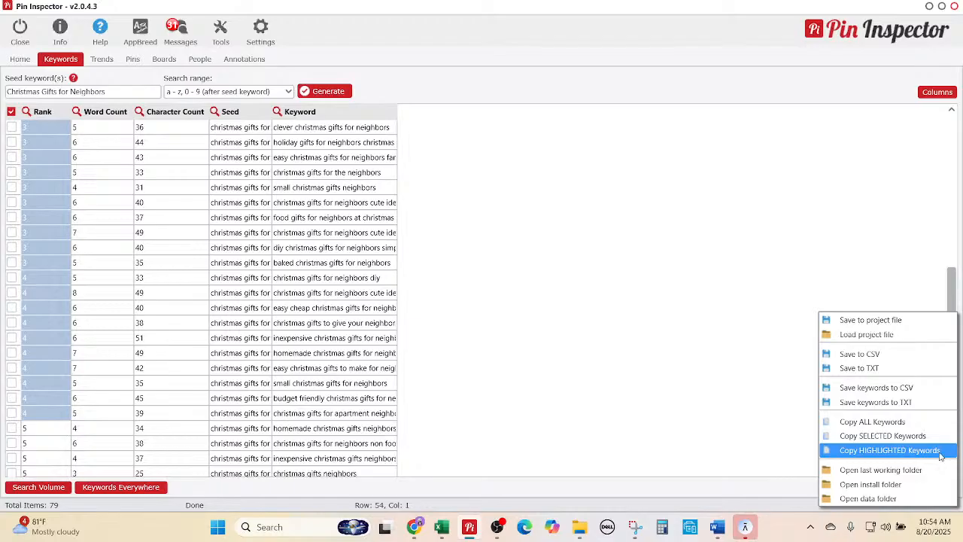
Copy the highlighted keywords in Pin Inspector and paste them into Excel's Tags sheet from cell A5995, below the 25 Affordable Christmas Gifts for Neighbors heading.
click(940, 451)
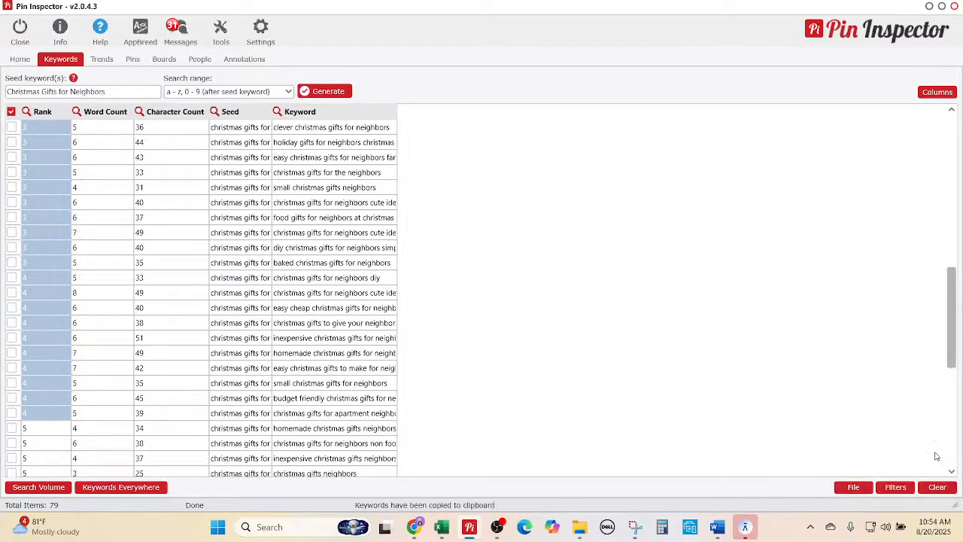
click(442, 527)
click(70, 337)
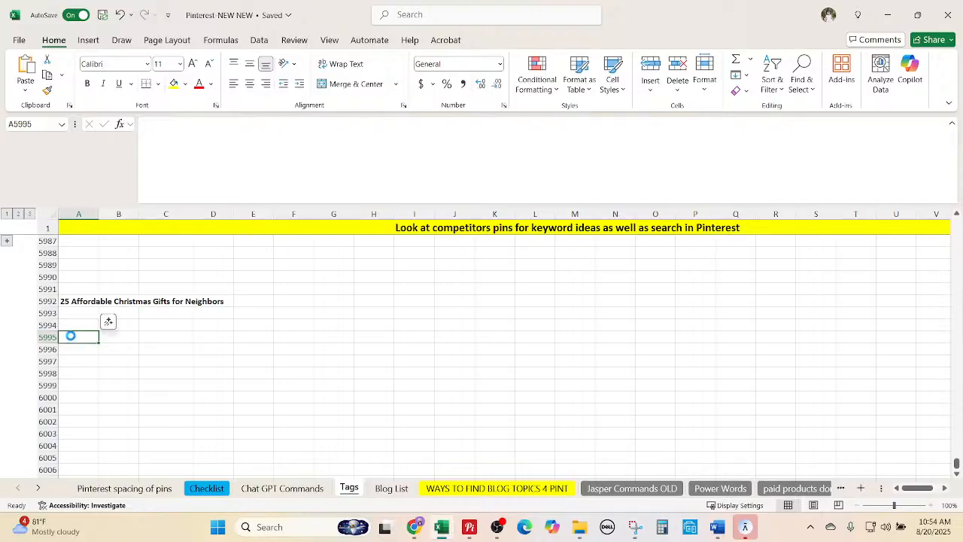
key(ctrl+v)
click(494, 356)
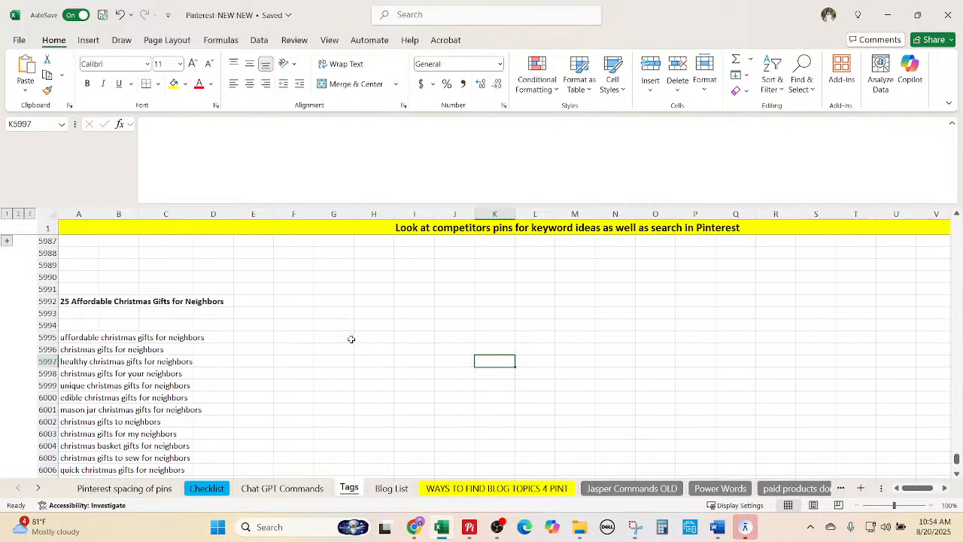
scroll(343, 355, down, 1)
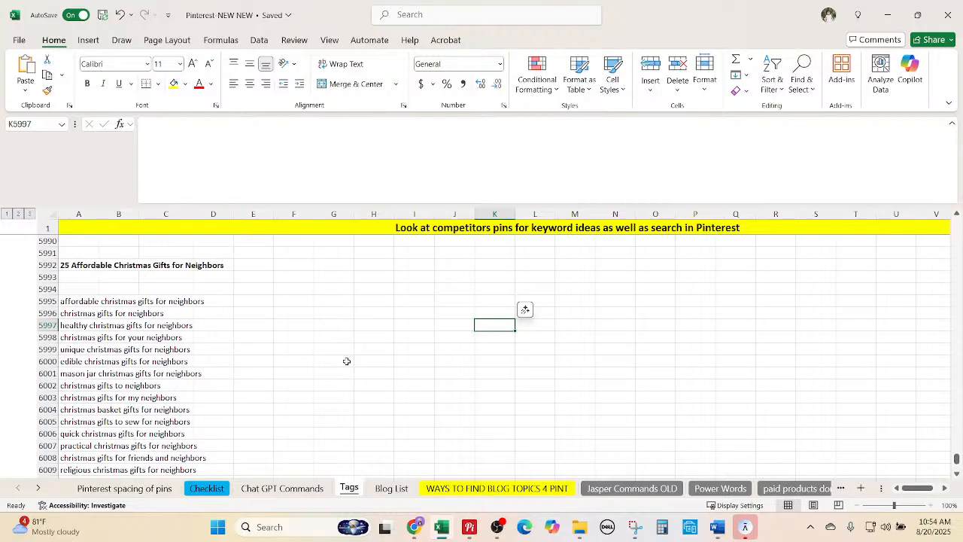
click(82, 303)
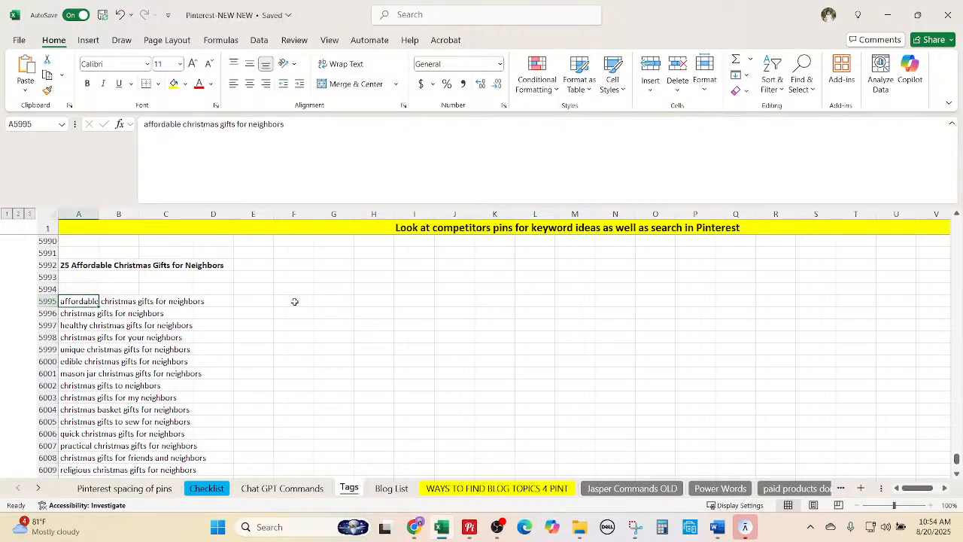
click(337, 310)
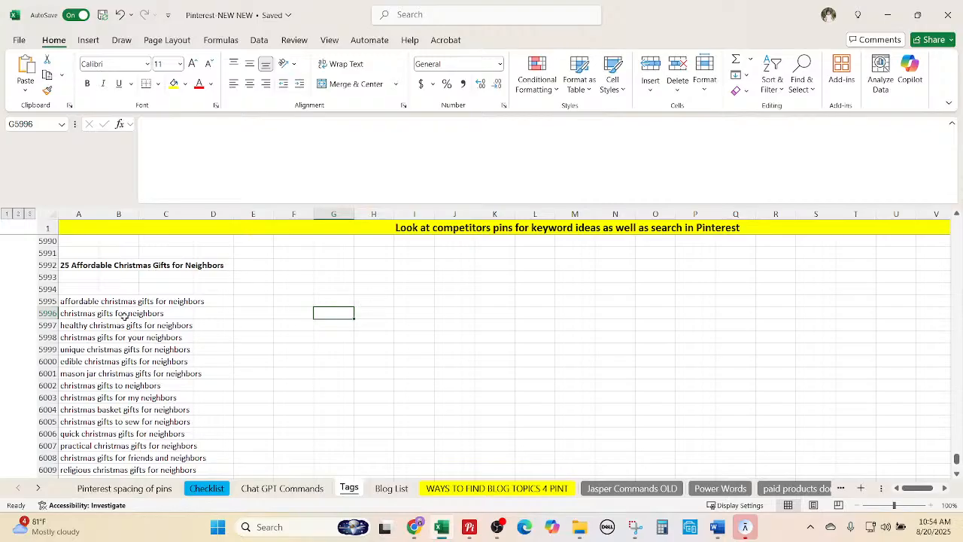
click(92, 301)
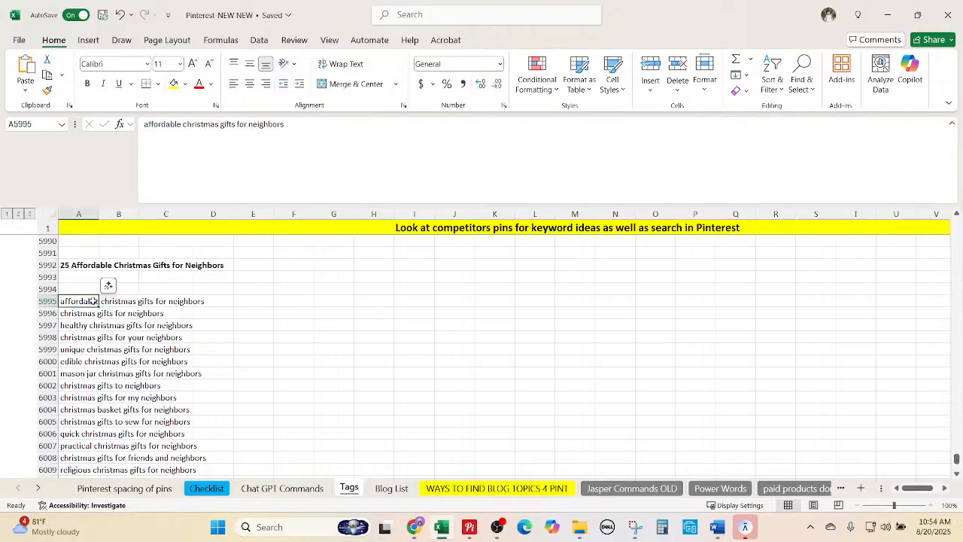
click(469, 527)
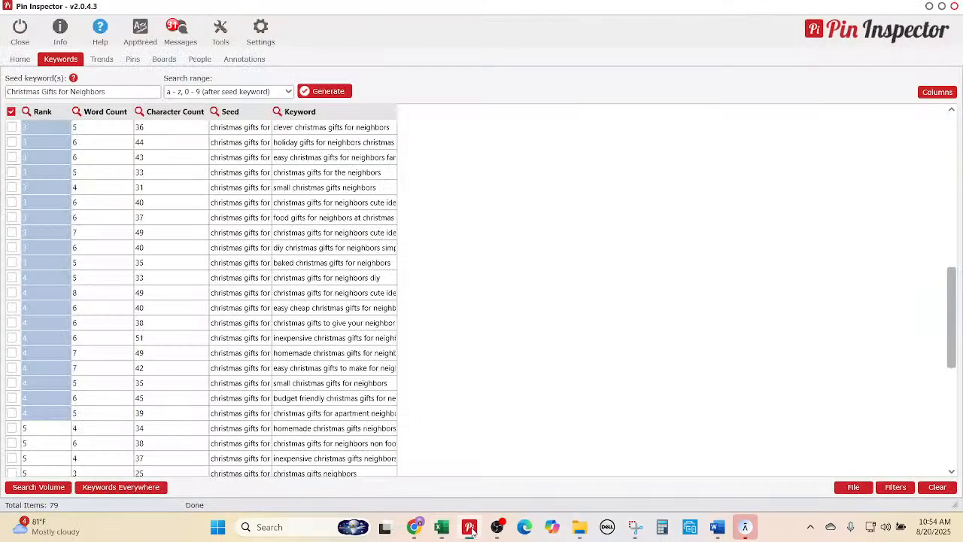
click(470, 527)
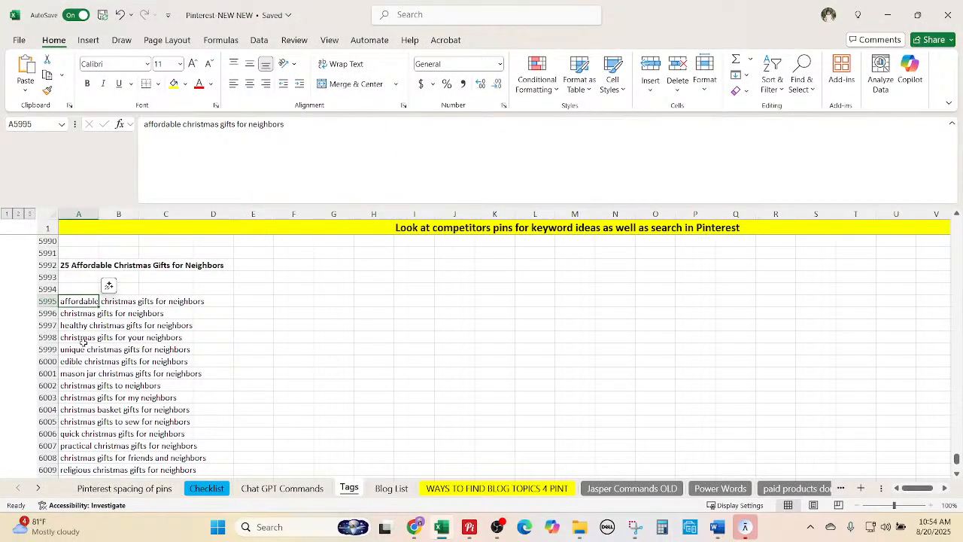
ctrl+click(78, 314)
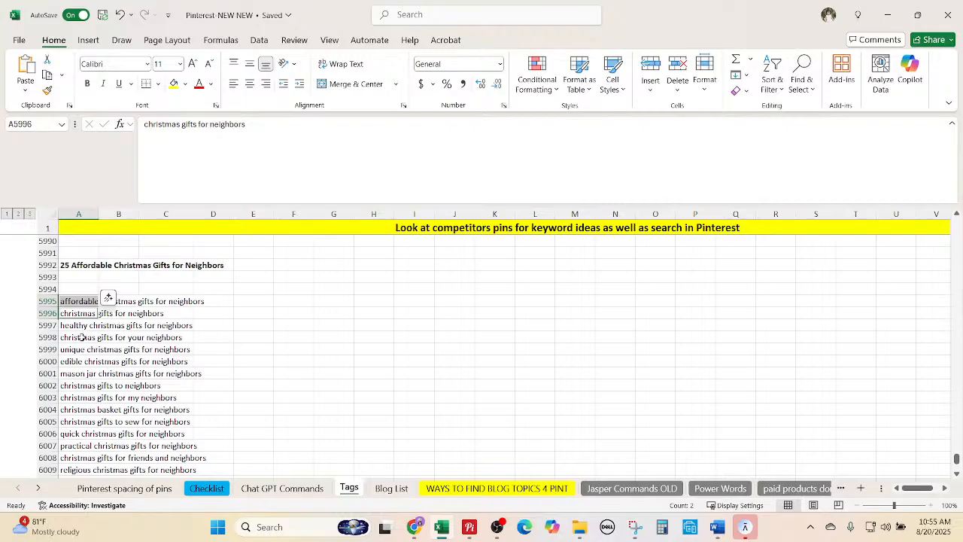
ctrl+click(81, 338)
ctrl+click(83, 350)
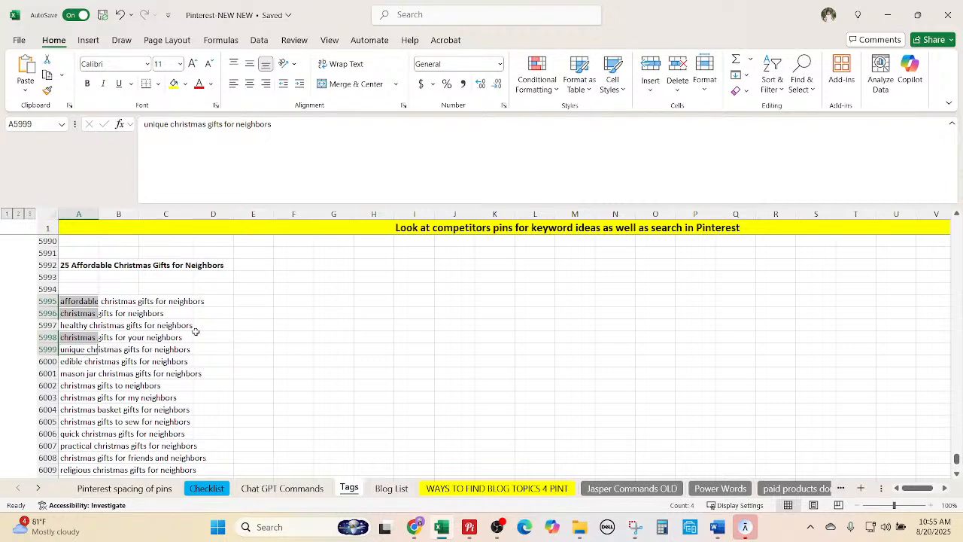
right_click(259, 337)
key(Escape)
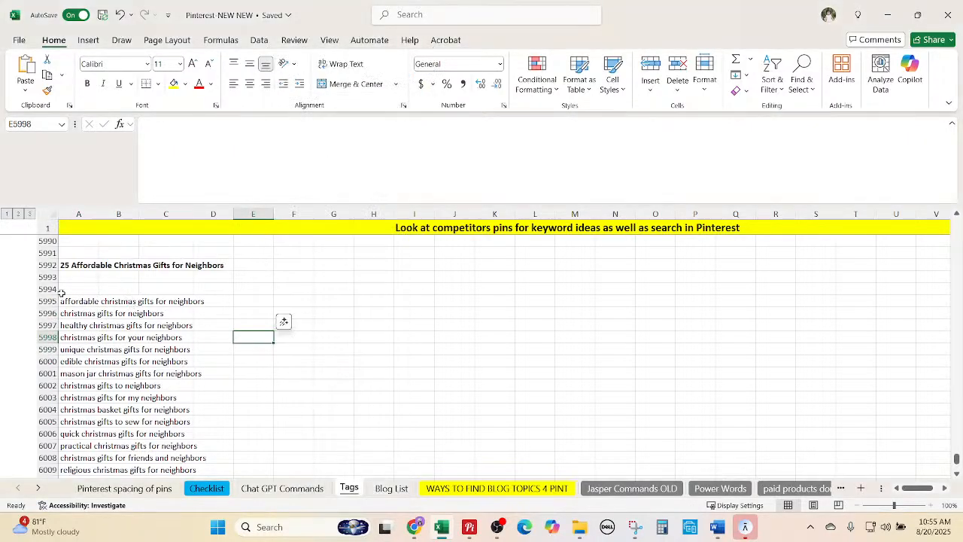
Set a red font colour for the keywords in A5995, A5996, A5998, A5999, A6002, A6006 and A6007.
click(64, 297)
ctrl+click(70, 314)
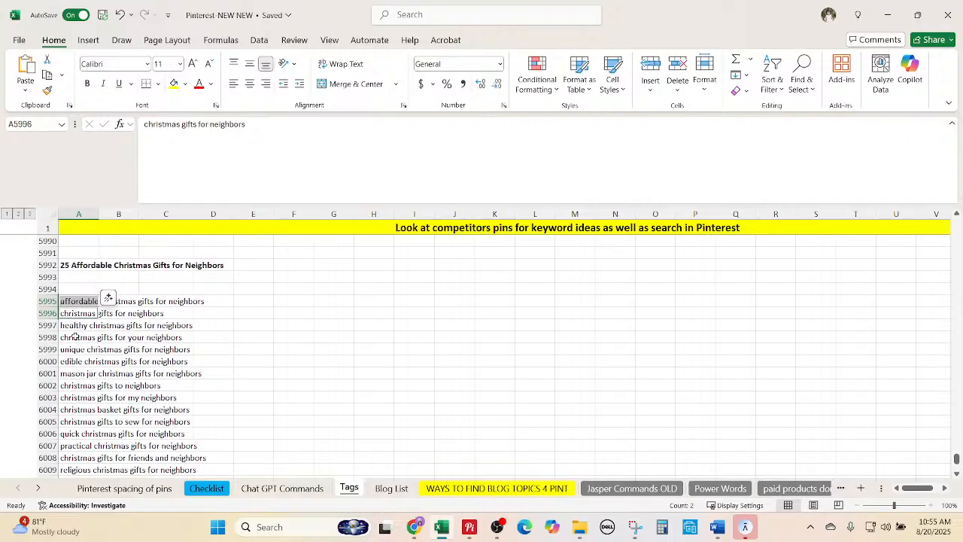
ctrl+click(75, 337)
ctrl+click(73, 350)
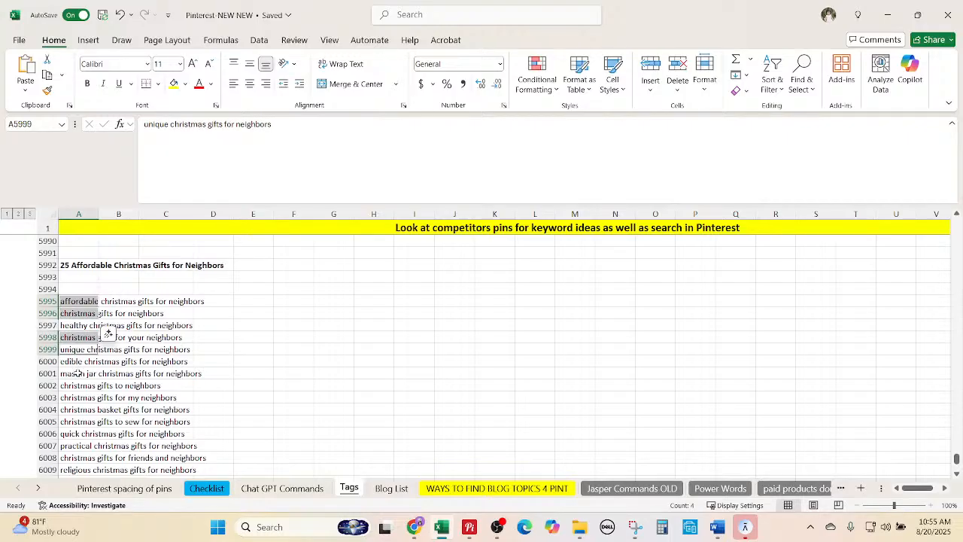
ctrl+click(73, 385)
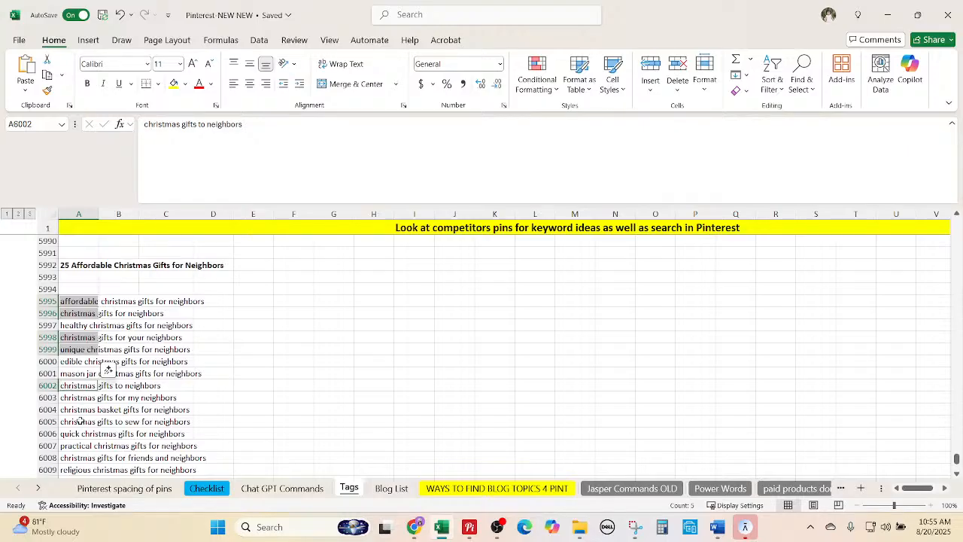
ctrl+click(83, 434)
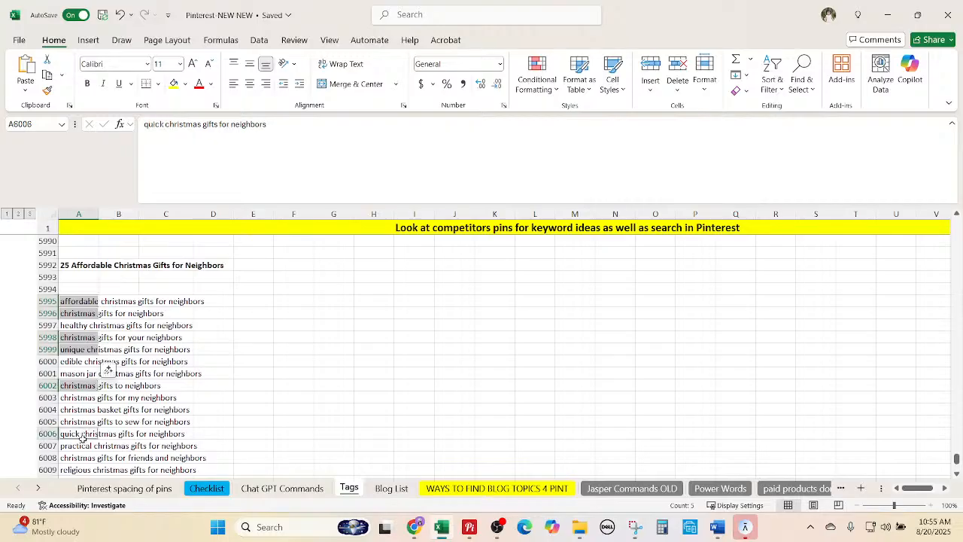
ctrl+click(80, 446)
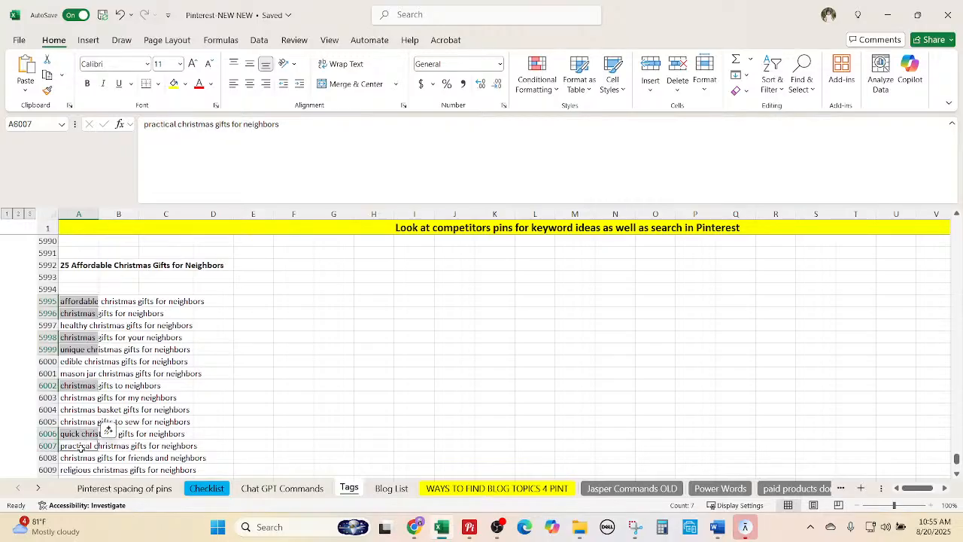
click(199, 84)
Select the keywords in A6008, A6011 and A6012 together with the already red ones, and set their font colour to red.
scroll(205, 367, down, 2)
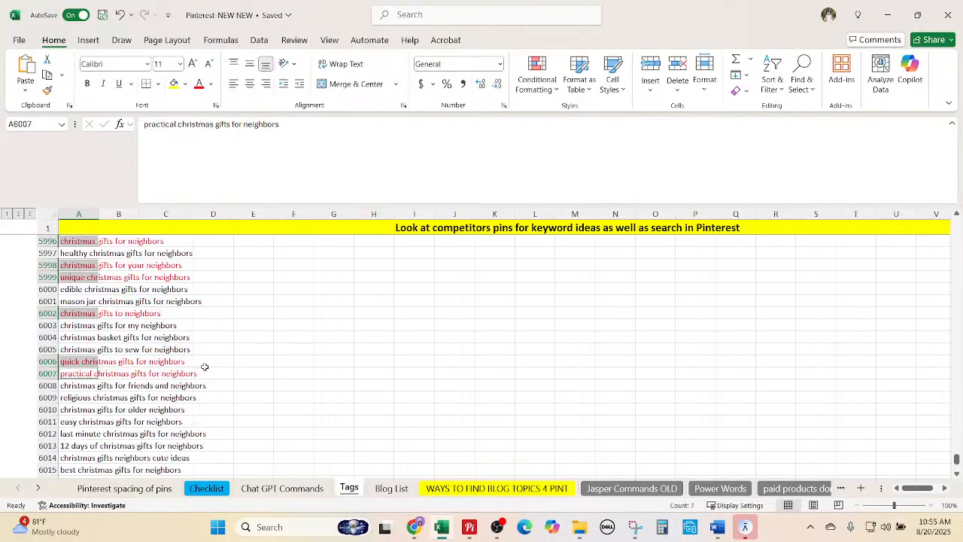
scroll(205, 367, down, 1)
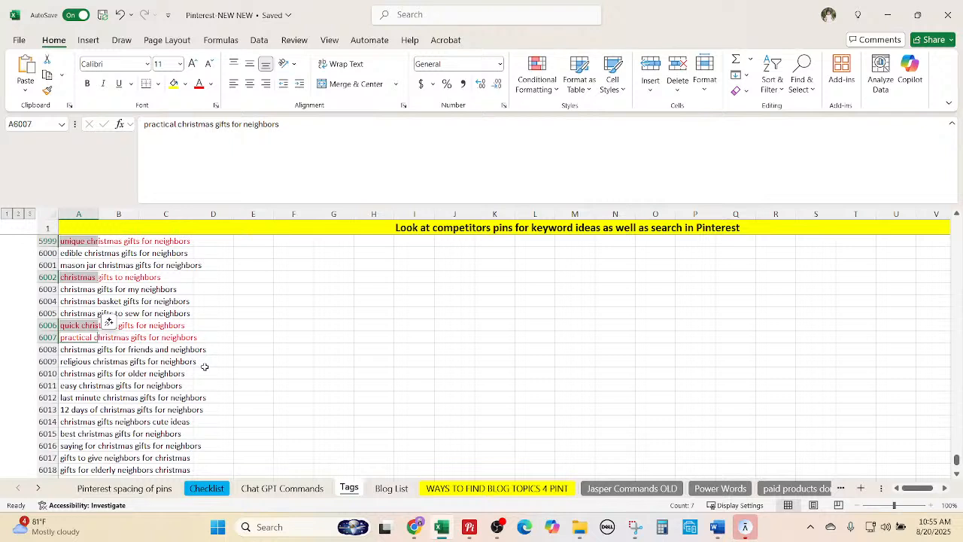
click(87, 350)
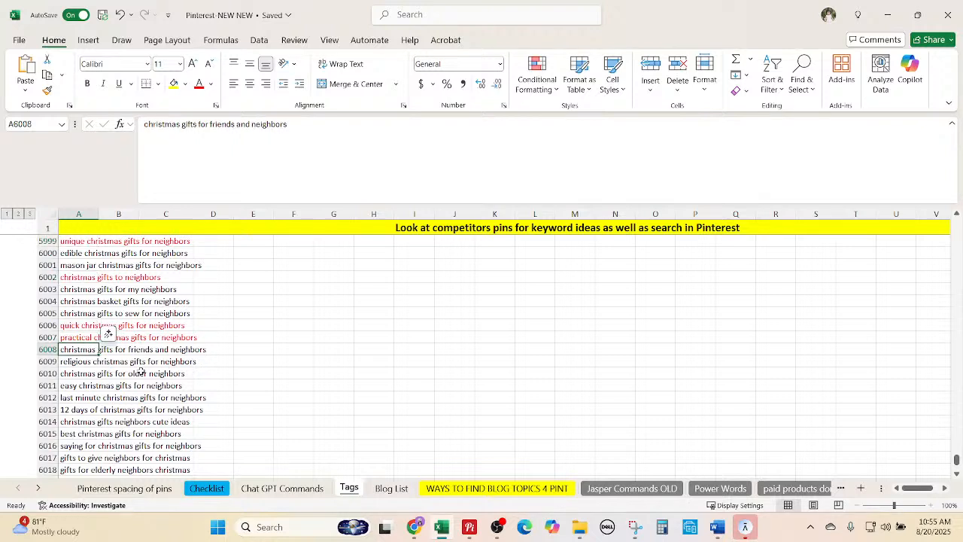
ctrl+click(75, 386)
ctrl+click(75, 395)
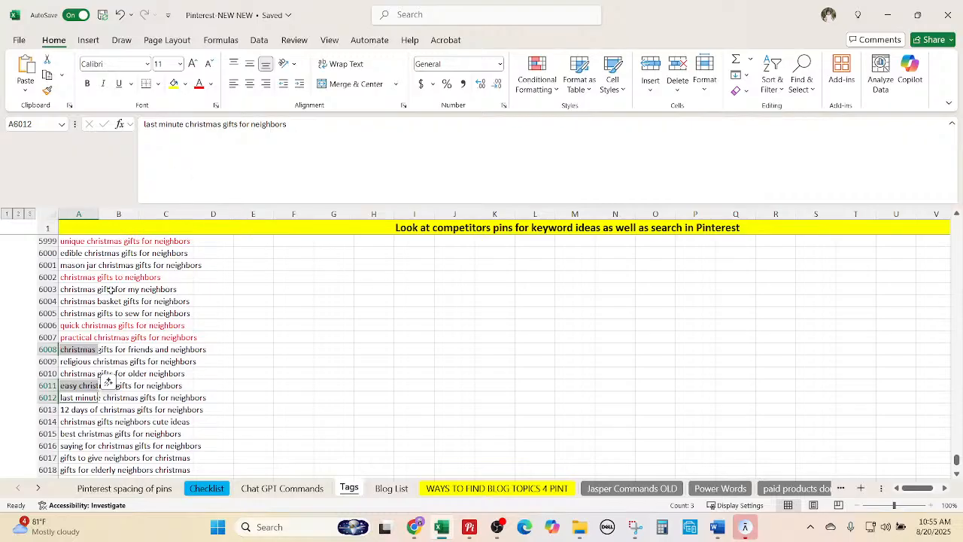
ctrl+drag(77, 336, 78, 325)
scroll(264, 379, up, 2)
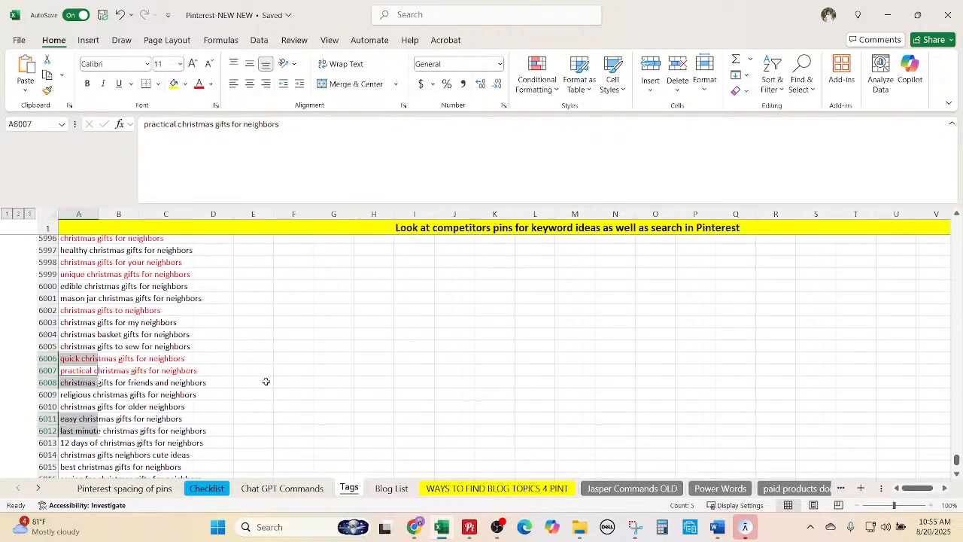
ctrl+click(90, 350)
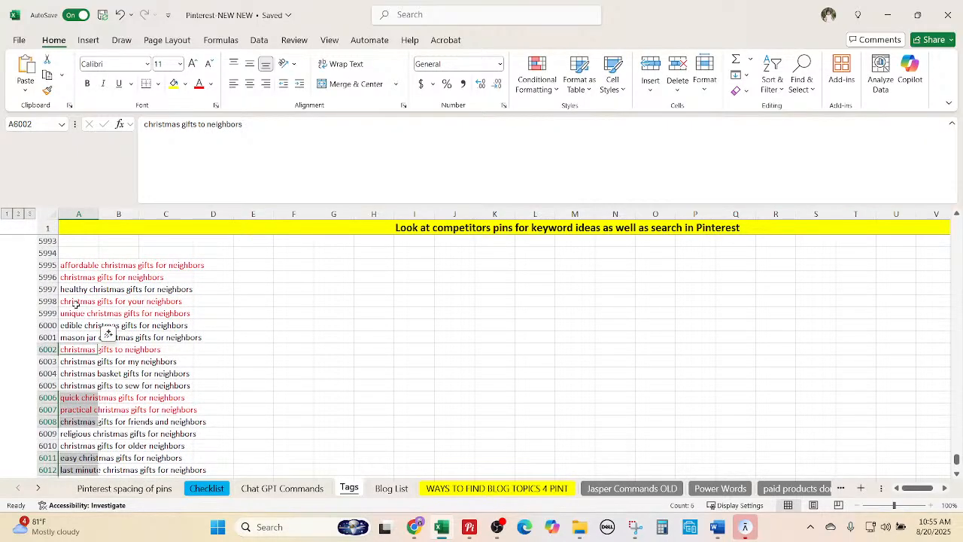
ctrl+drag(75, 303, 76, 313)
ctrl+drag(75, 265, 76, 272)
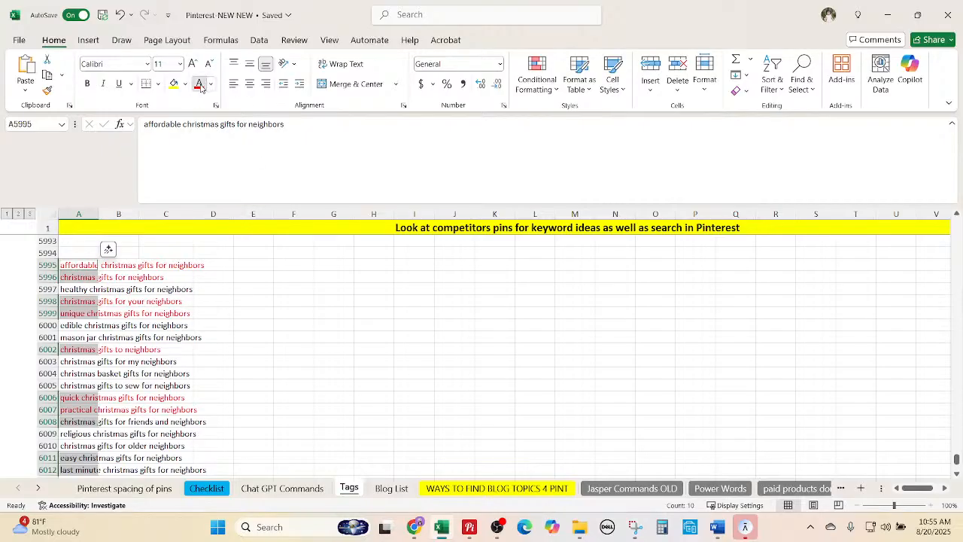
click(292, 297)
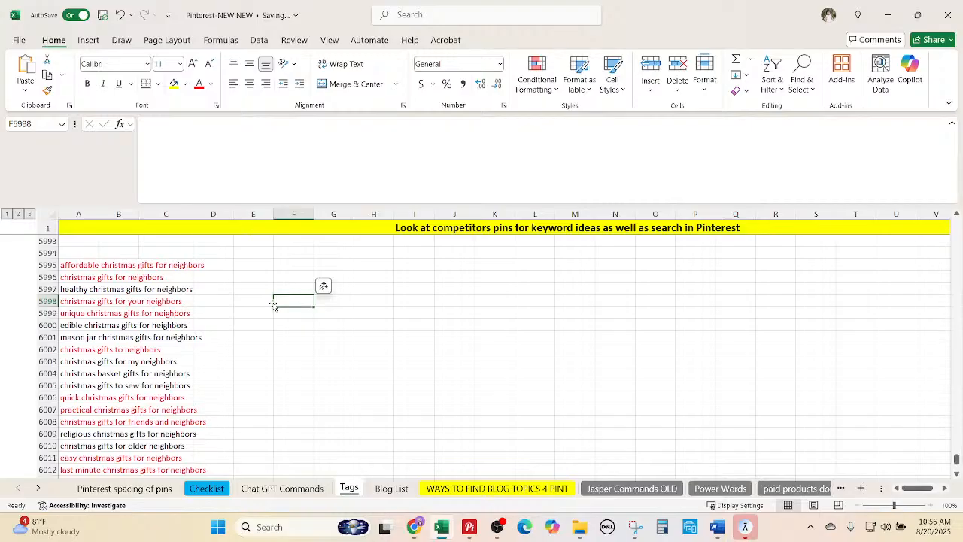
Copy the red keywords in A5995:A5996 and A5998:A5999 into column I, one below another from I5996.
drag(79, 264, 84, 277)
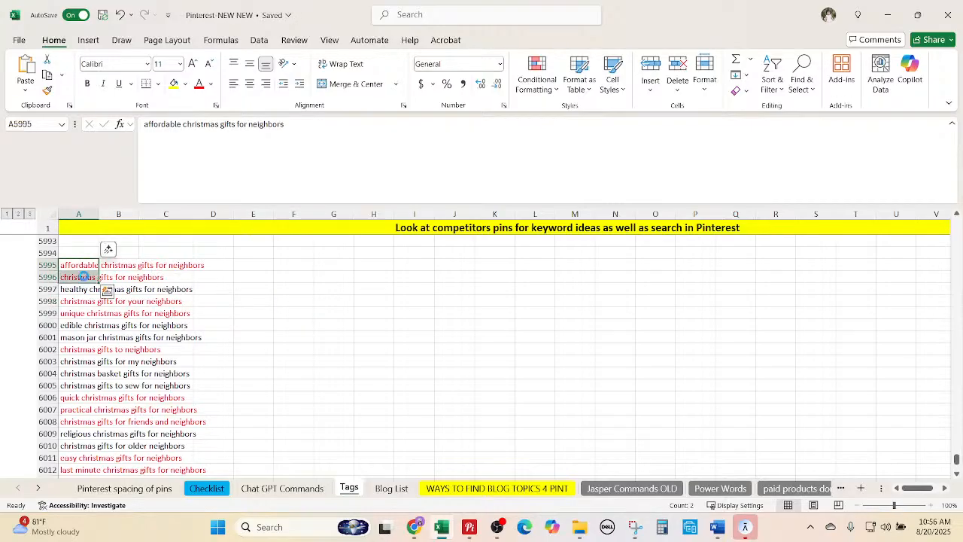
key(ctrl+c)
click(411, 276)
key(ctrl+v)
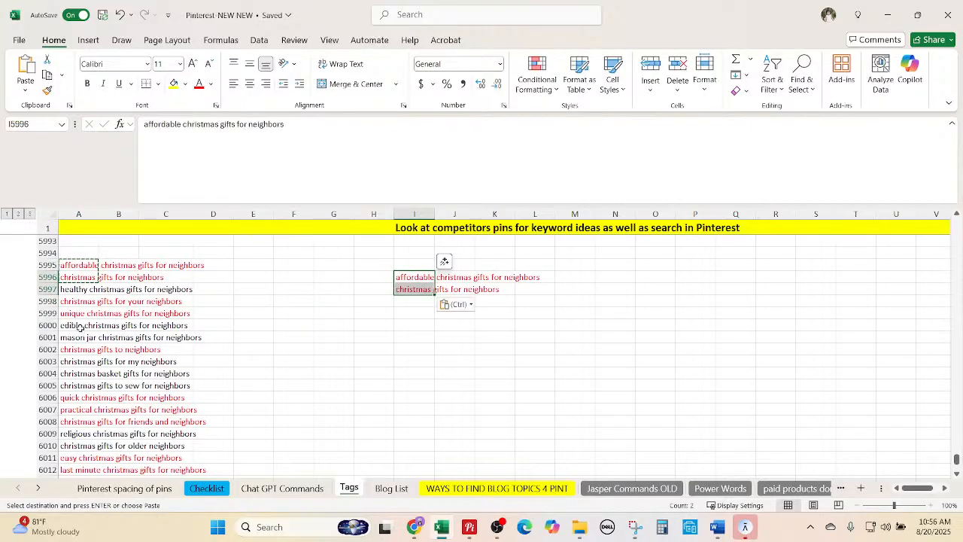
drag(79, 301, 80, 313)
key(ctrl+c)
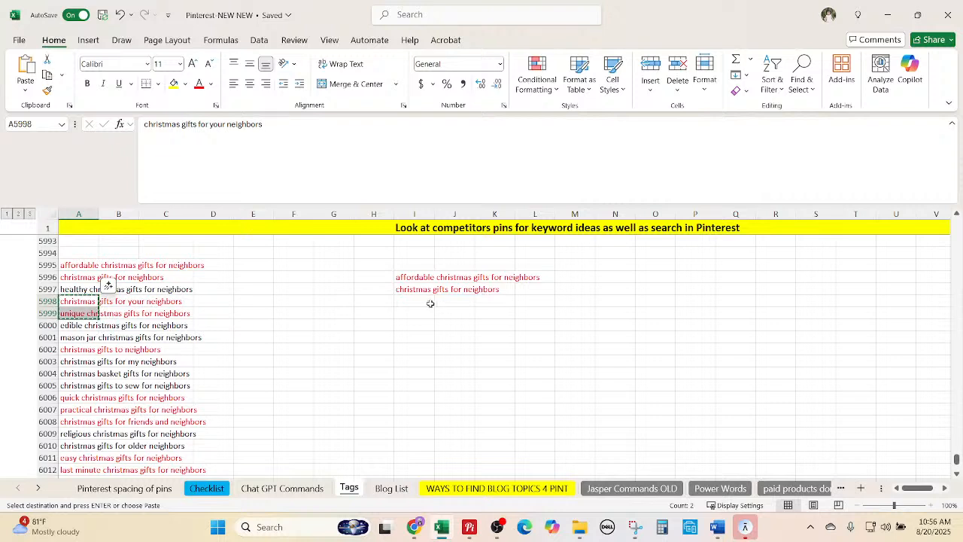
click(431, 303)
key(ctrl+v)
Copy the red keyword in A6002 to I6000 and the three in A6006:A6008 to I6001:I6003.
click(176, 349)
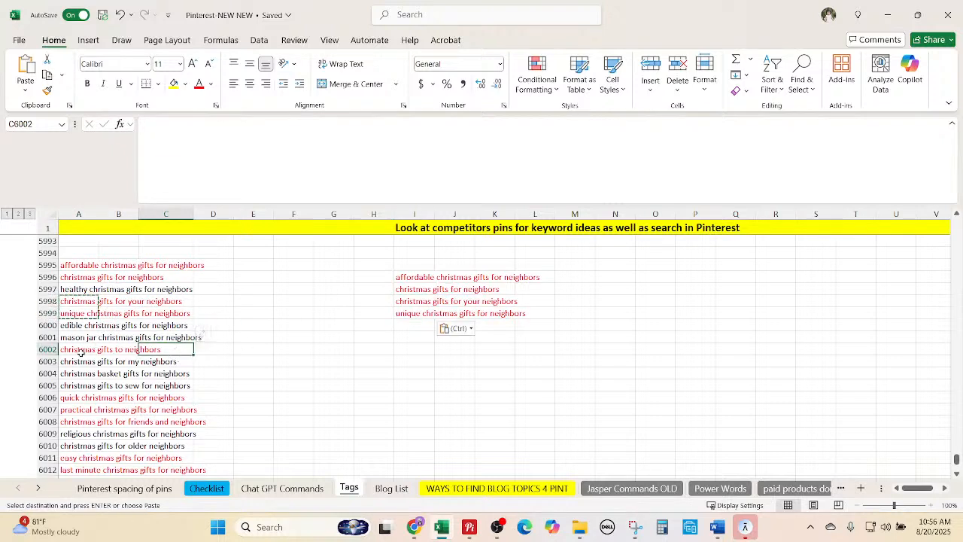
click(80, 350)
key(ctrl+c)
click(408, 326)
key(ctrl+v)
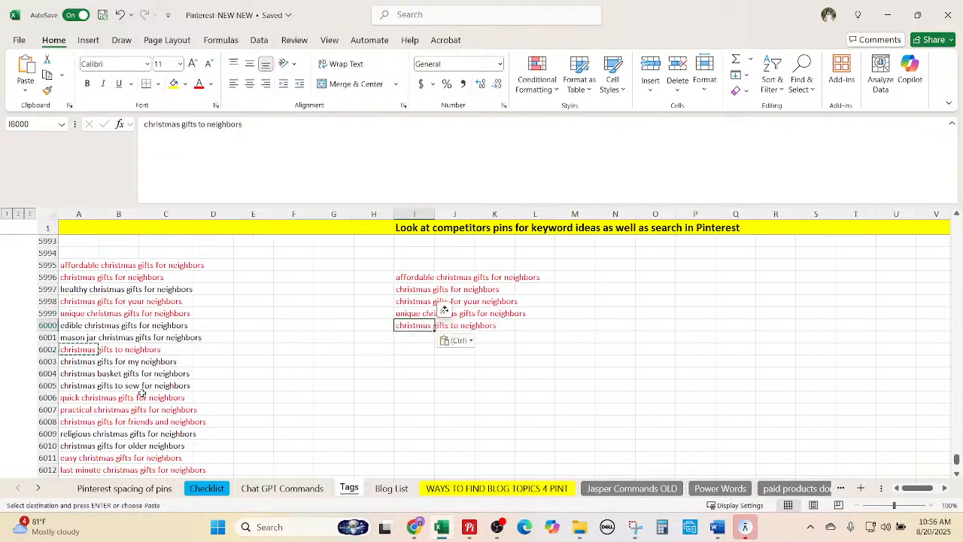
drag(73, 396, 73, 431)
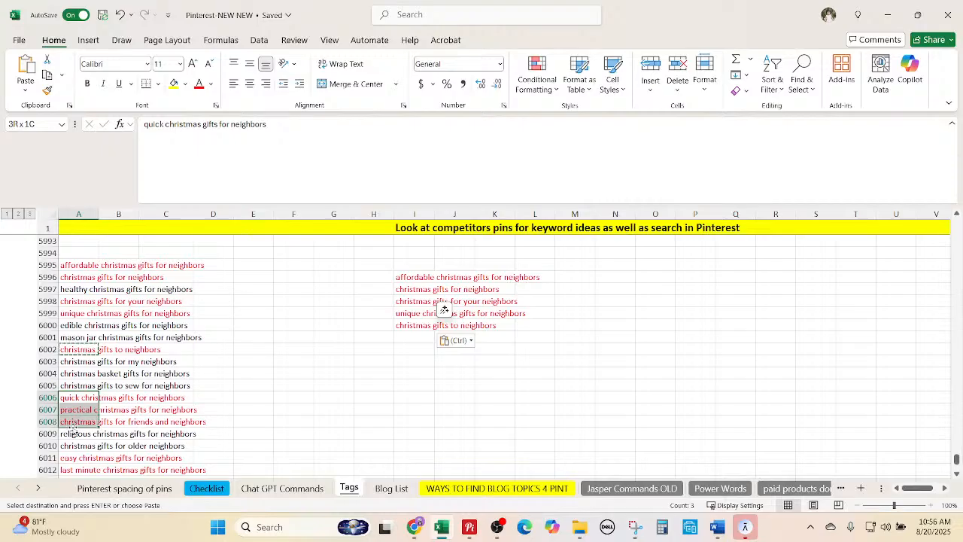
key(ctrl+c)
click(410, 338)
key(ctrl+v)
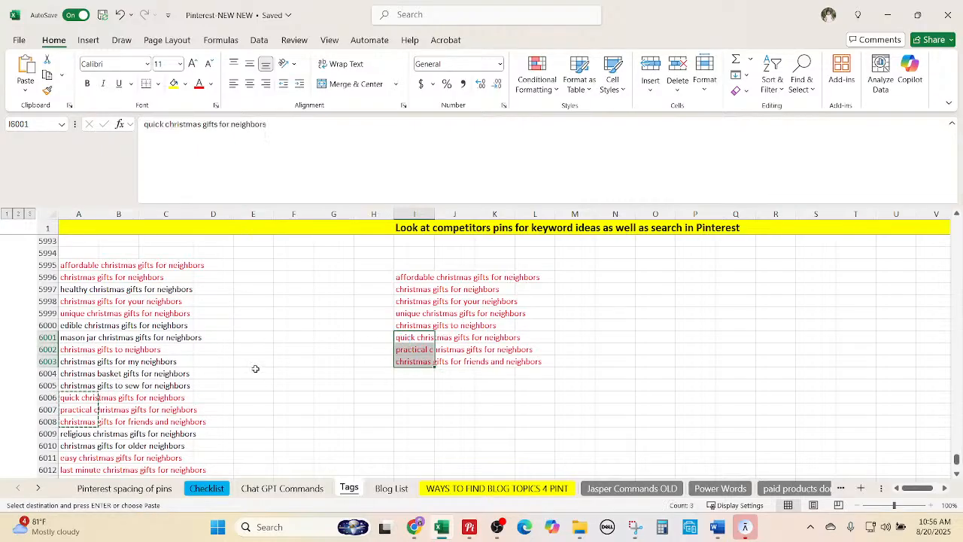
Copy the easy and last minute Christmas gifts keywords from A6011:A6012 to I6004:I6005.
scroll(255, 369, down, 2)
click(82, 388)
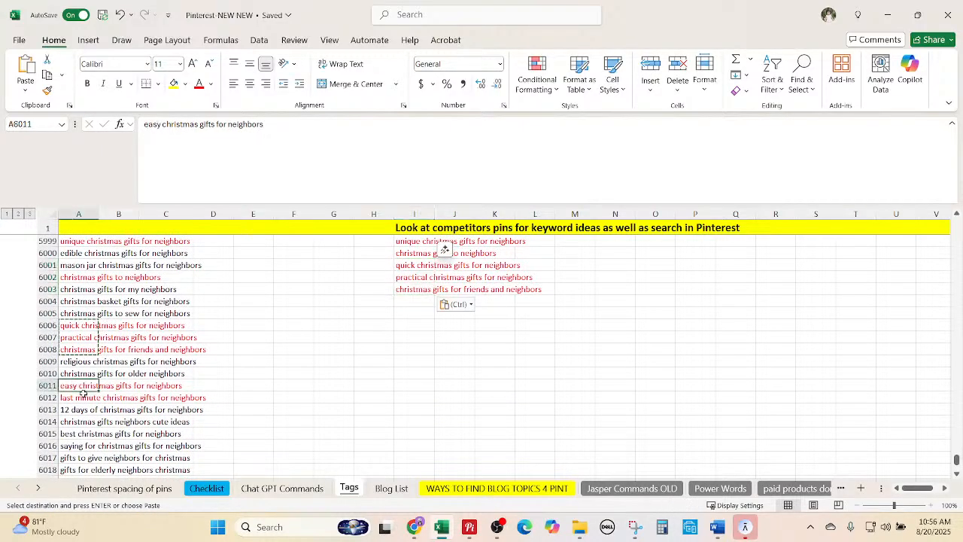
drag(82, 392, 82, 398)
key(ctrl+c)
click(424, 302)
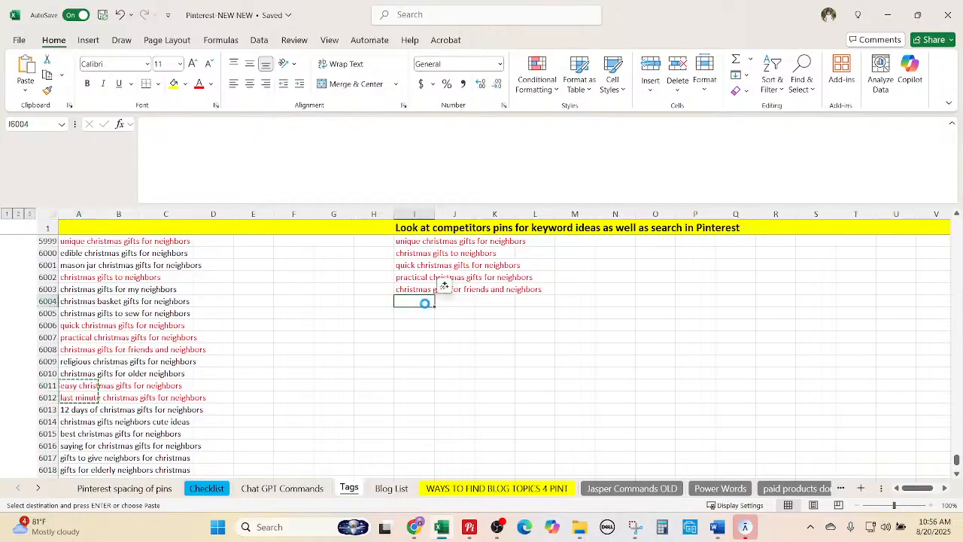
key(ctrl+v)
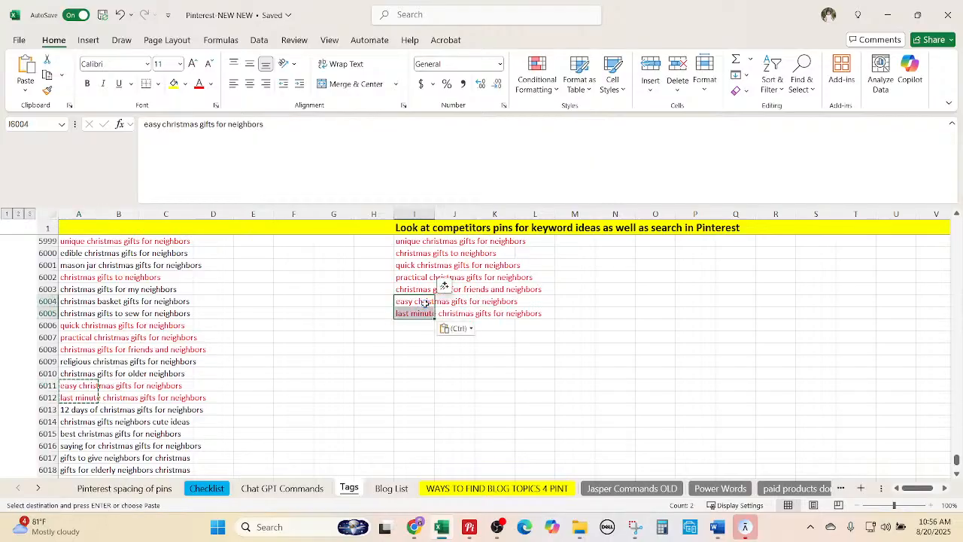
Select the keywords in A6003:A6004, A6013:A6015, A6017 and A6019:A6022 together and set their font colour to standard blue.
click(257, 338)
scroll(259, 346, up, 2)
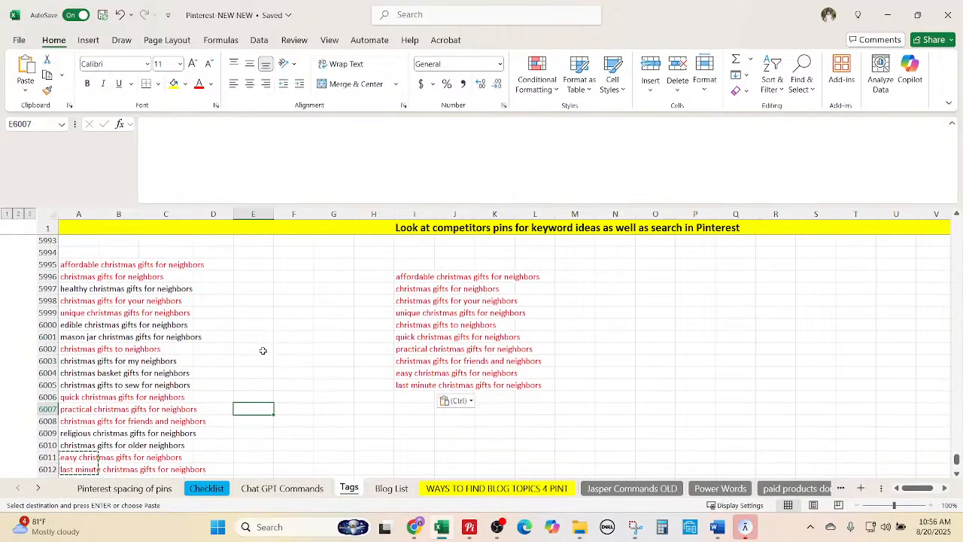
scroll(263, 350, up, 1)
scroll(263, 350, down, 1)
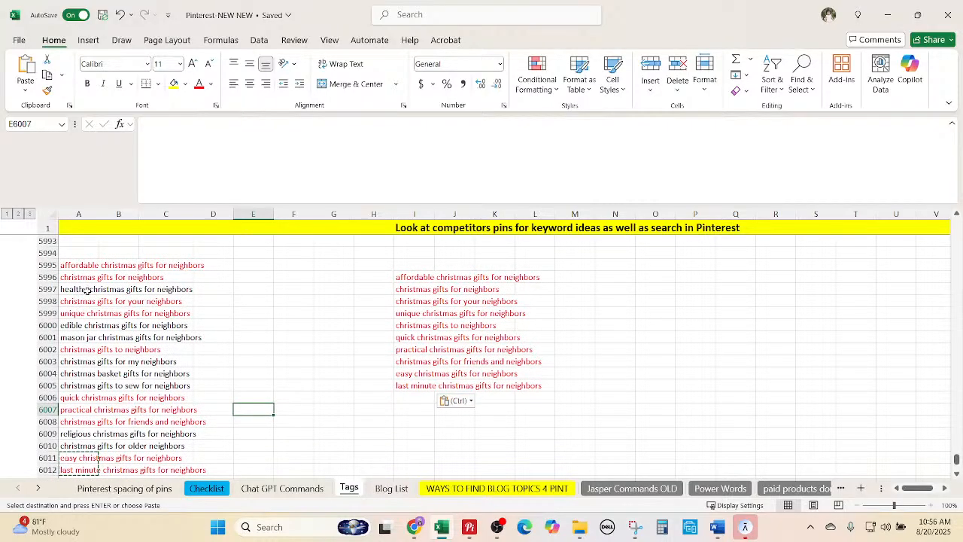
scroll(115, 326, down, 1)
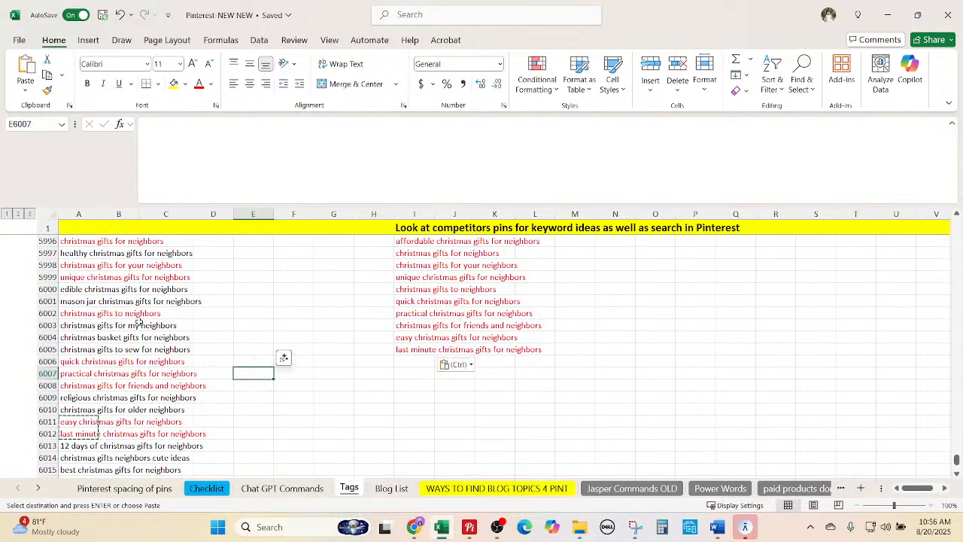
click(85, 321)
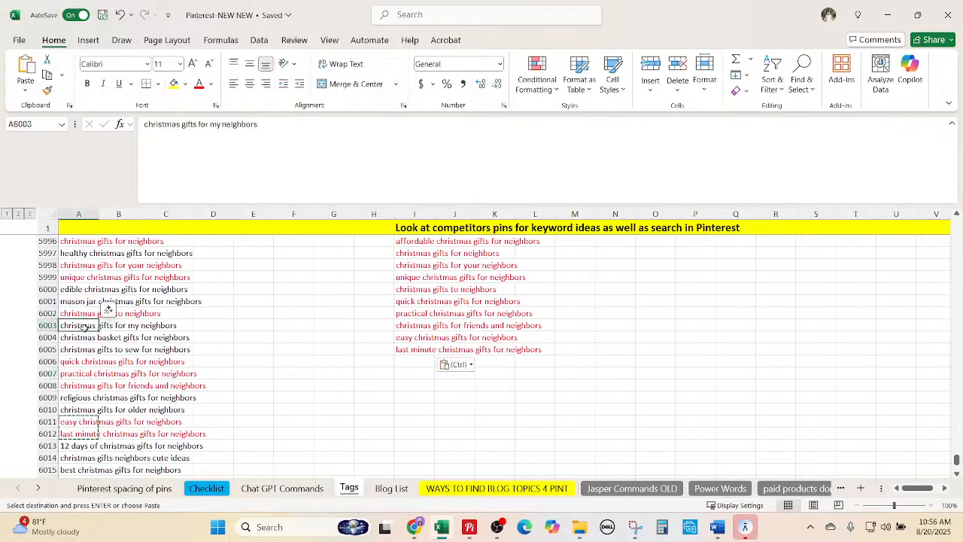
ctrl+click(84, 334)
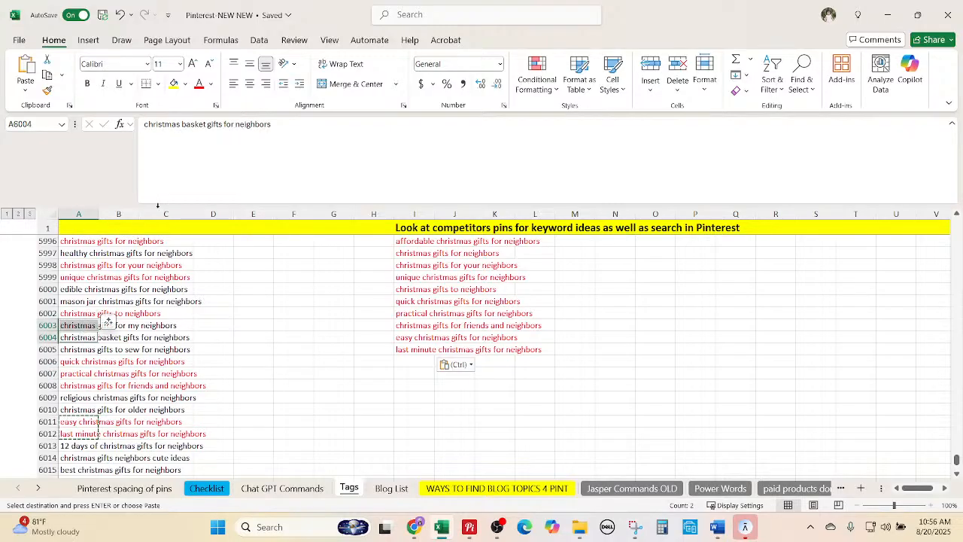
scroll(199, 415, down, 1)
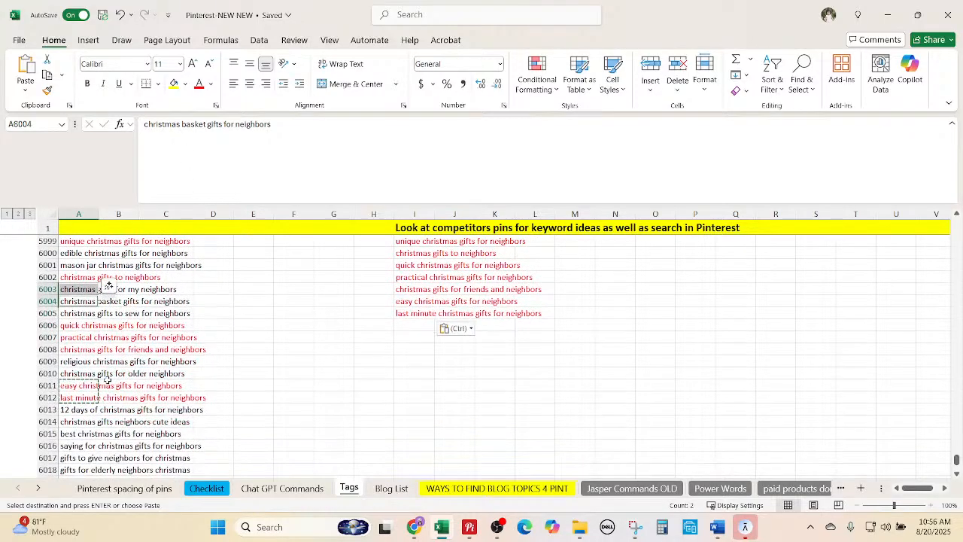
scroll(249, 394, down, 1)
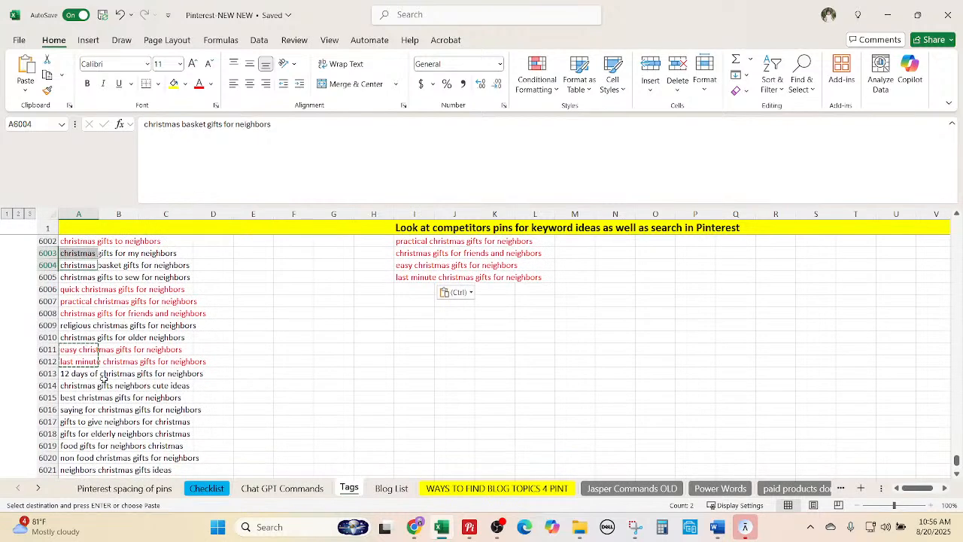
ctrl+click(70, 372)
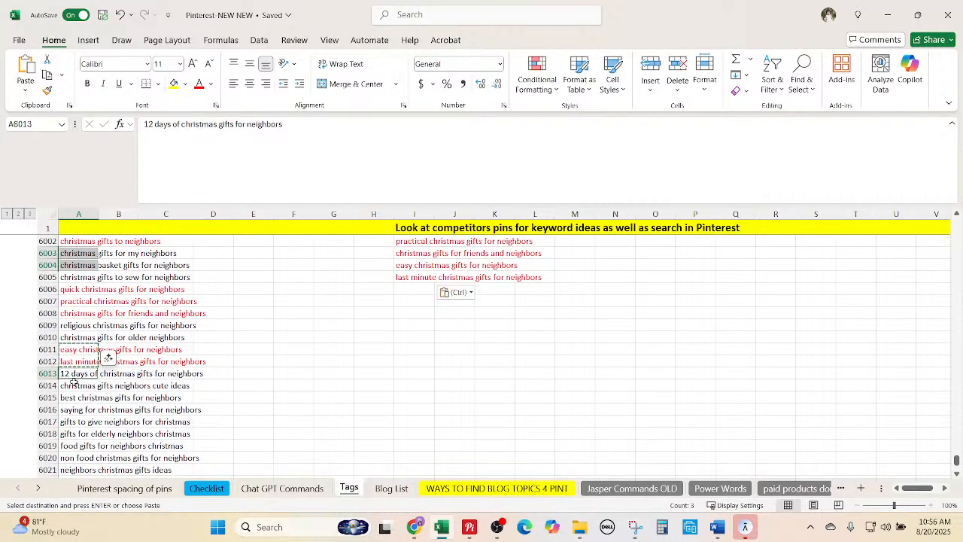
ctrl+click(75, 385)
ctrl+click(78, 395)
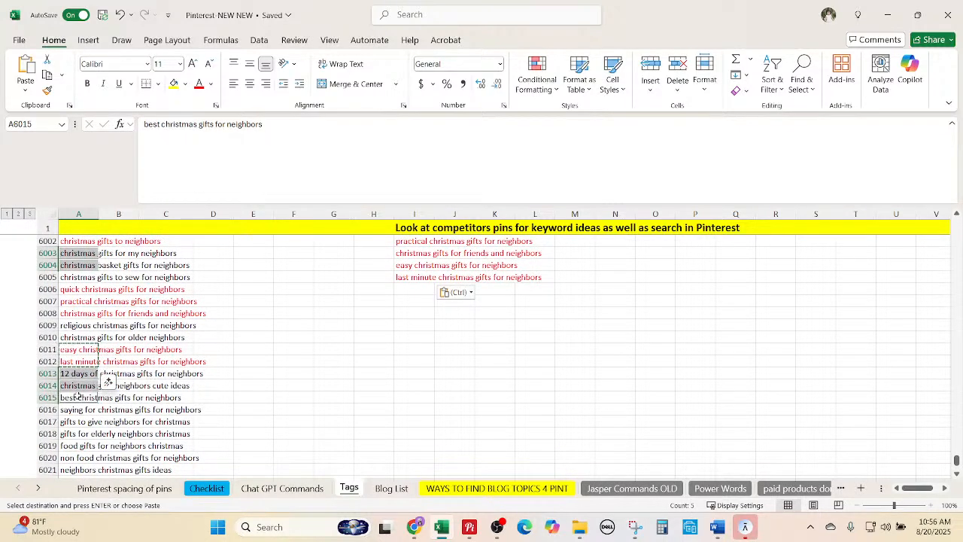
ctrl+click(90, 422)
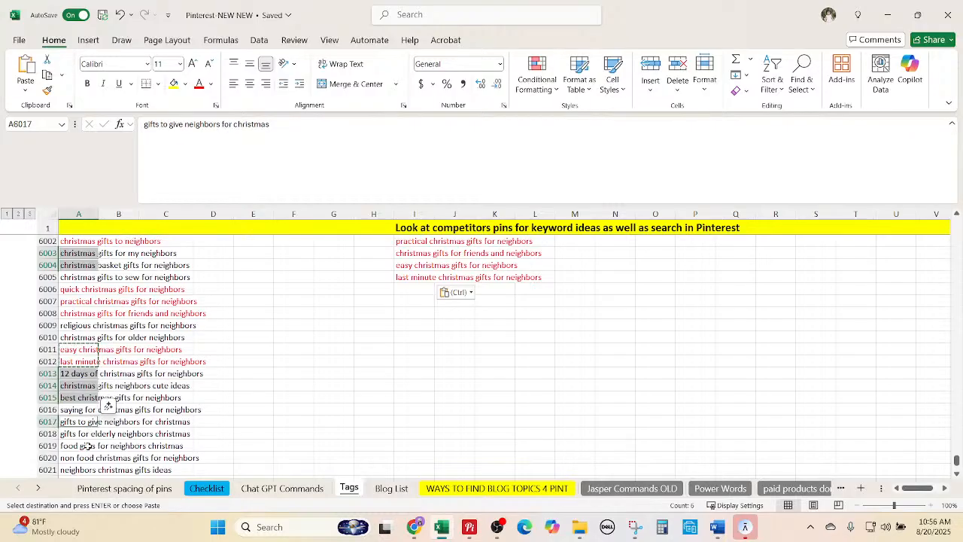
ctrl+click(87, 446)
scroll(87, 446, down, 1)
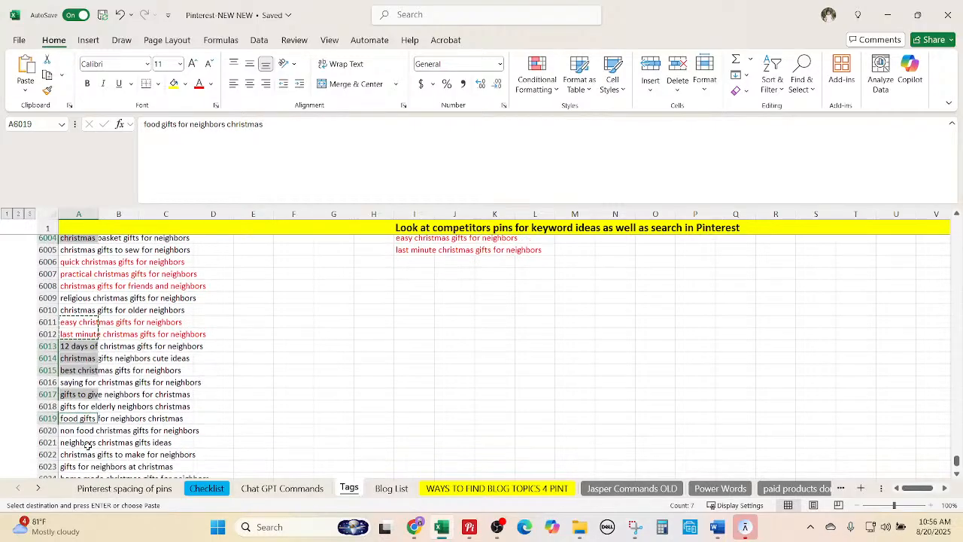
ctrl+click(87, 421)
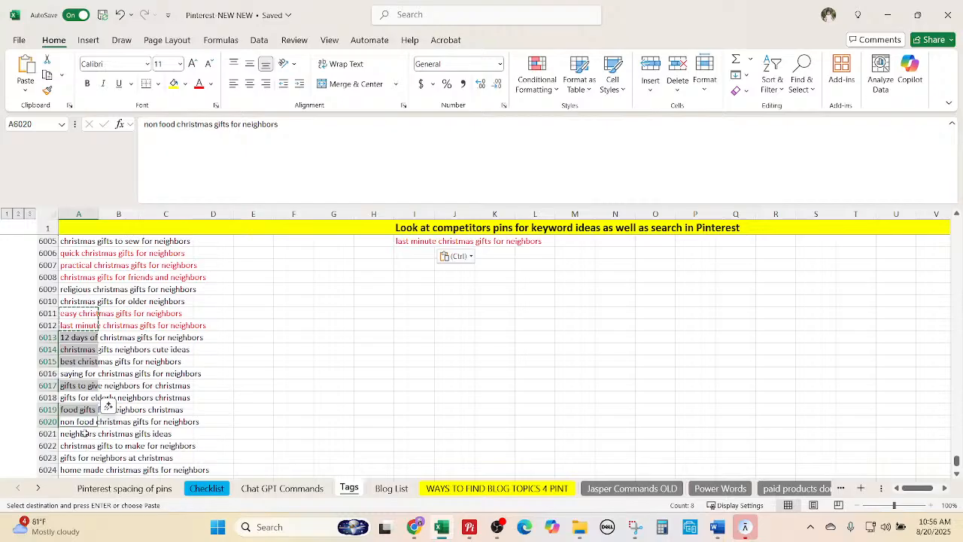
ctrl+click(85, 434)
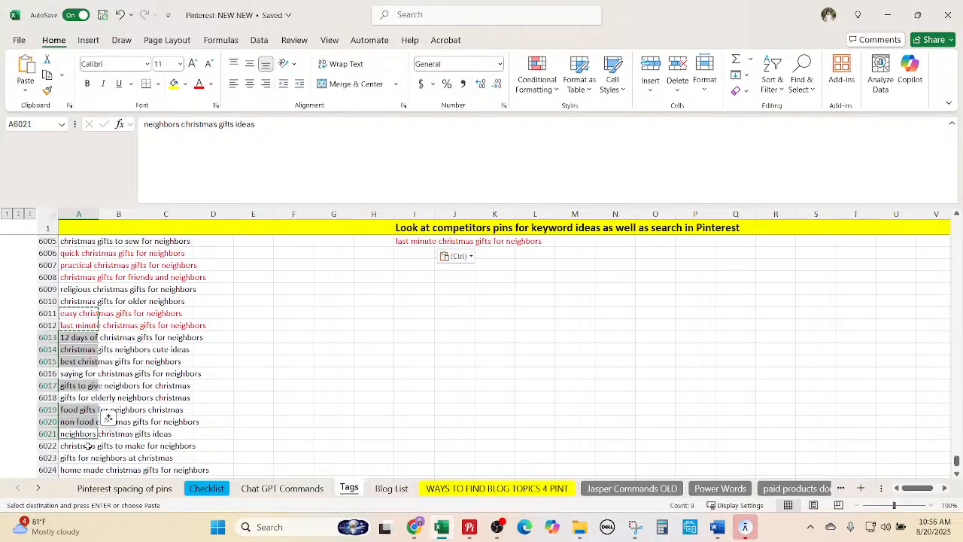
ctrl+click(87, 446)
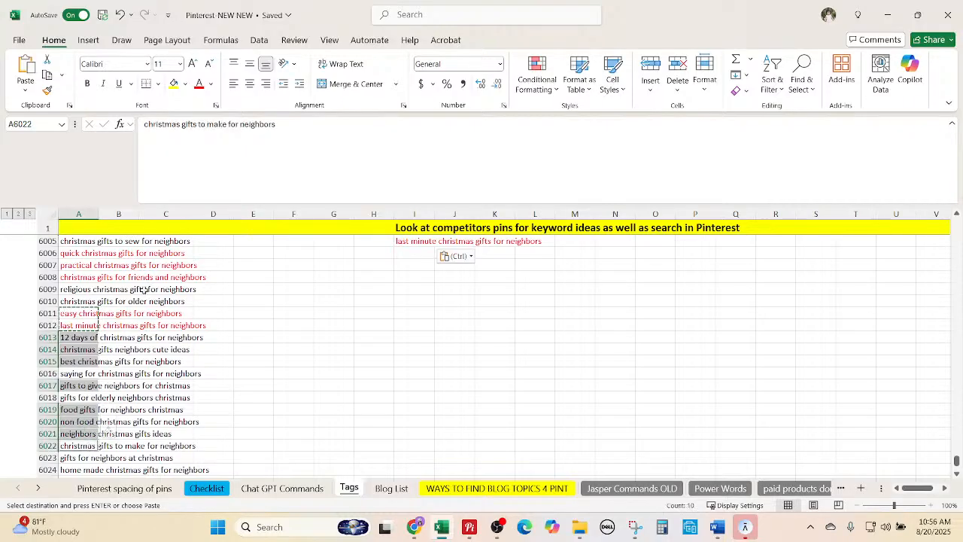
click(212, 83)
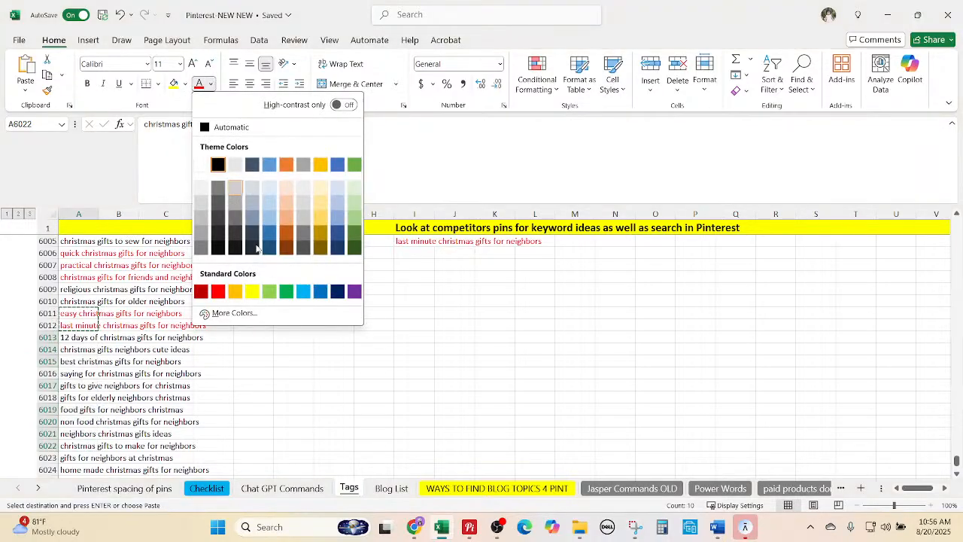
click(321, 297)
Copy the two blue keywords in A6003:A6004 to M5996:M5997, beside the red keyword list.
scroll(331, 405, up, 3)
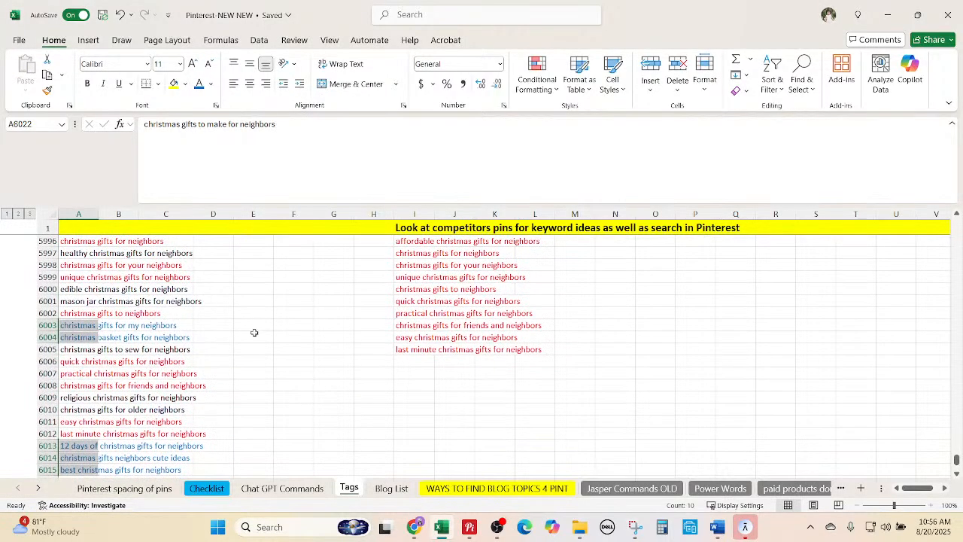
click(83, 328)
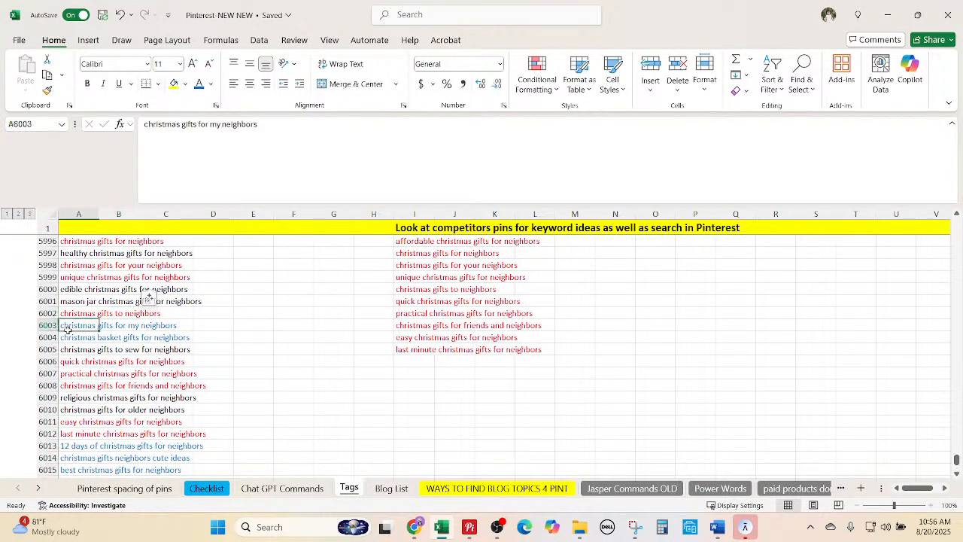
key(shift+Down)
key(ctrl+c)
click(776, 361)
scroll(694, 333, up, 2)
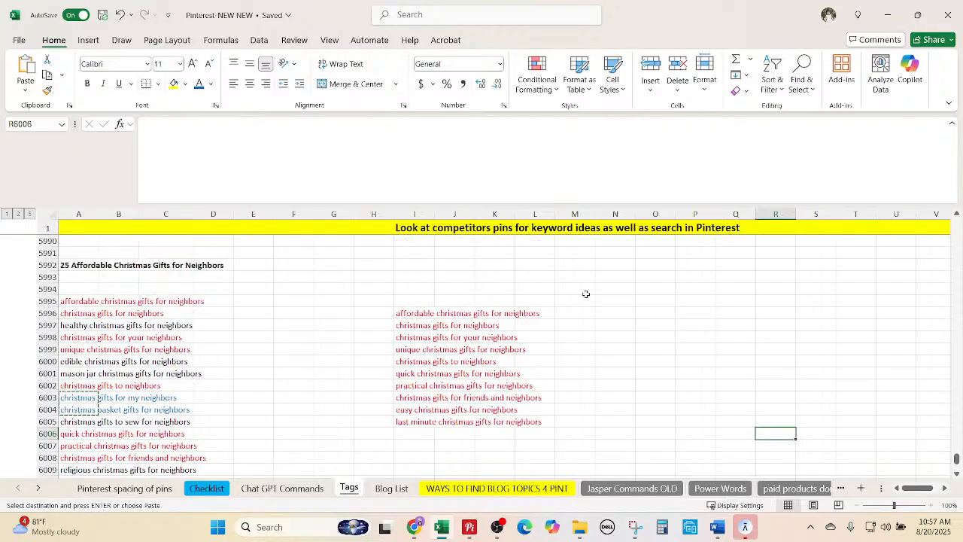
click(568, 314)
key(ctrl+v)
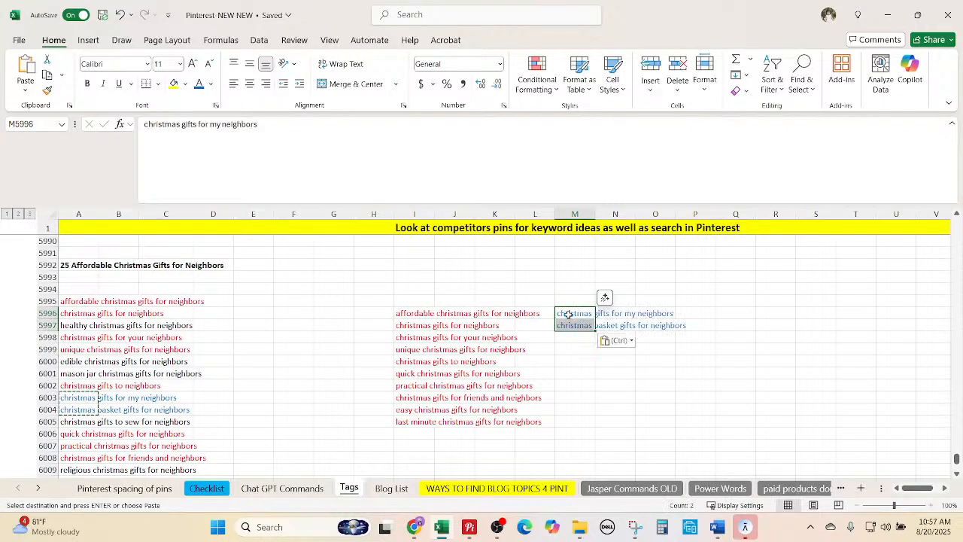
Copy the three blue keywords in A6013:A6015 to M5998:M6000.
click(260, 387)
scroll(261, 395, down, 4)
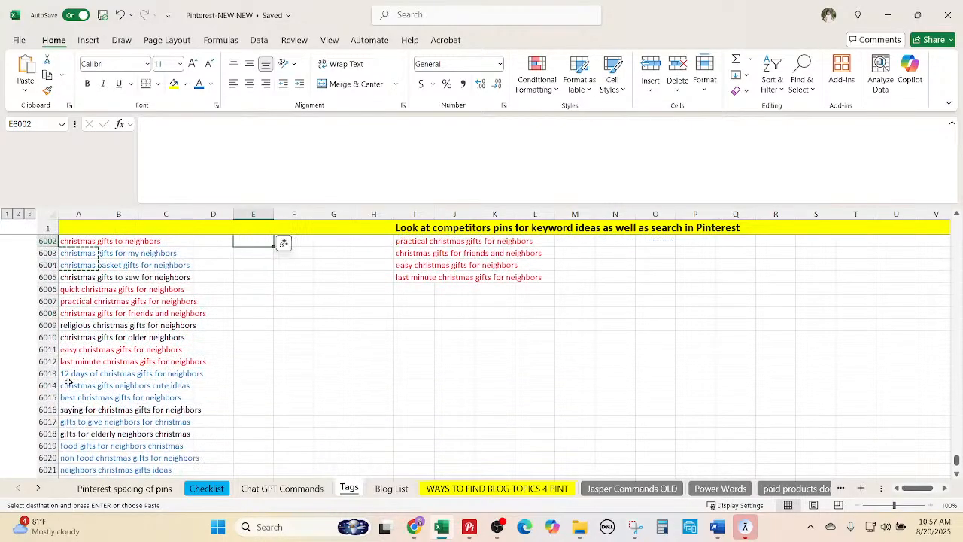
drag(70, 374, 70, 398)
click(70, 409)
click(228, 407)
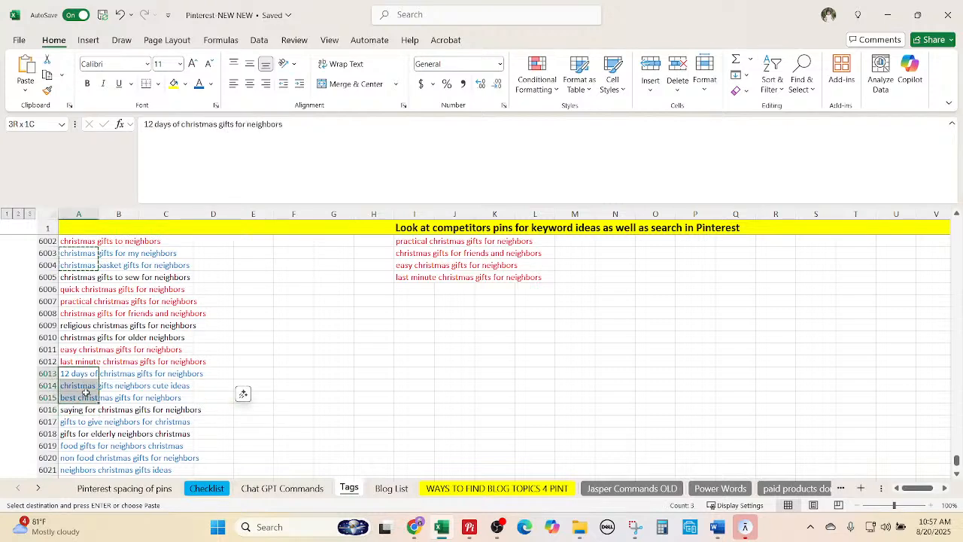
key(ctrl+c)
click(707, 323)
scroll(651, 309, up, 2)
scroll(651, 309, up, 1)
click(581, 299)
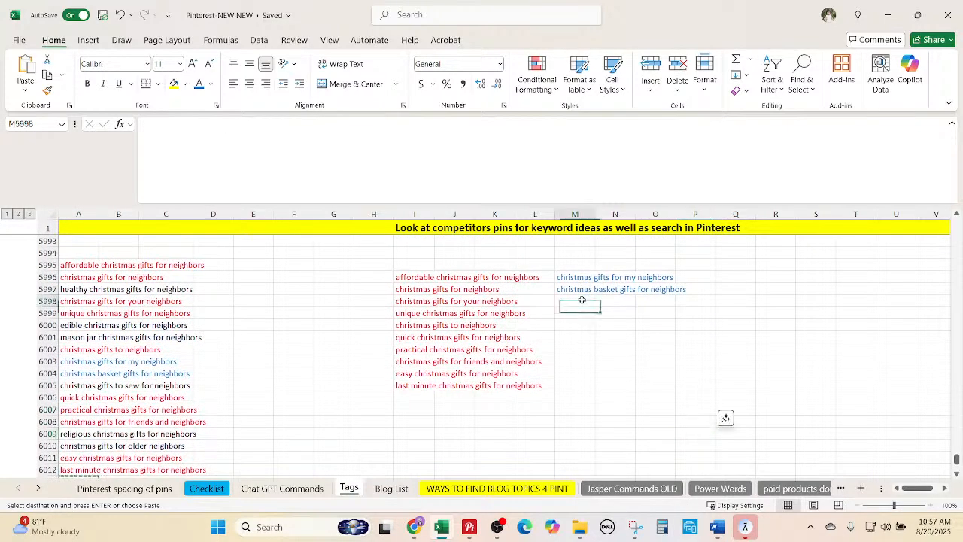
key(ctrl+v)
Copy the blue keyword "gifts to give neighbors for christmas" from A6017 to M6001.
click(146, 358)
scroll(121, 353, down, 5)
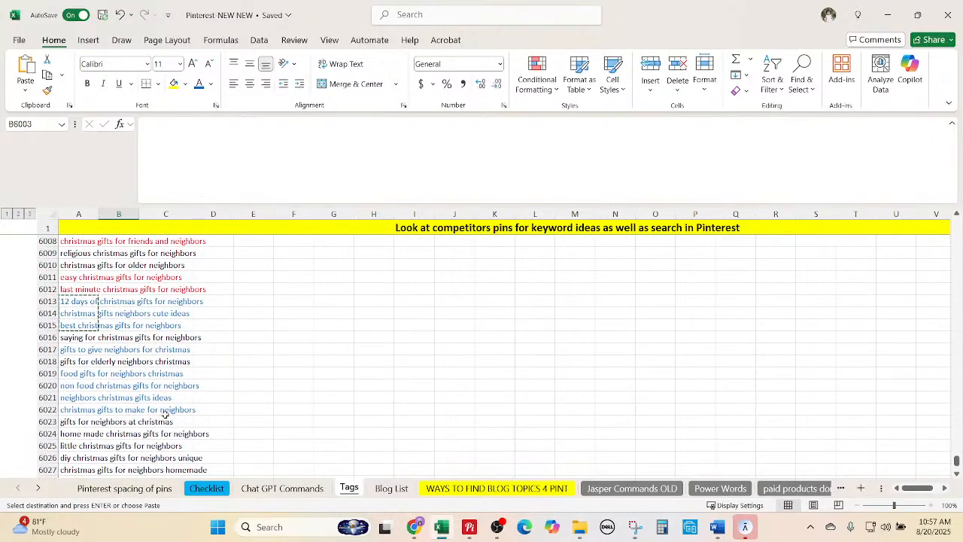
click(79, 349)
scroll(586, 304, up, 4)
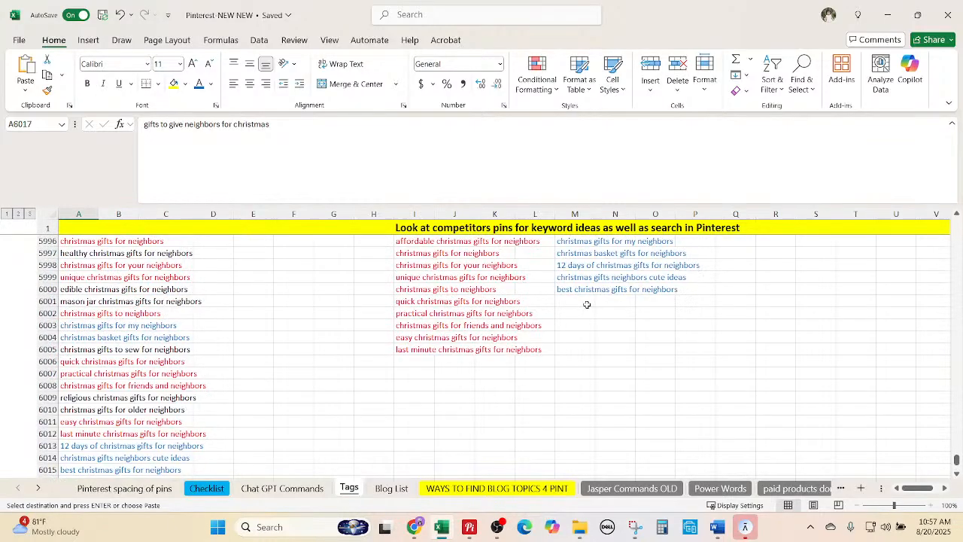
click(589, 301)
key(ctrl+v)
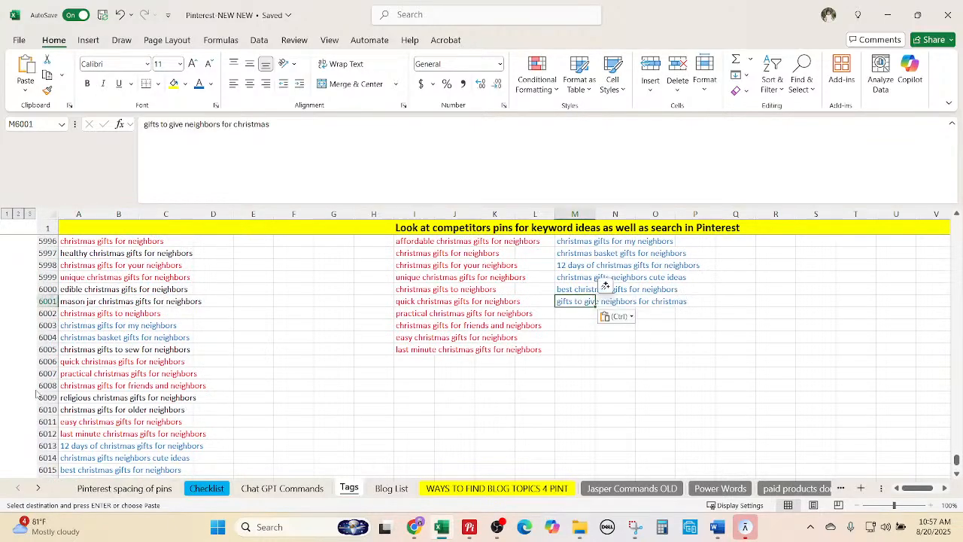
Copy the four blue keywords in A6019:A6022 to M6002:M6005 to complete the second keyword column.
click(165, 397)
scroll(180, 410, down, 4)
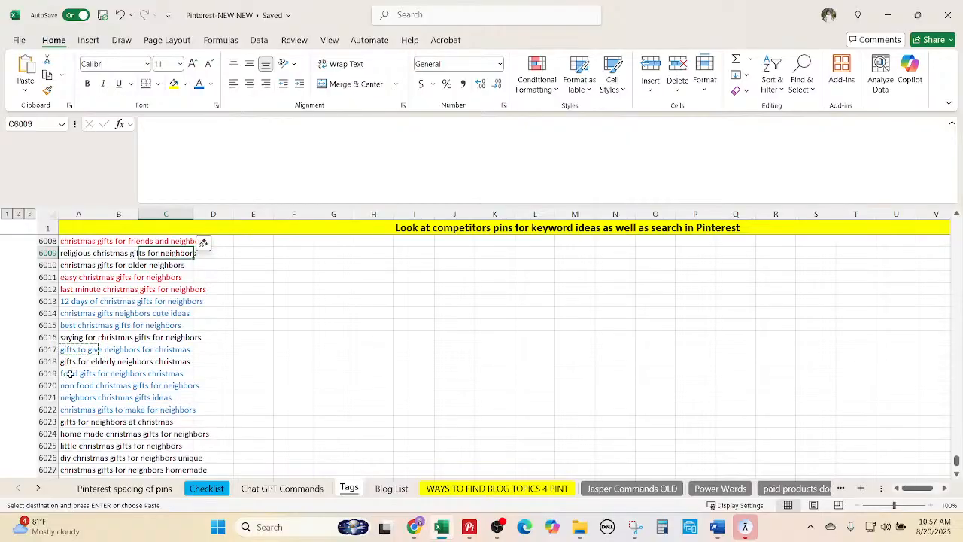
drag(79, 373, 78, 412)
key(ctrl+c)
scroll(584, 304, up, 3)
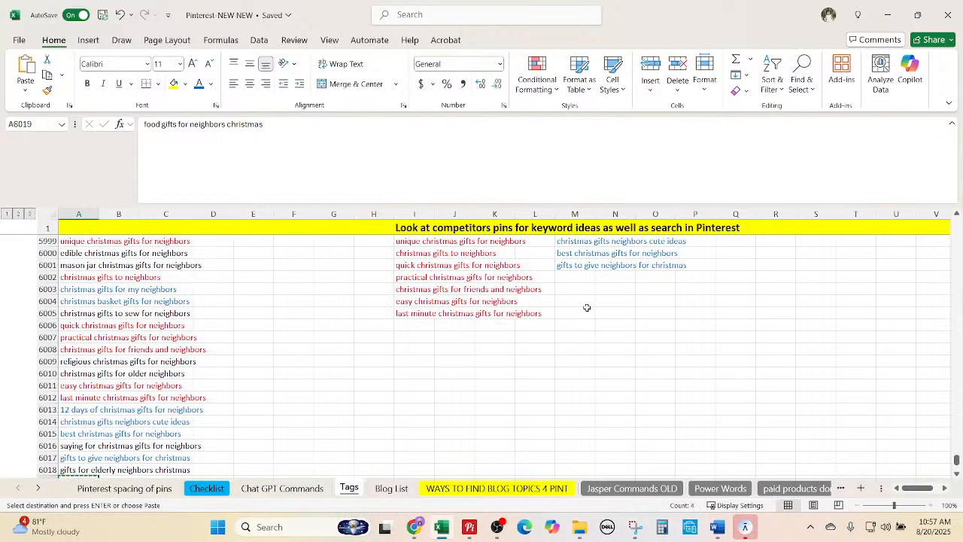
click(583, 278)
key(ctrl+v)
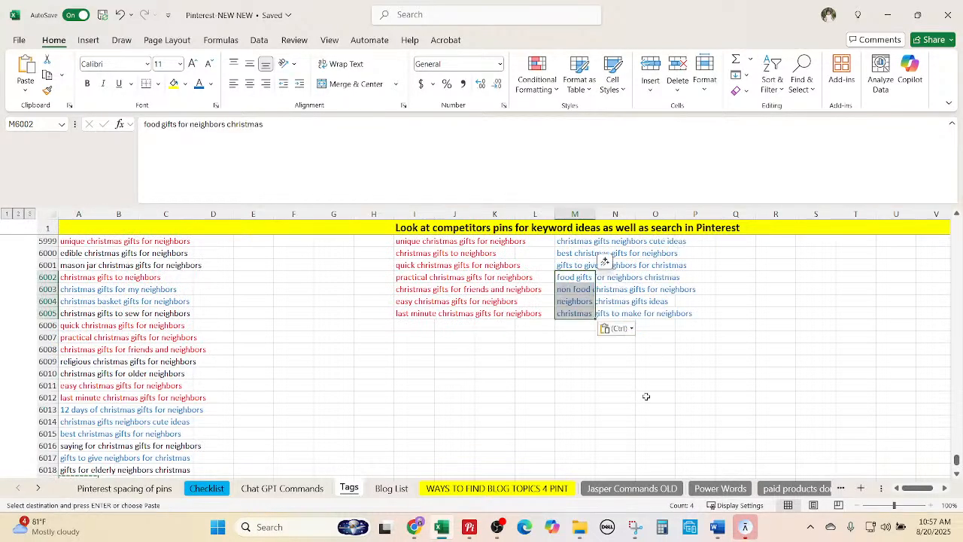
click(587, 384)
scroll(604, 261, up, 3)
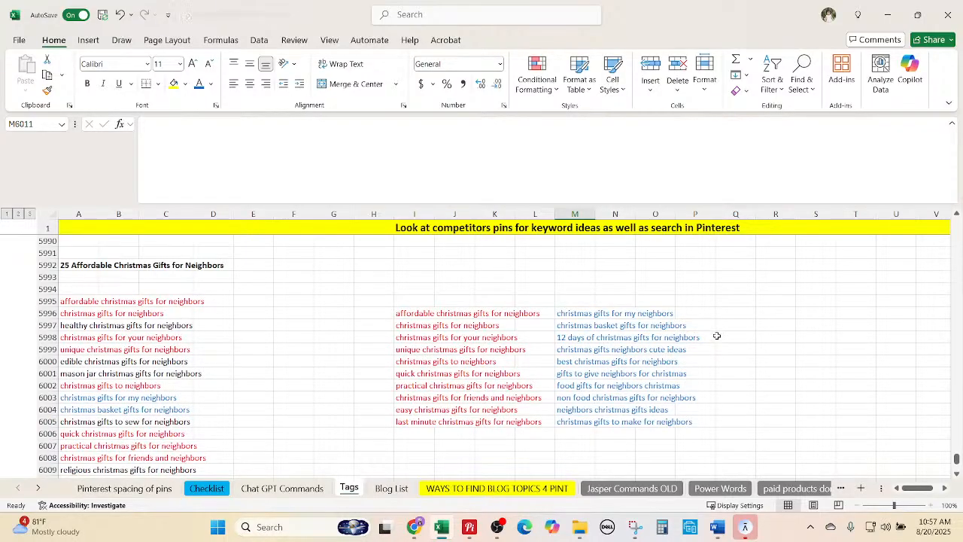
click(609, 364)
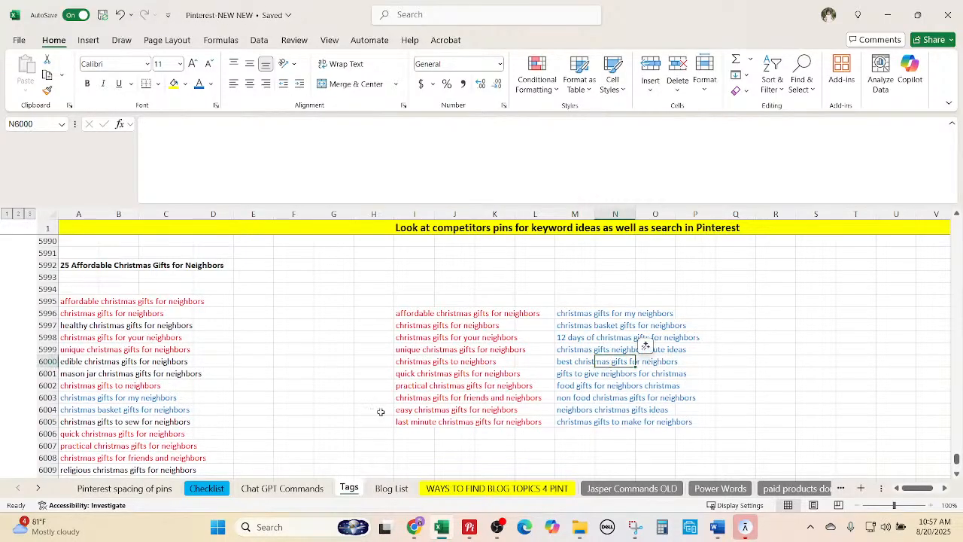
Copy the prompt "fill in the... with good descriptor words. give me several options:" from A4 of the Chat GPT Commands sheet and switch to Chrome.
click(279, 488)
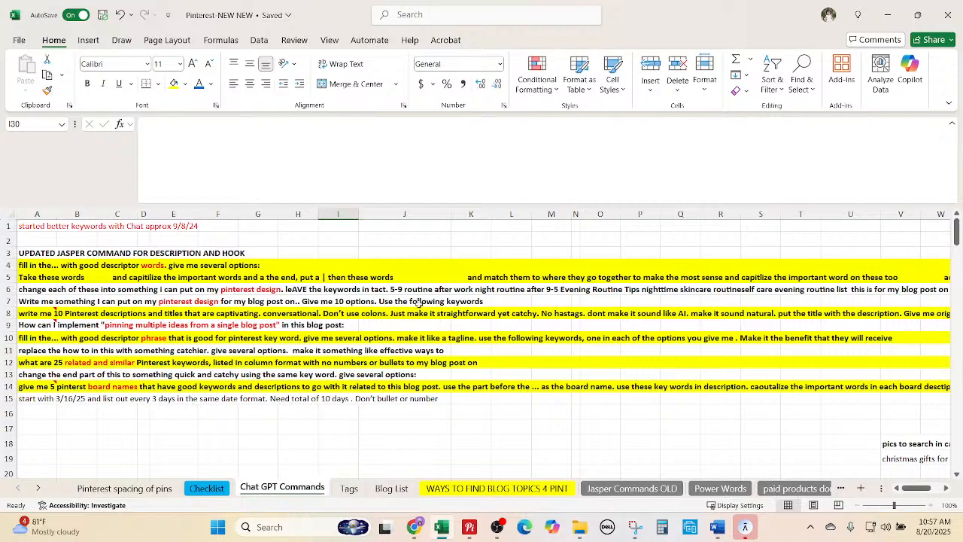
click(209, 338)
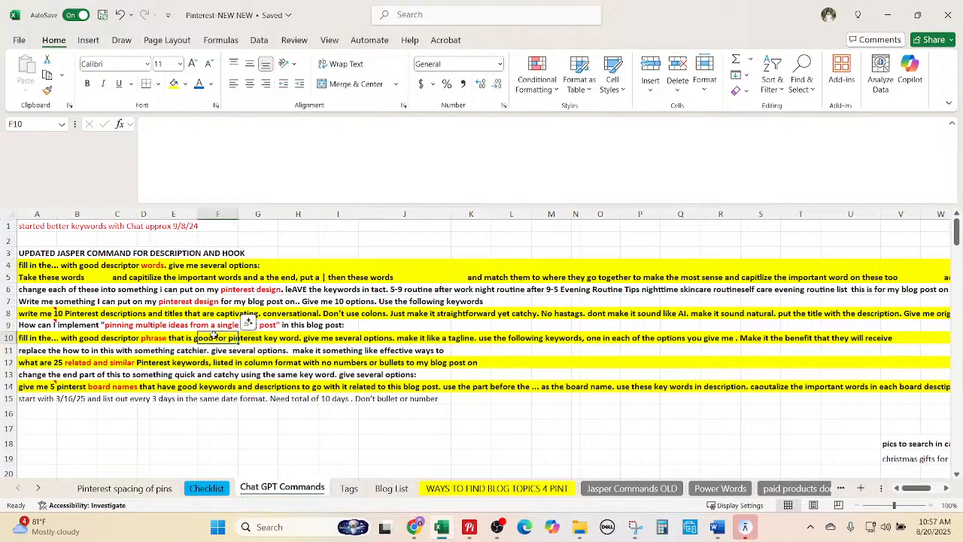
click(36, 265)
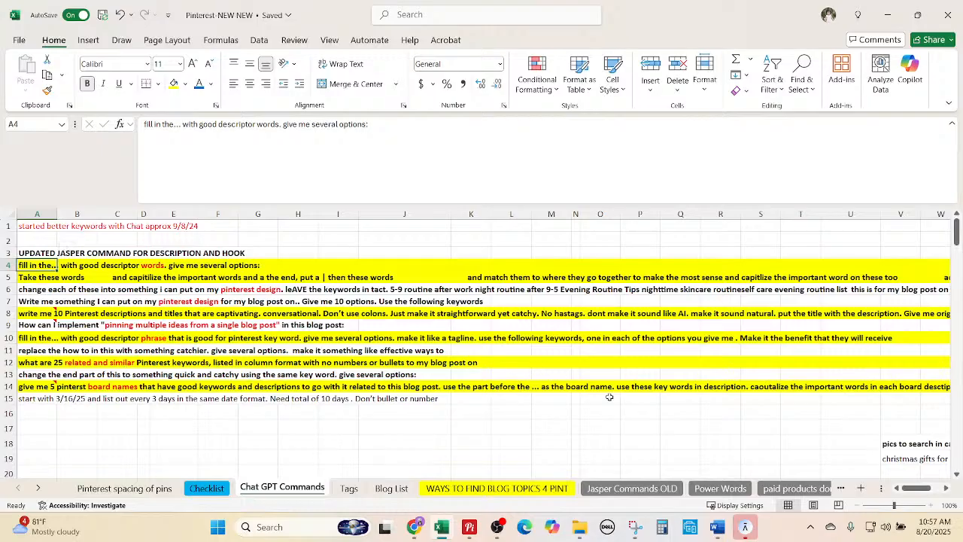
key(ctrl+c)
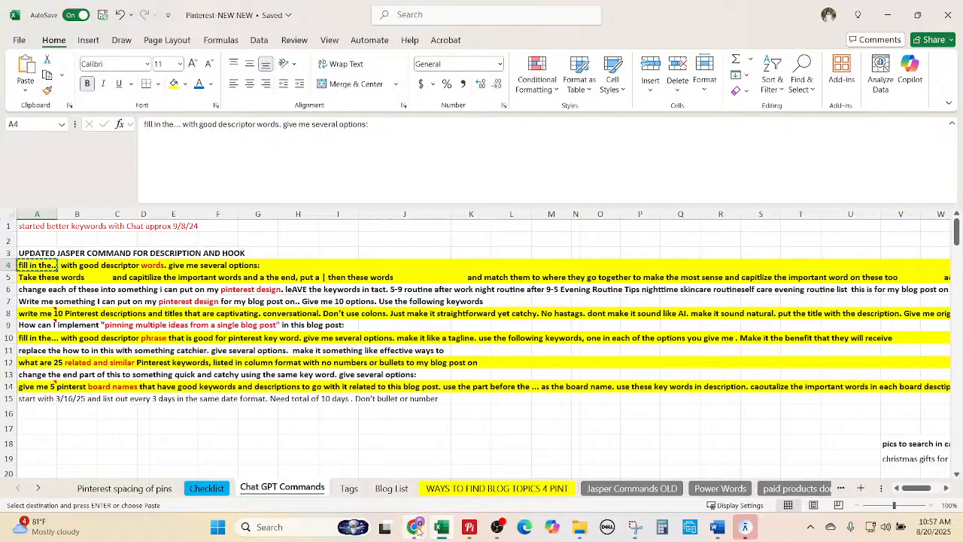
mouse_move(415, 526)
click(368, 473)
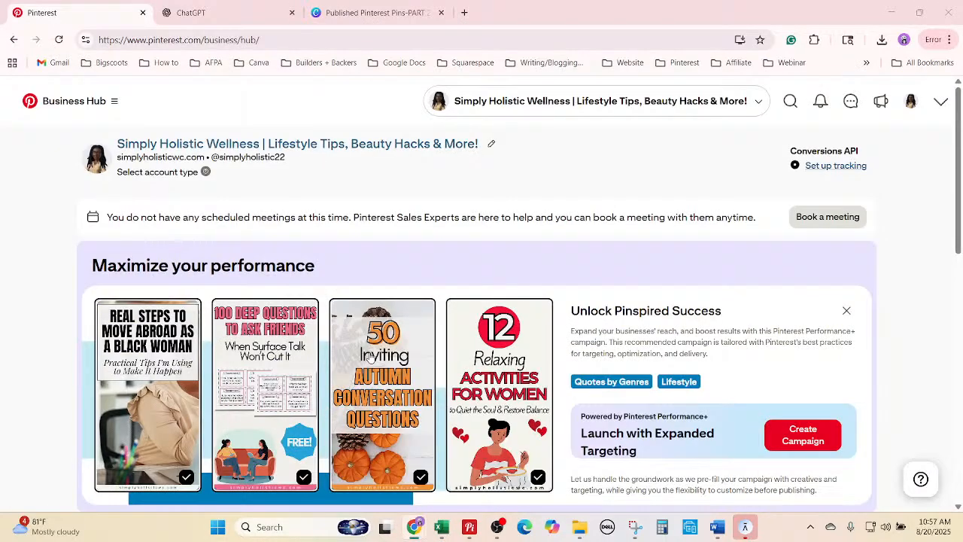
Paste the descriptor-words prompt into a new ChatGPT message and copy "christmas gifts for neighbors" from I5997 of the Tags sheet in Excel.
click(226, 12)
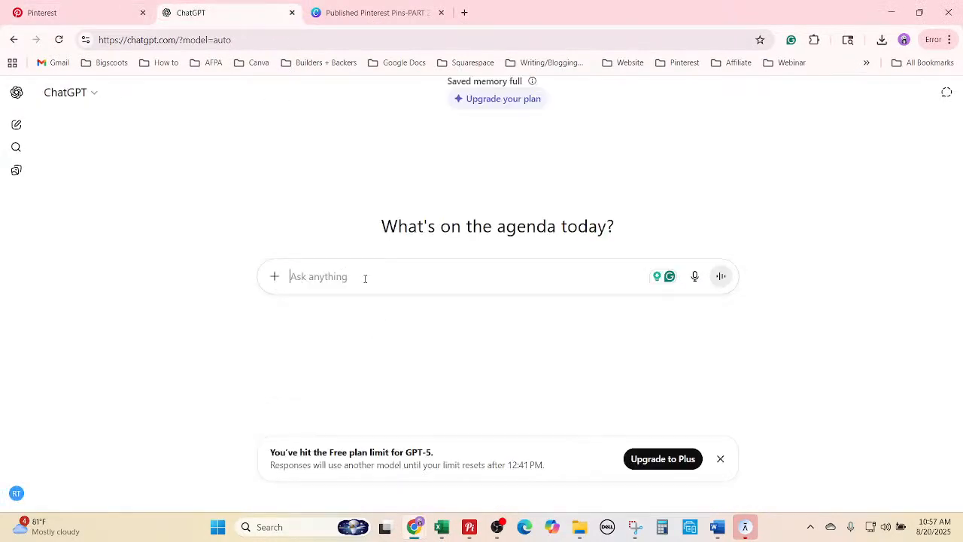
key(ctrl+v)
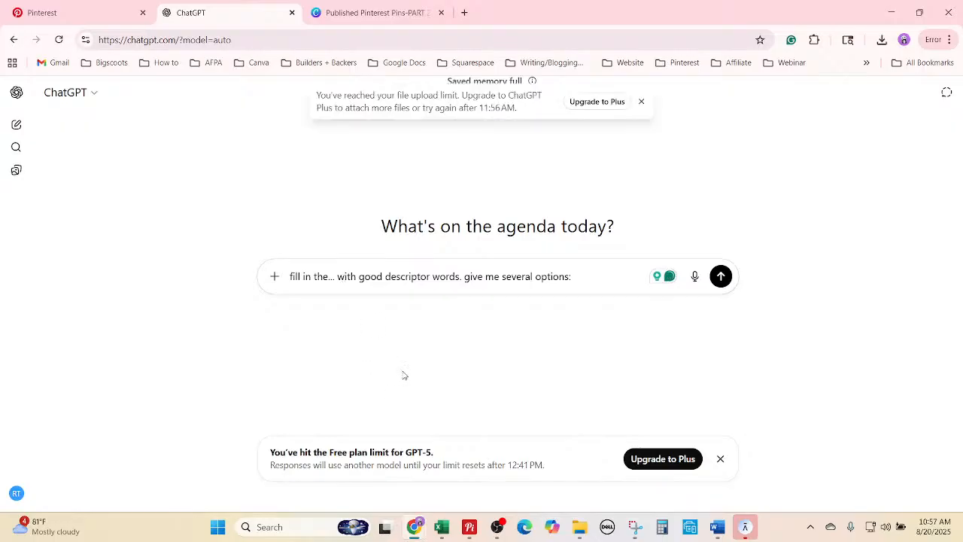
click(448, 534)
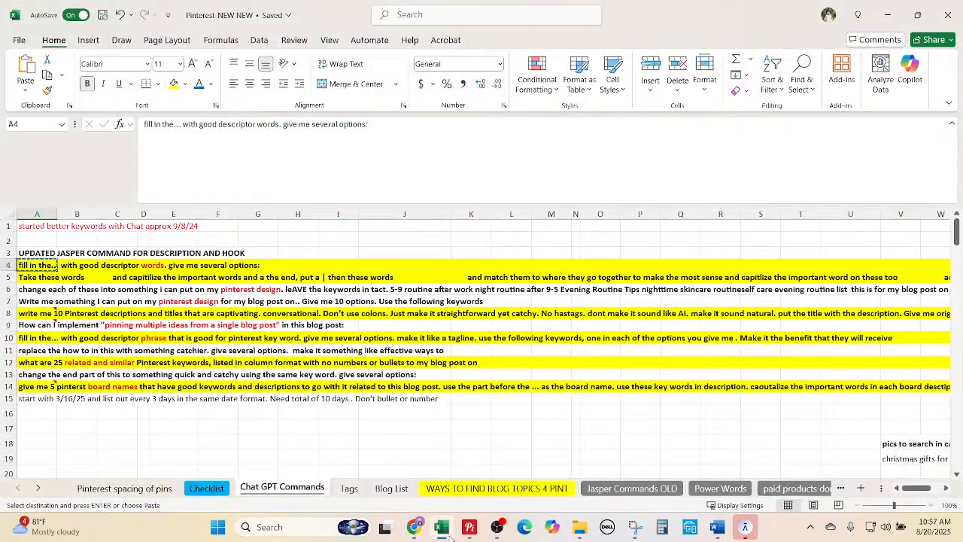
click(385, 488)
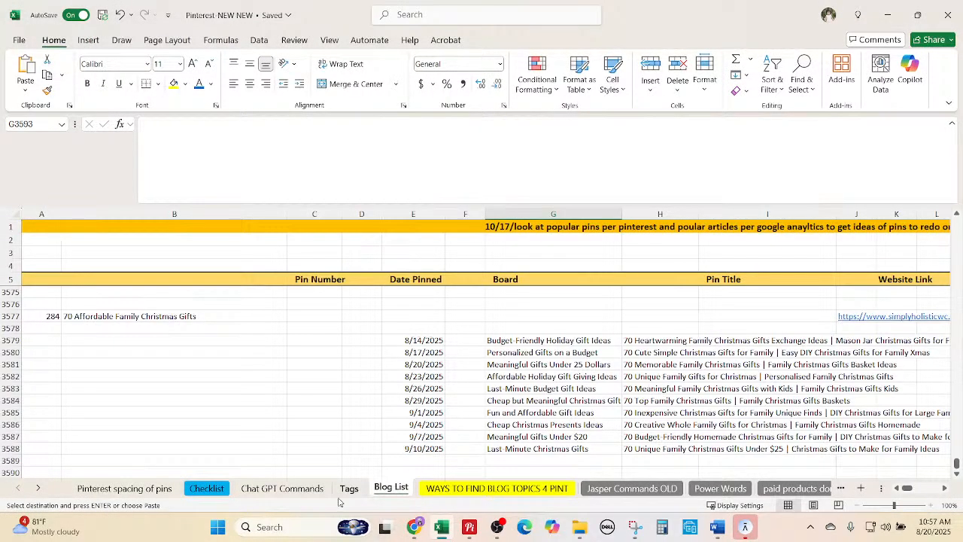
click(348, 488)
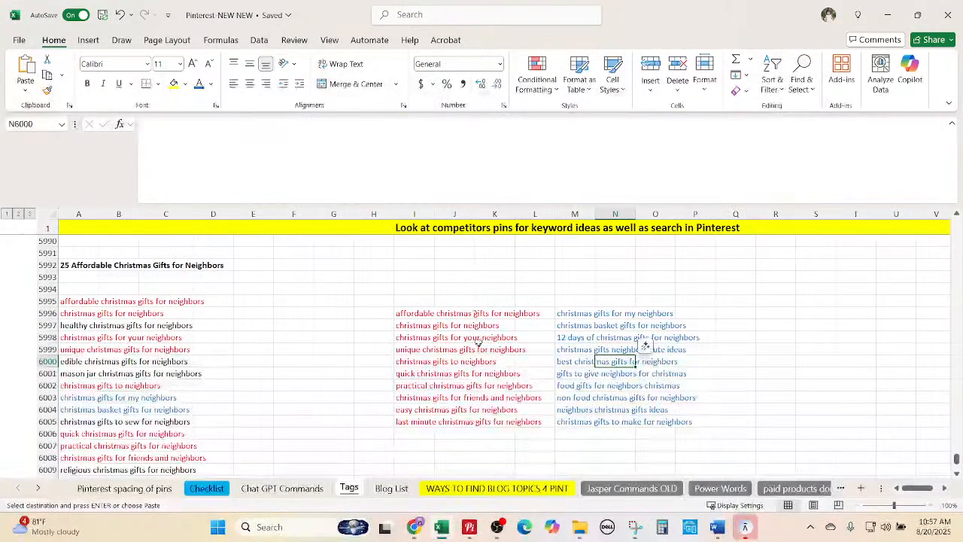
click(423, 324)
click(141, 126)
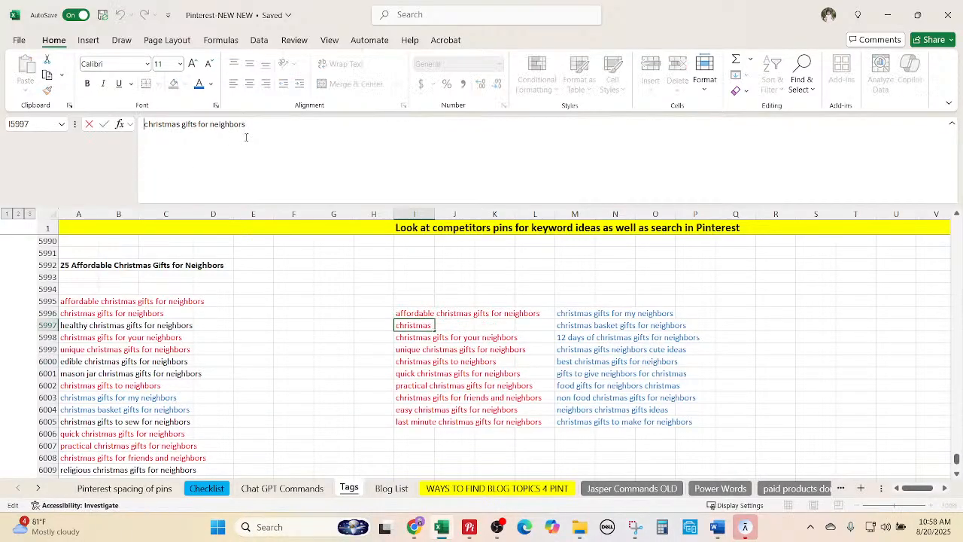
drag(143, 124, 245, 124)
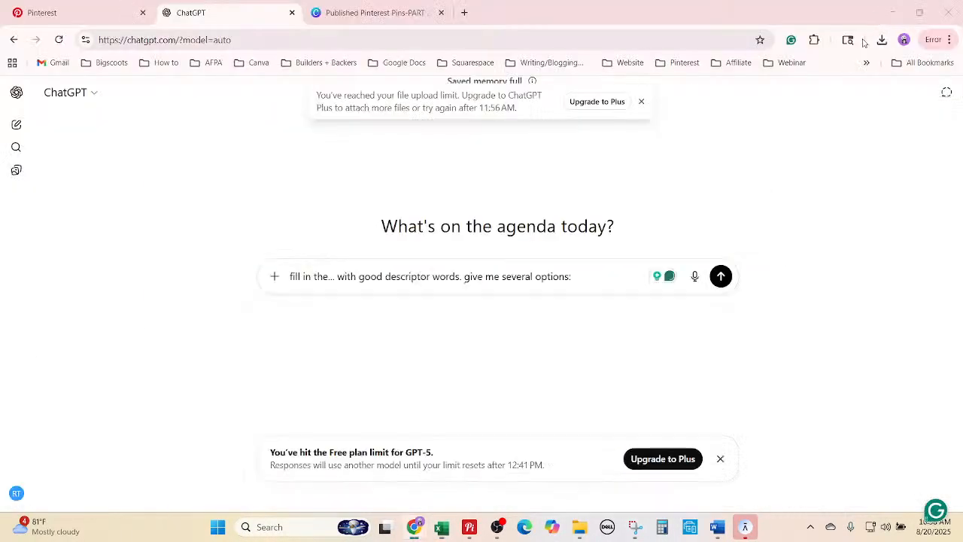
Back in ChatGPT, complete the prompt with "christmas gifts for neighbors...", send it and dismiss the upload-limit notice.
click(888, 14)
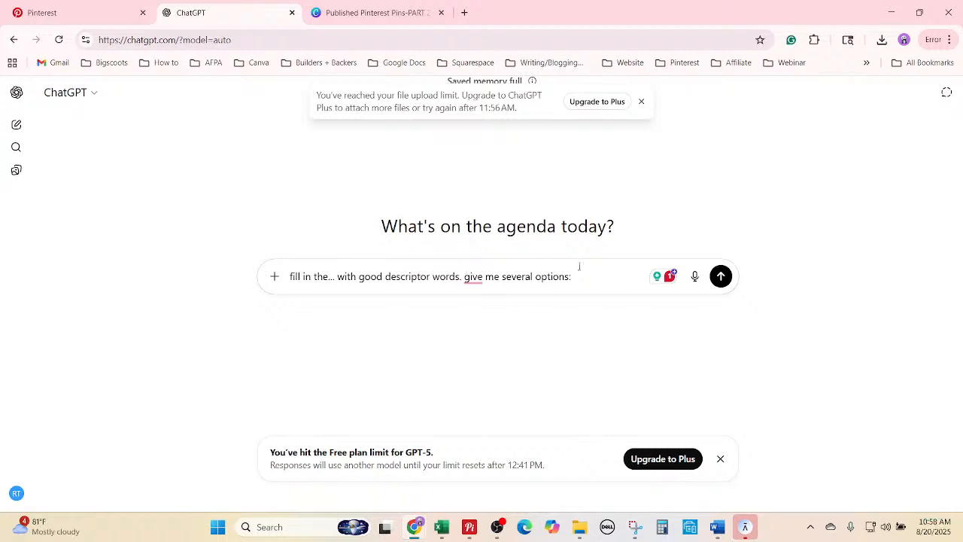
key(ctrl+v)
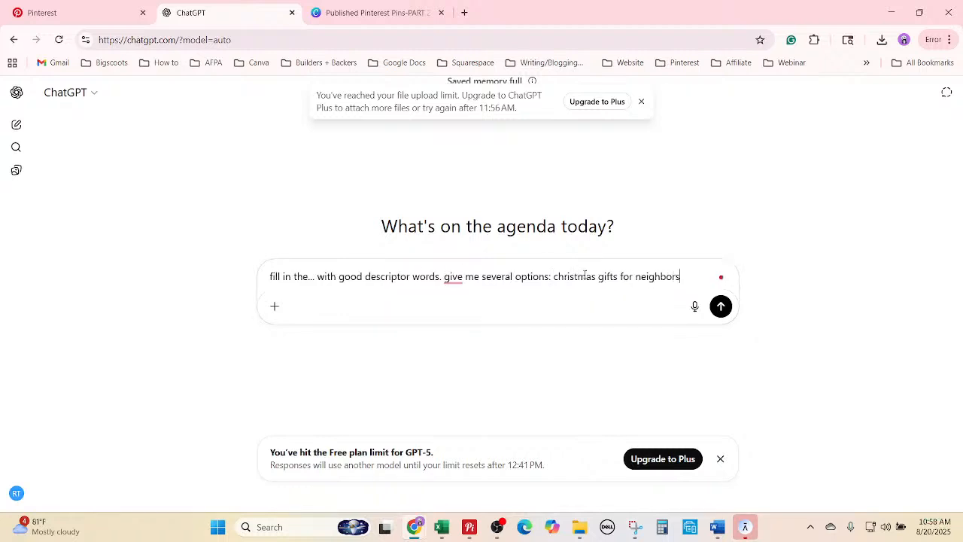
key(Return)
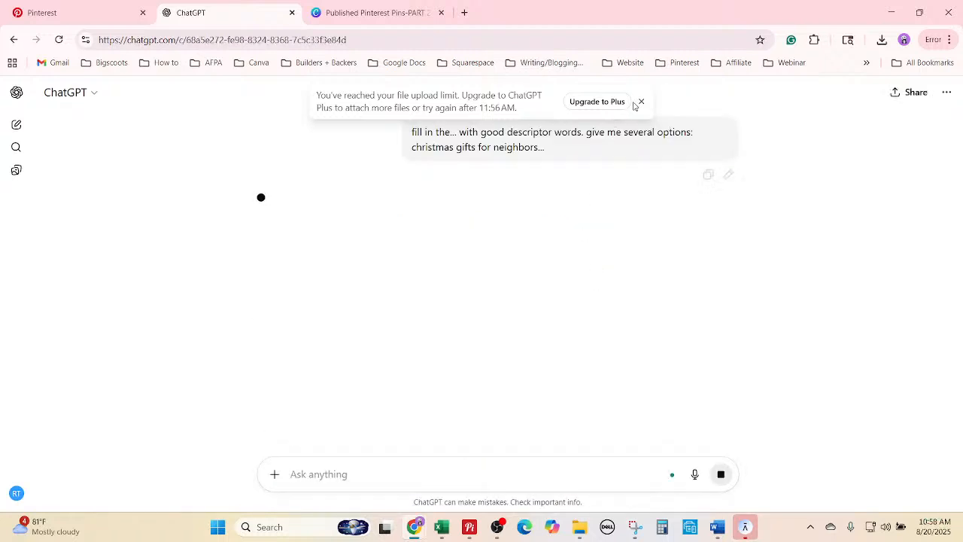
click(641, 104)
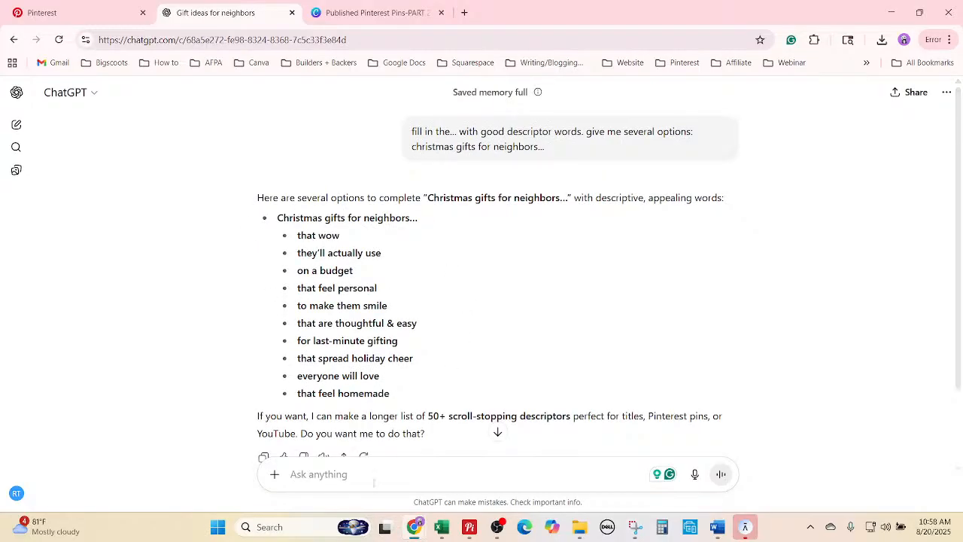
Send the follow-up "25...christmas gifts for neighbors" in the same chat and stop the response while it is generating.
text(25)
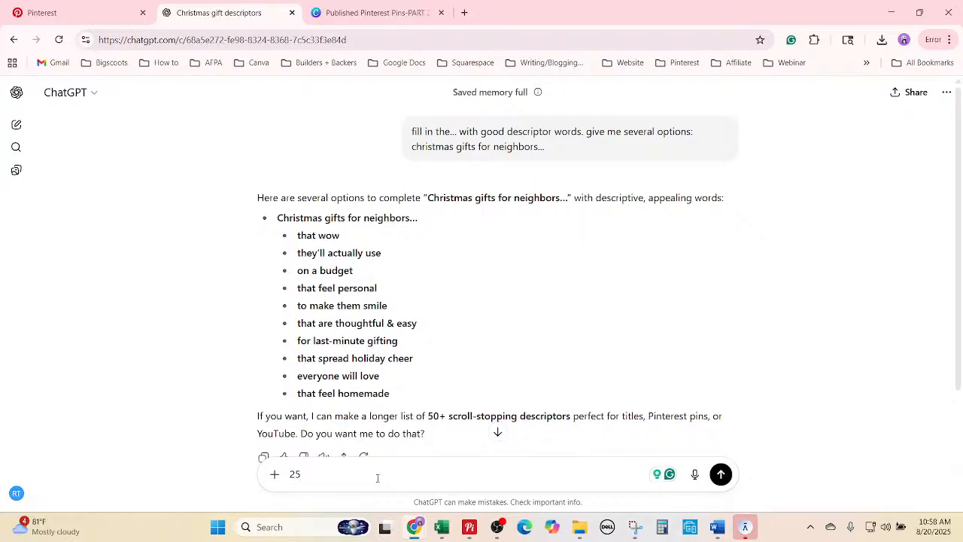
text(...)
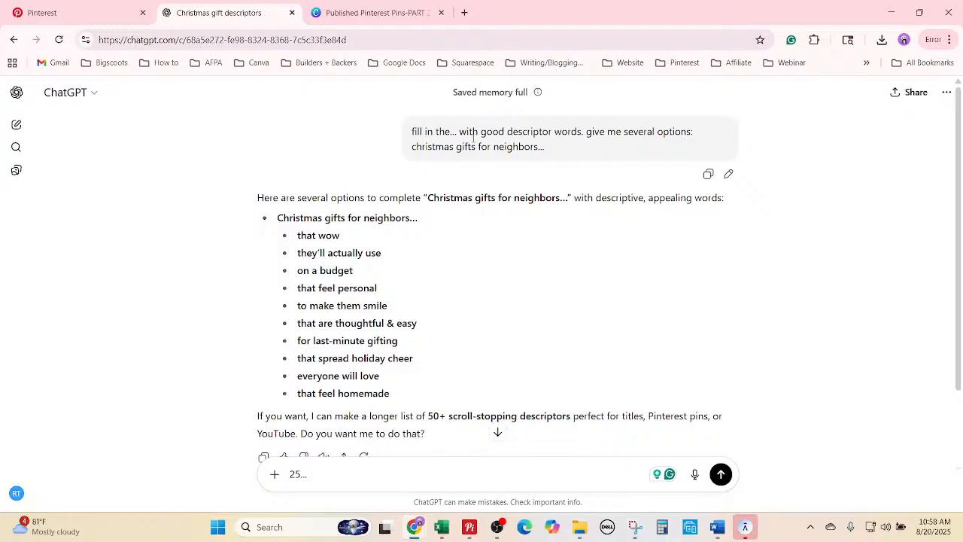
drag(540, 147, 414, 150)
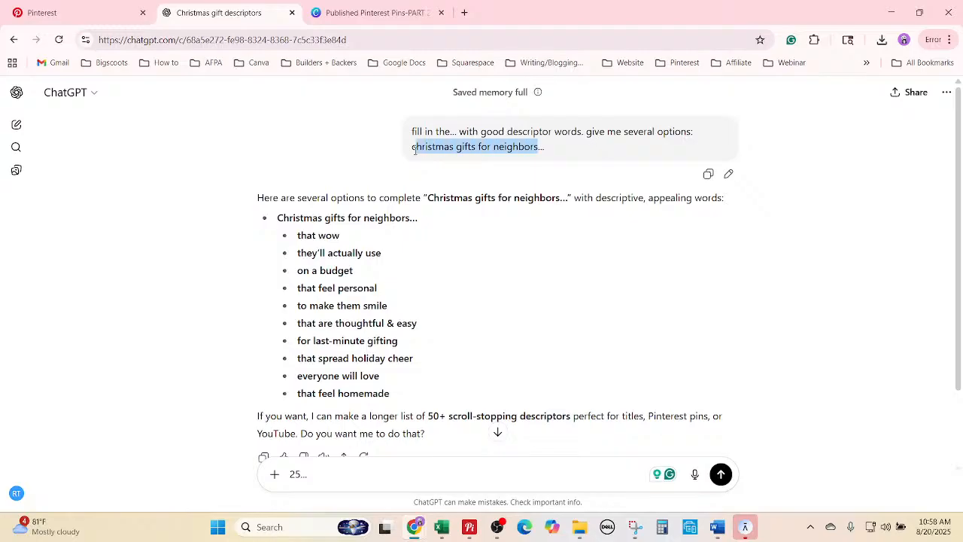
key(ctrl+c)
click(410, 468)
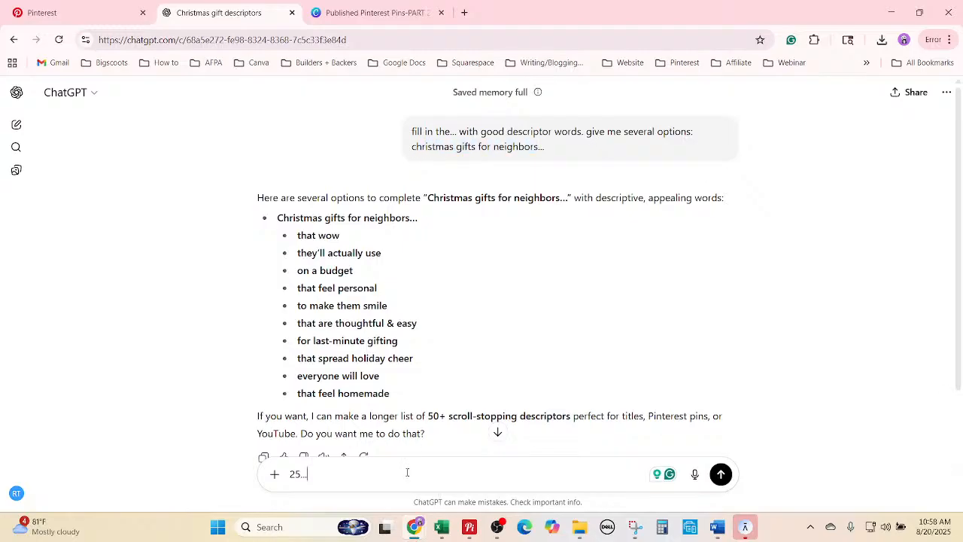
key(ctrl+v)
click(307, 476)
text(c)
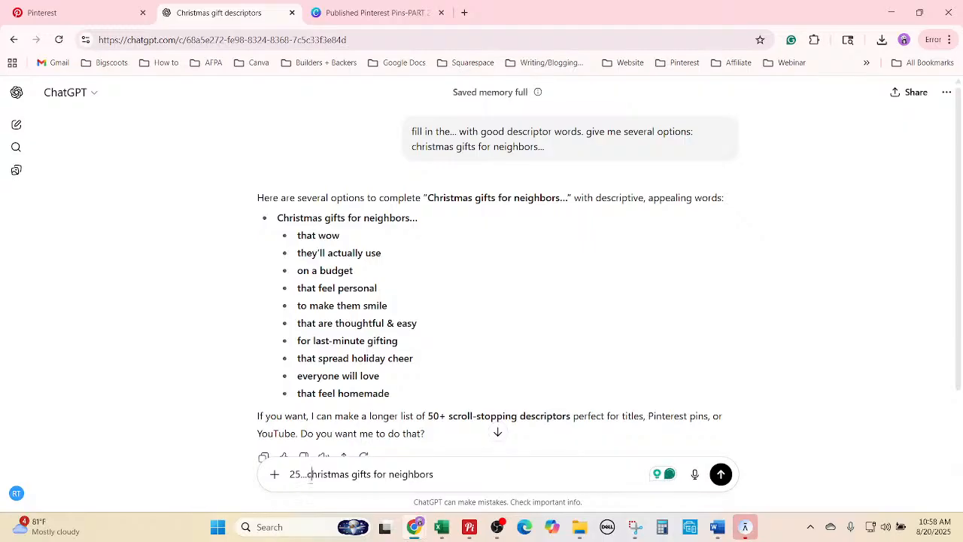
key(Return)
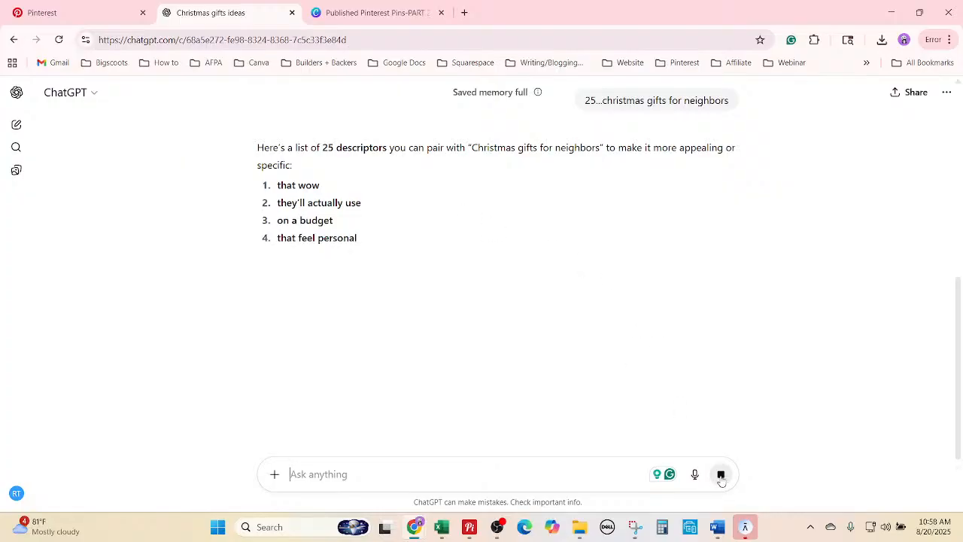
click(721, 480)
scroll(741, 346, up, 2)
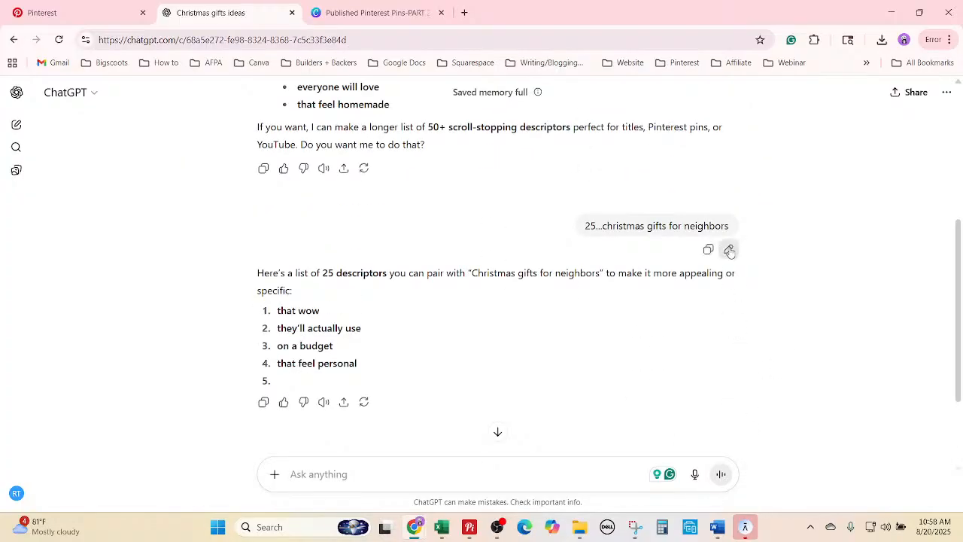
click(729, 250)
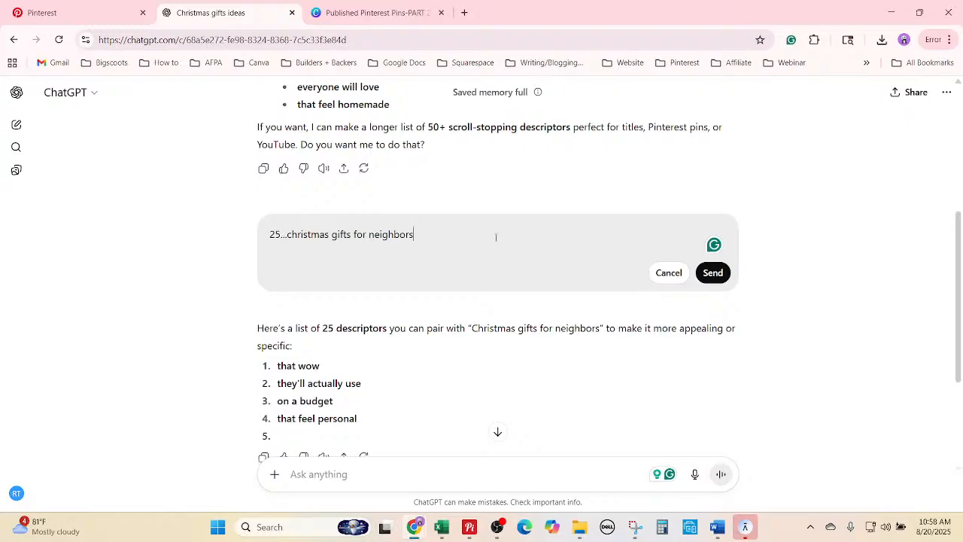
key(ctrl+a)
click(667, 273)
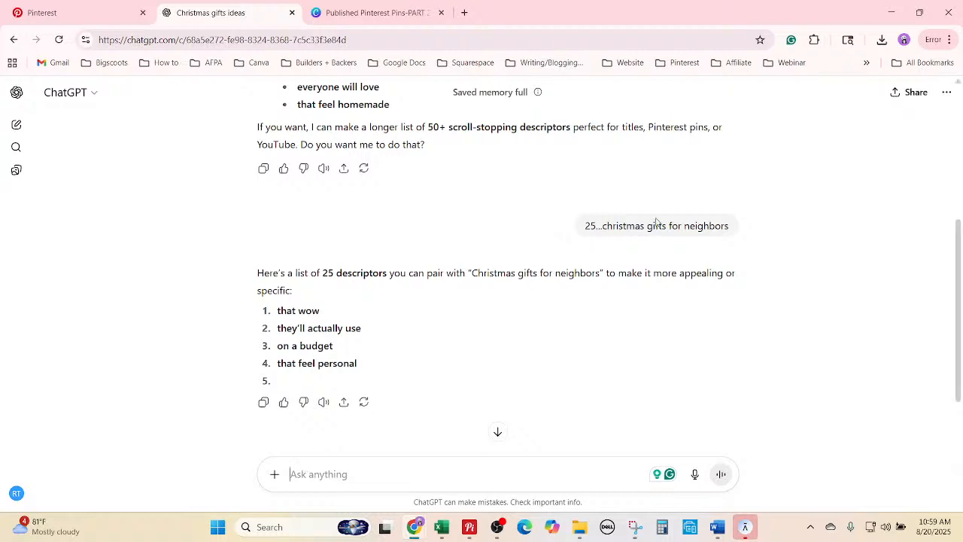
Copy the text of the sent message "25...christmas gifts for neighbors" into a new message.
drag(734, 224, 566, 226)
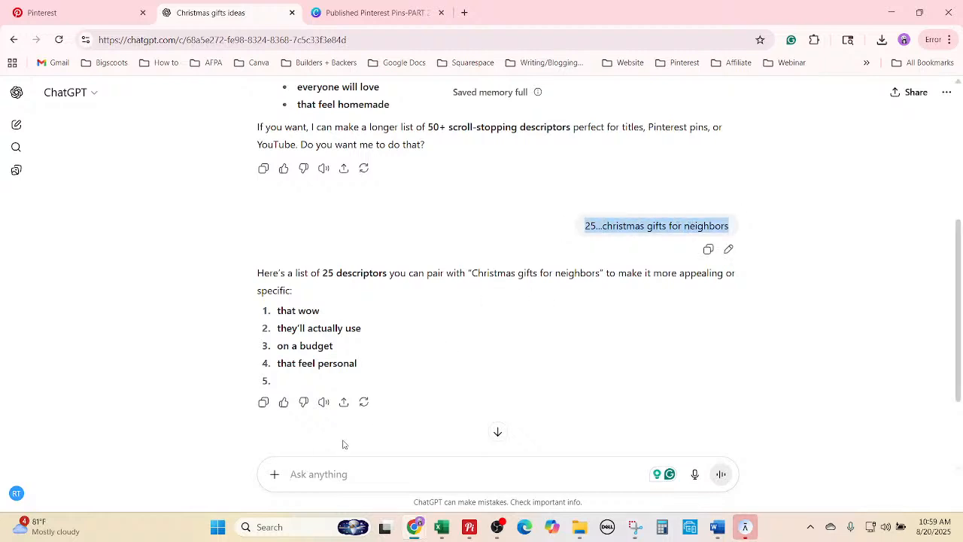
click(319, 474)
key(ctrl+v)
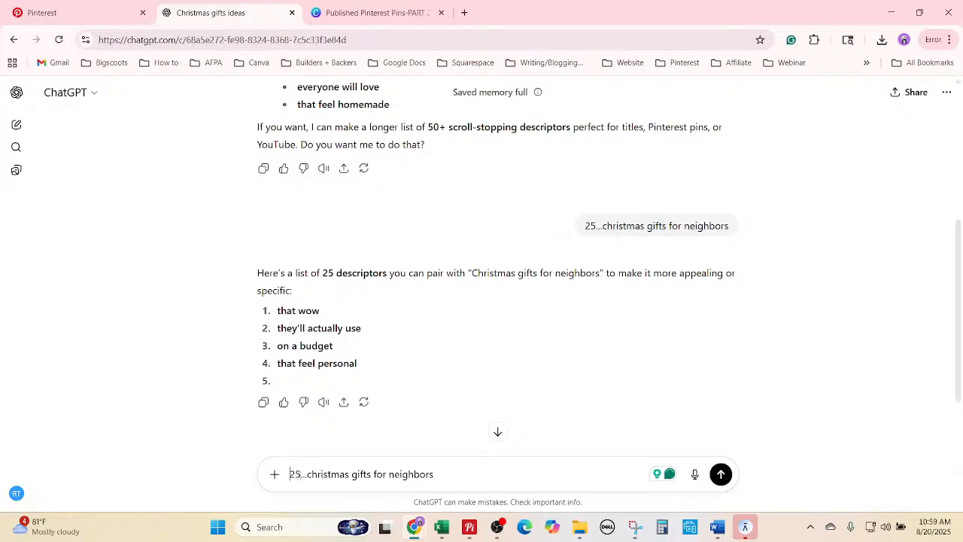
Put "fill in the ... with good descritor words for pin:" in front of the pasted text and send the message.
text(fill in the /)
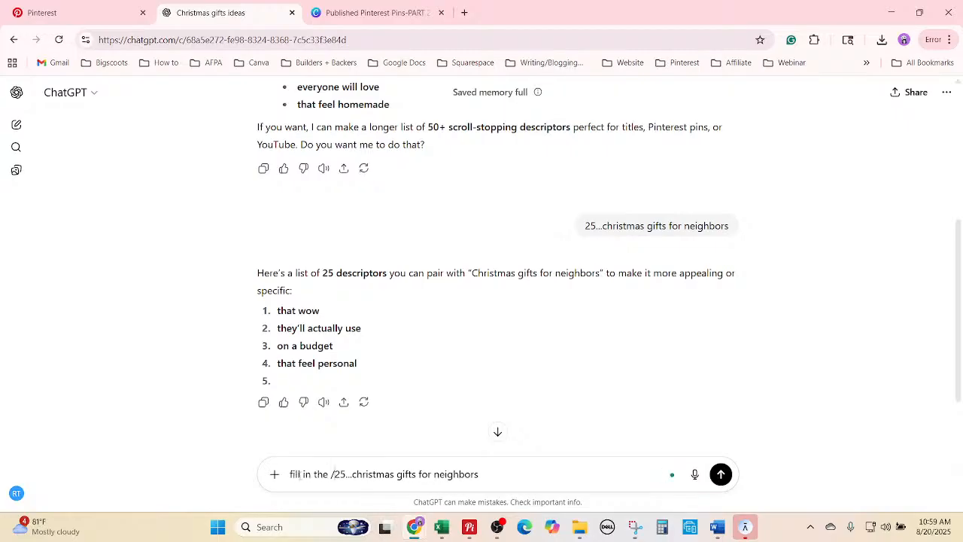
key(BackSpace)
text(... with go)
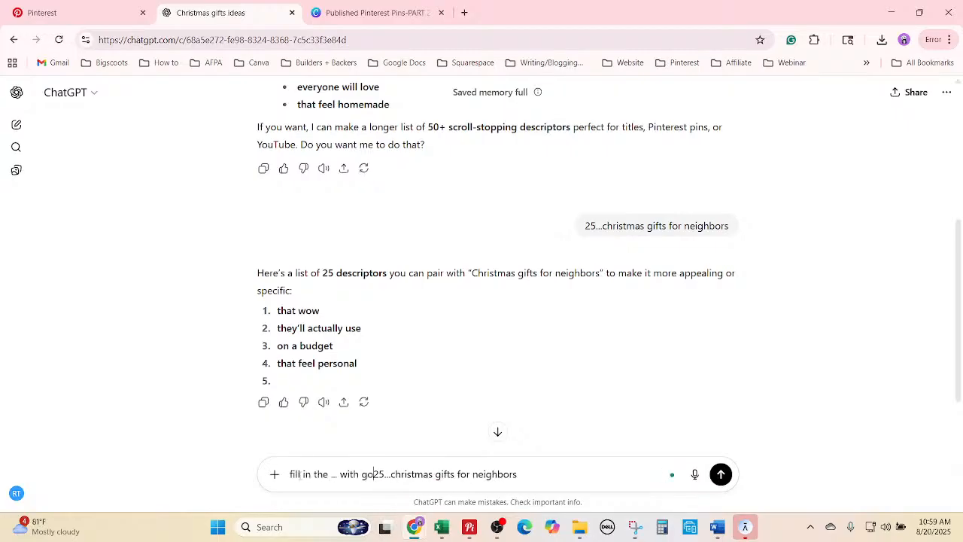
text(od dectit)
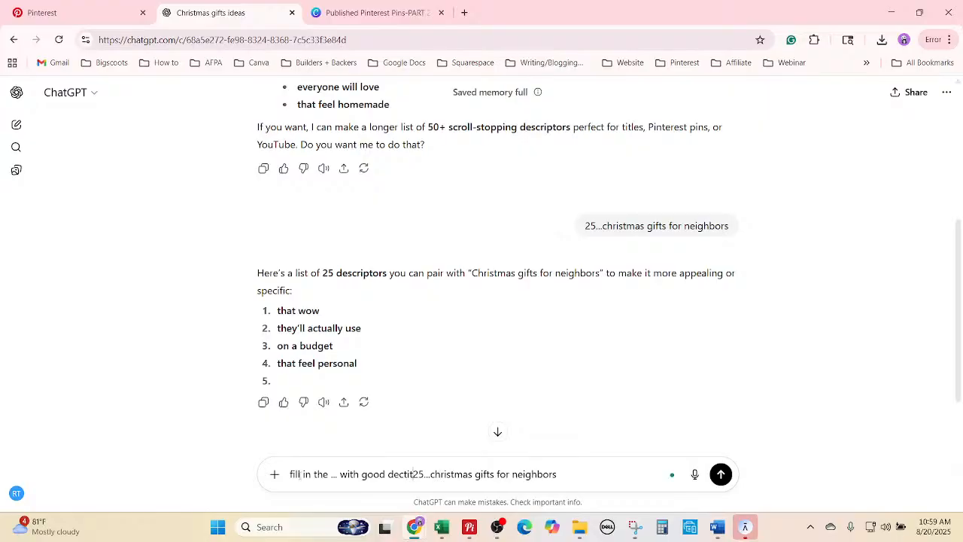
text(or wo)
key(BackSpace)
key(BackSpace)
key(BackSpace)
key(BackSpace)
key(BackSpace)
key(BackSpace)
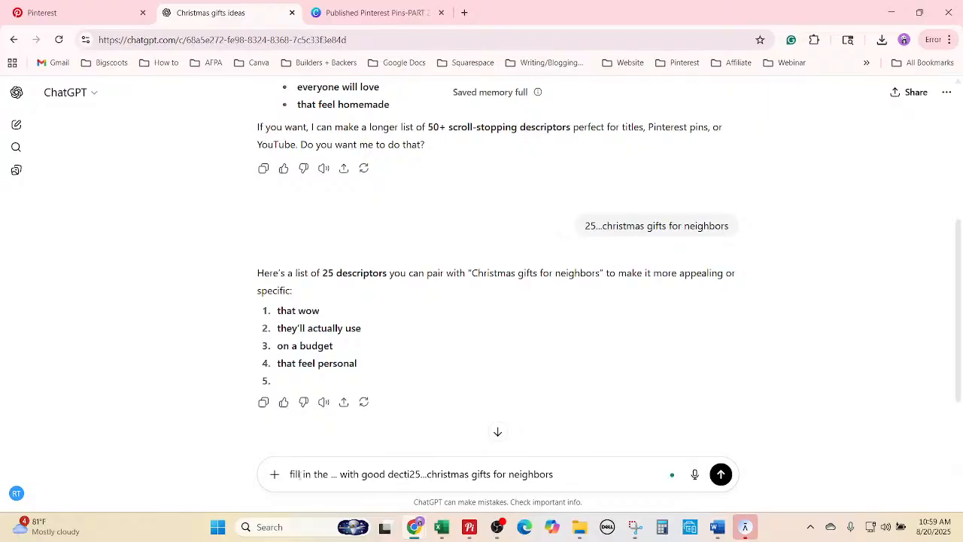
key(BackSpace)
key(BackSpace)
key(BackSpace)
text(scri)
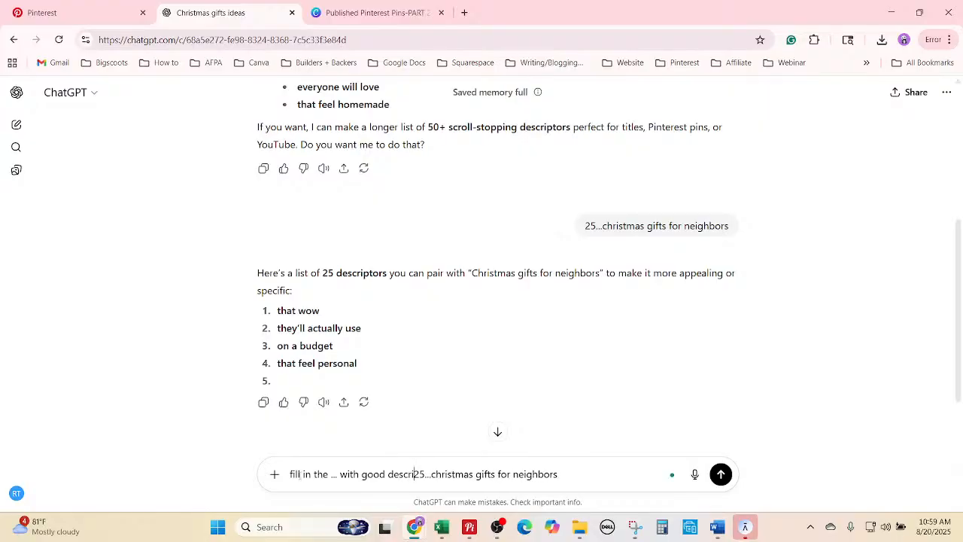
text(pt)
key(BackSpace)
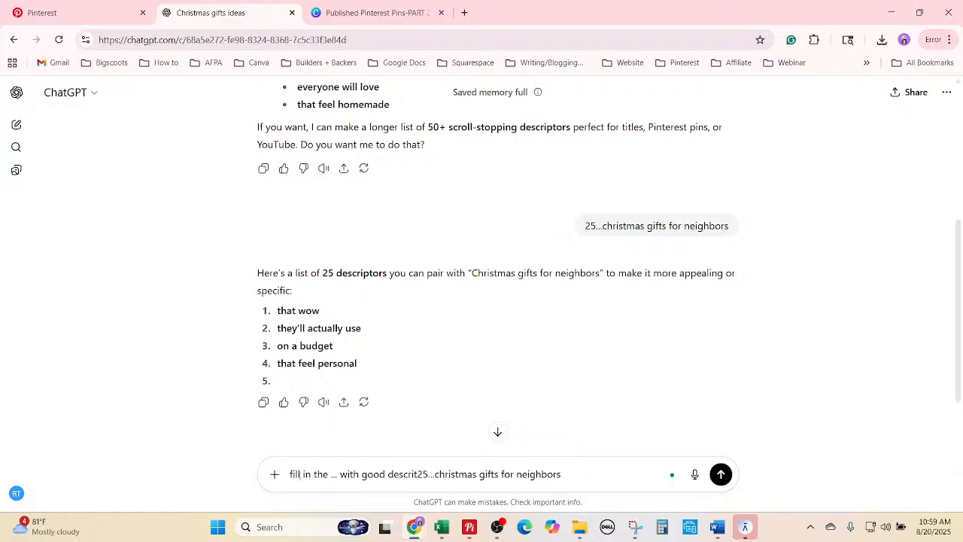
text(or words for pin)
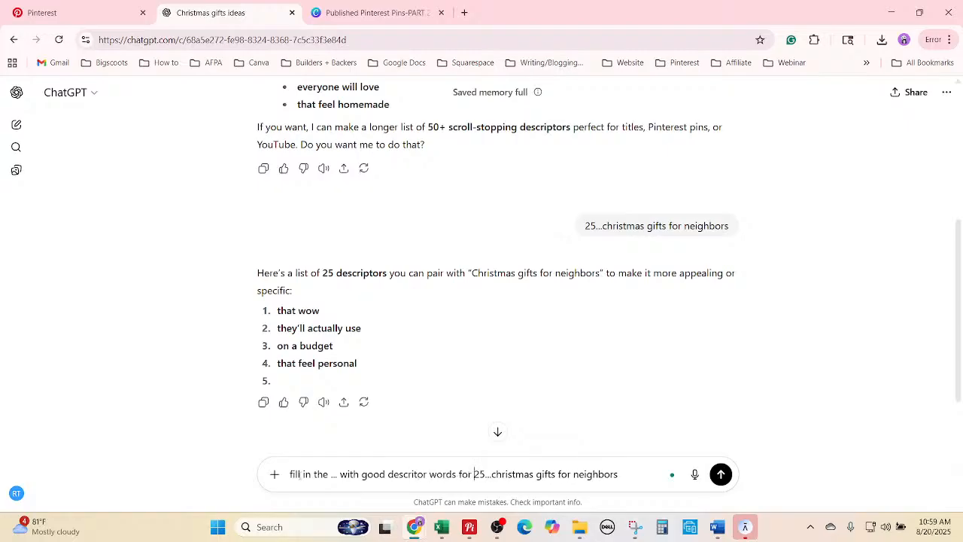
text(:)
key(Return)
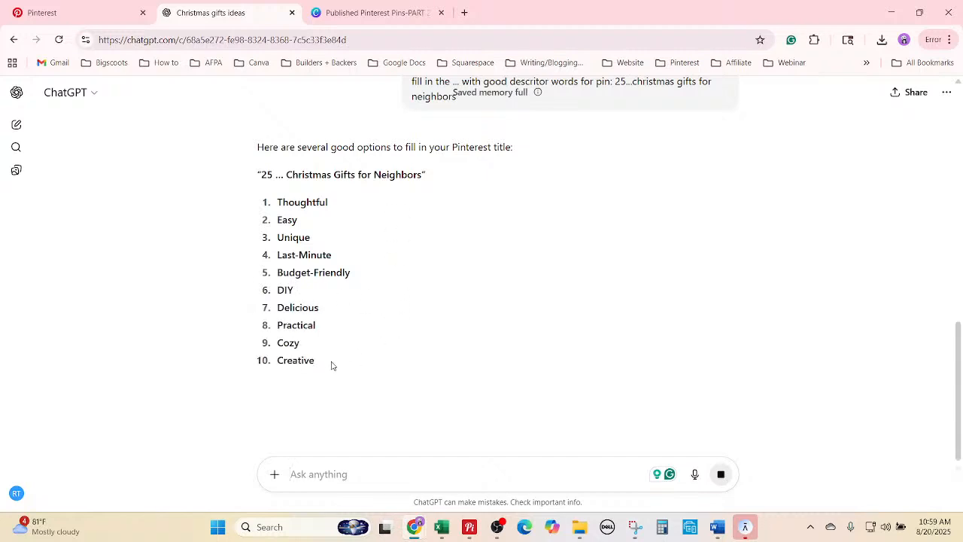
Review the generated descriptor words for the neighbor gifts title and select the list from Thoughtful through Sweet.
drag(319, 346, 304, 234)
click(451, 380)
scroll(425, 392, down, 1)
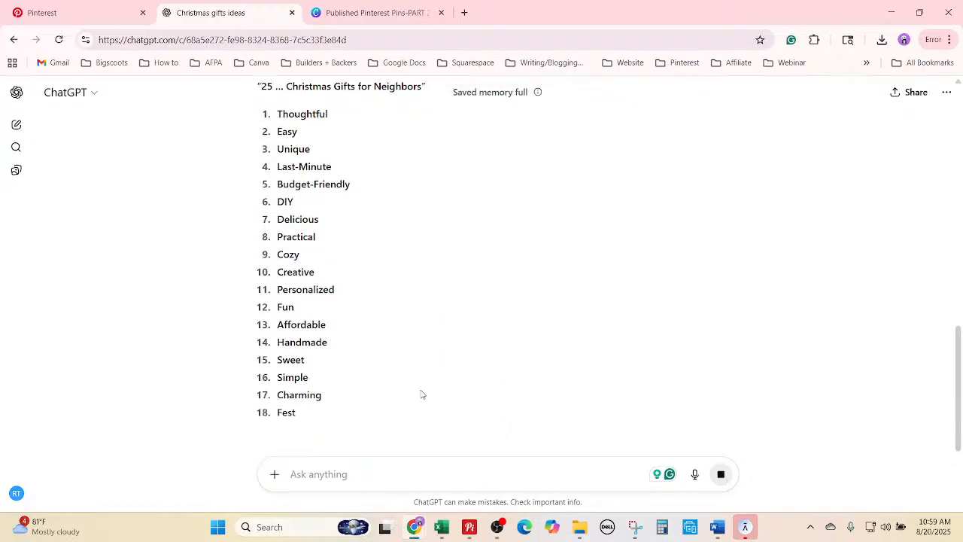
scroll(419, 399, down, 2)
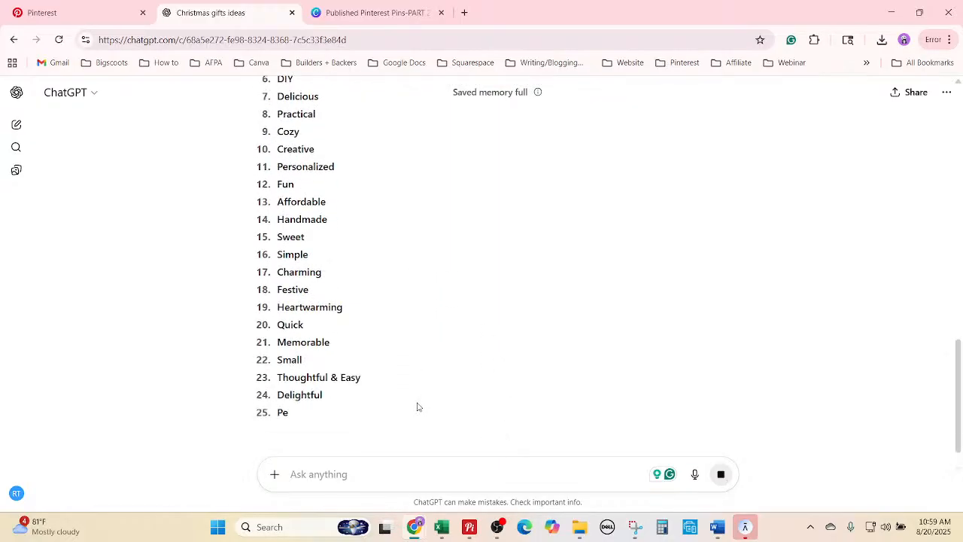
scroll(406, 383, up, 3)
drag(264, 182, 329, 426)
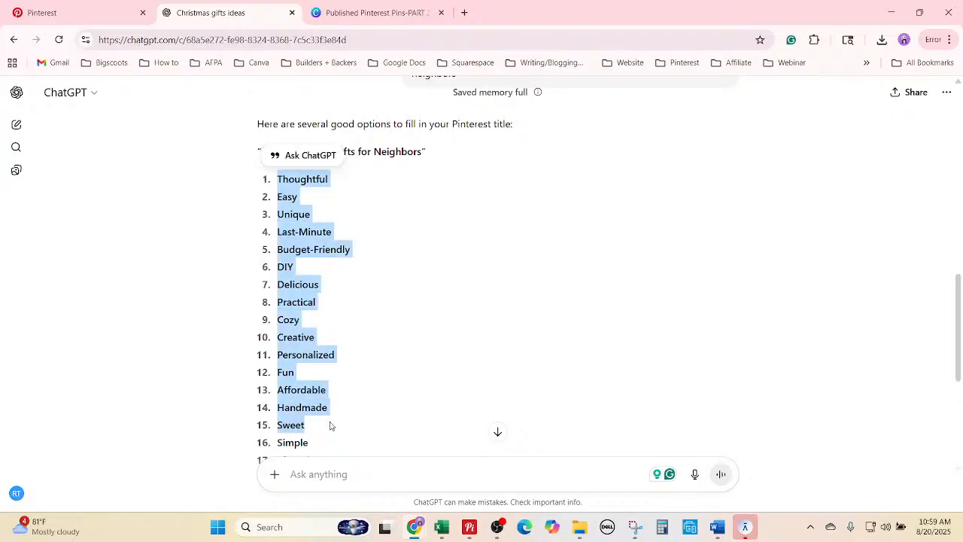
Switch to Excel and put "Thoughtful" in front of "christmas gifts for neighbors" in cell I5997 of the red keyword list.
click(442, 527)
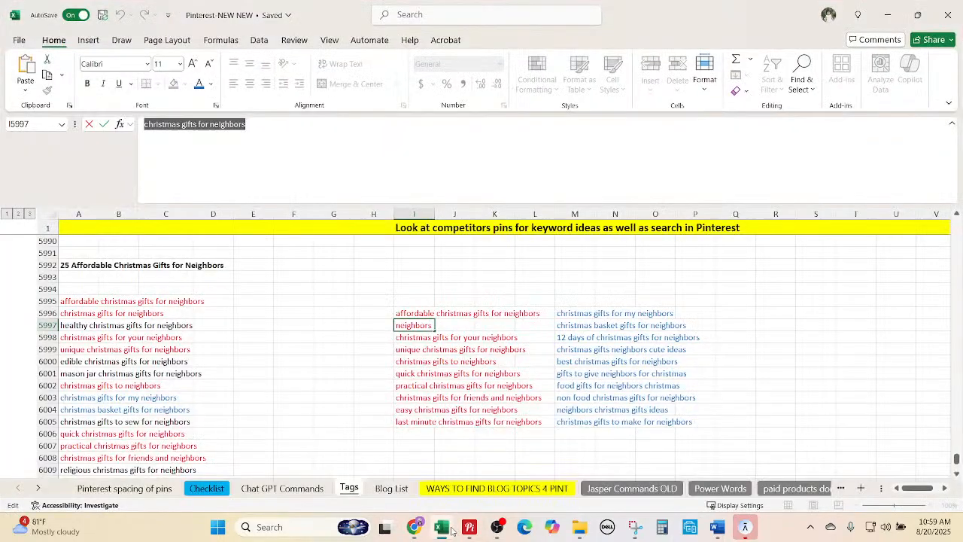
click(780, 310)
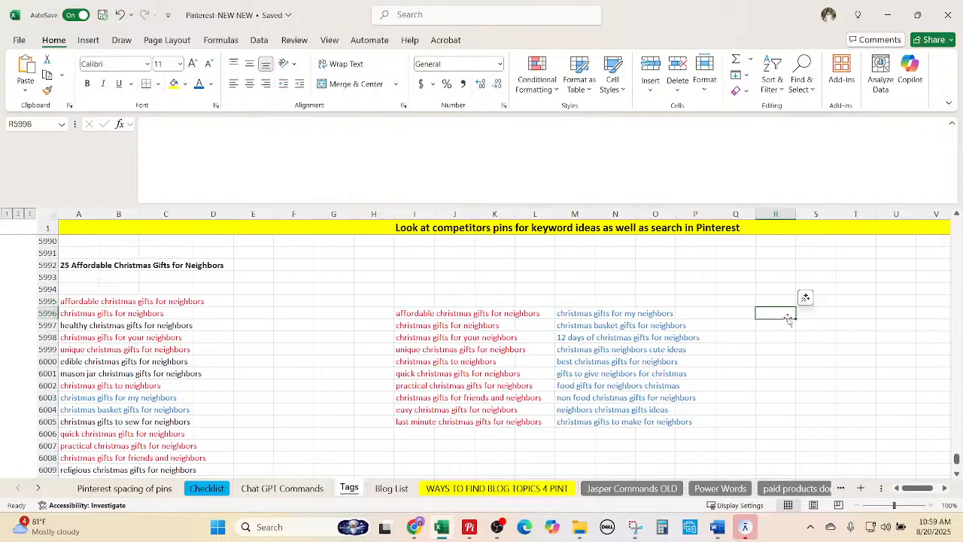
key(alt+Tab)
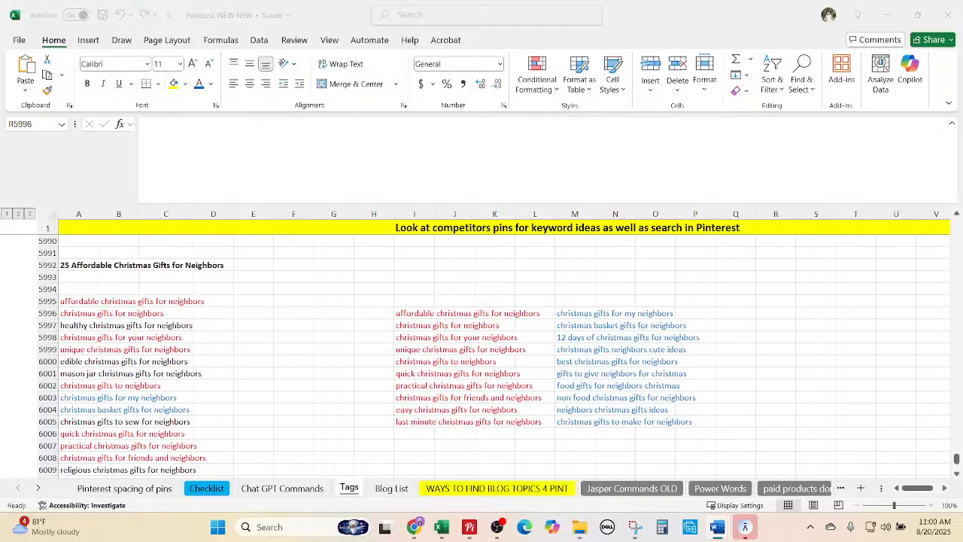
key(alt+Tab)
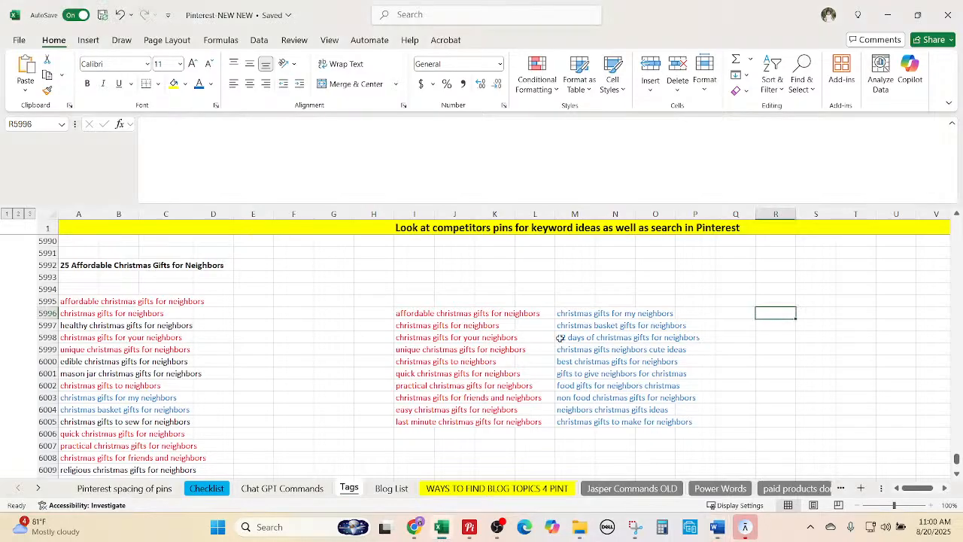
click(423, 325)
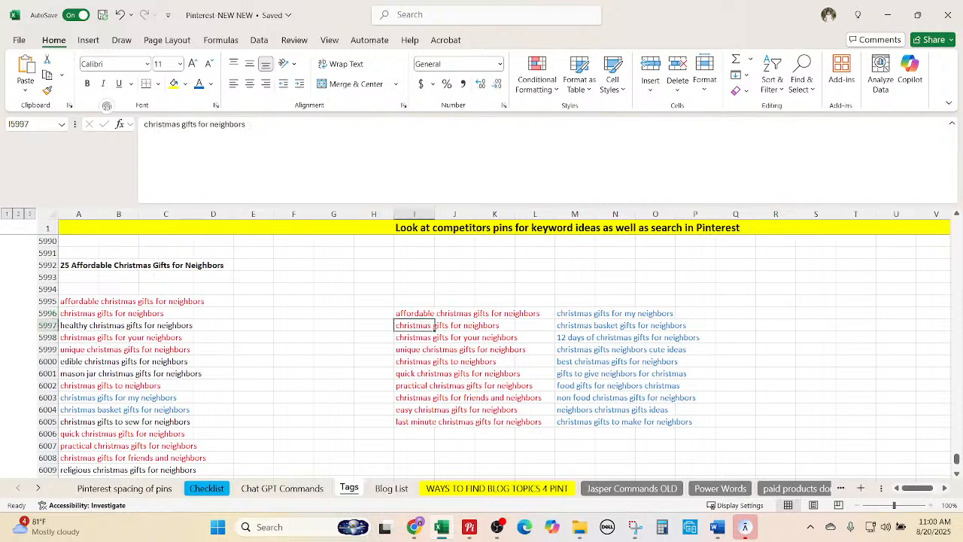
key(alt+Tab)
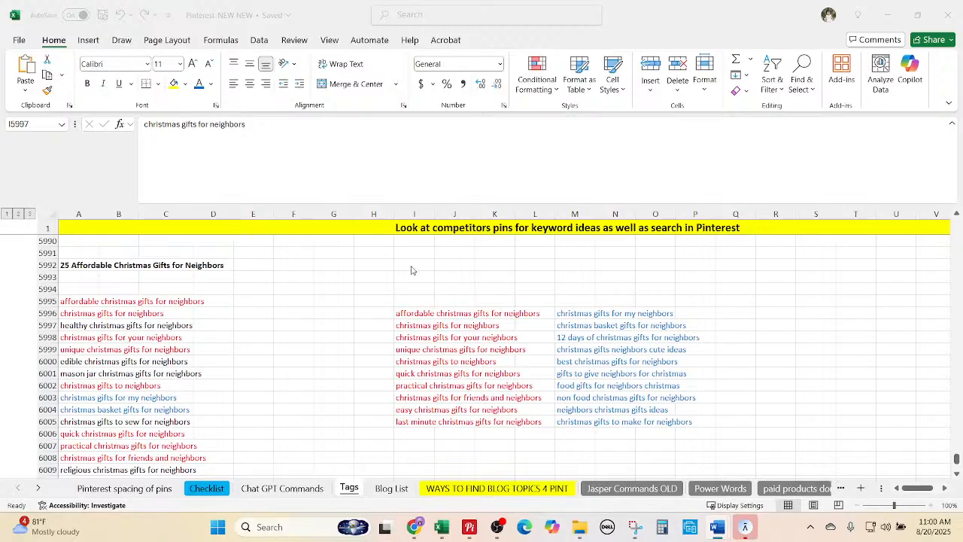
click(430, 325)
click(145, 123)
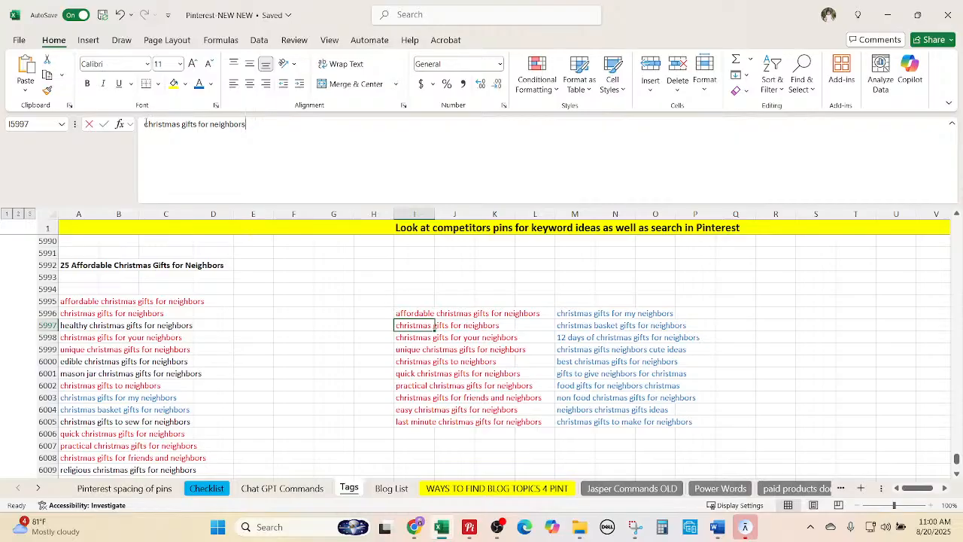
text(Thoughtful)
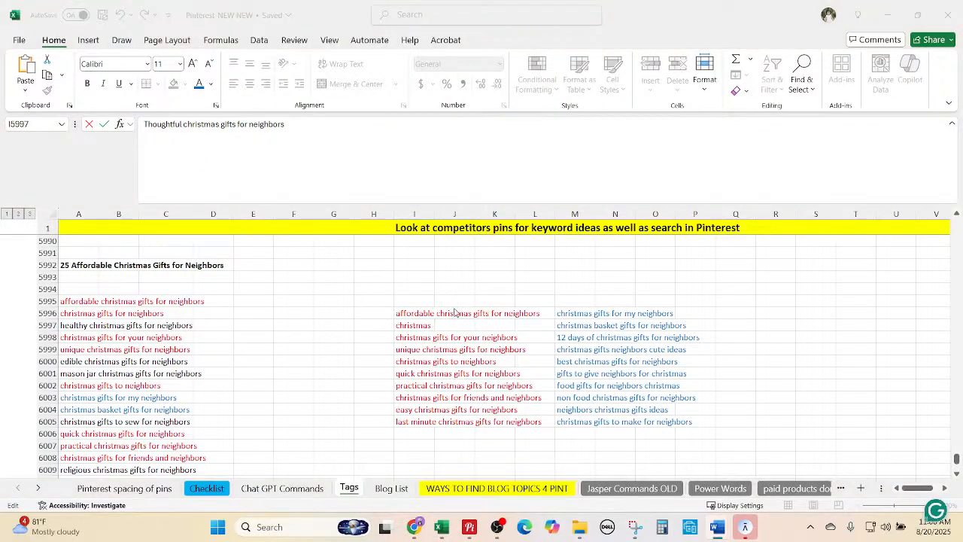
Put "Easy" in front of "christmas gifts for your neighbors" in cell I5998.
click(413, 337)
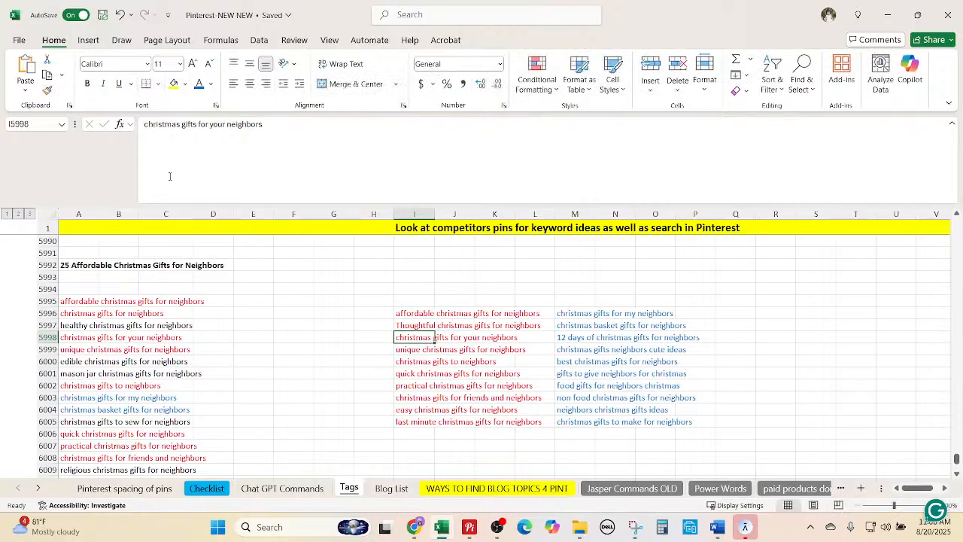
click(147, 124)
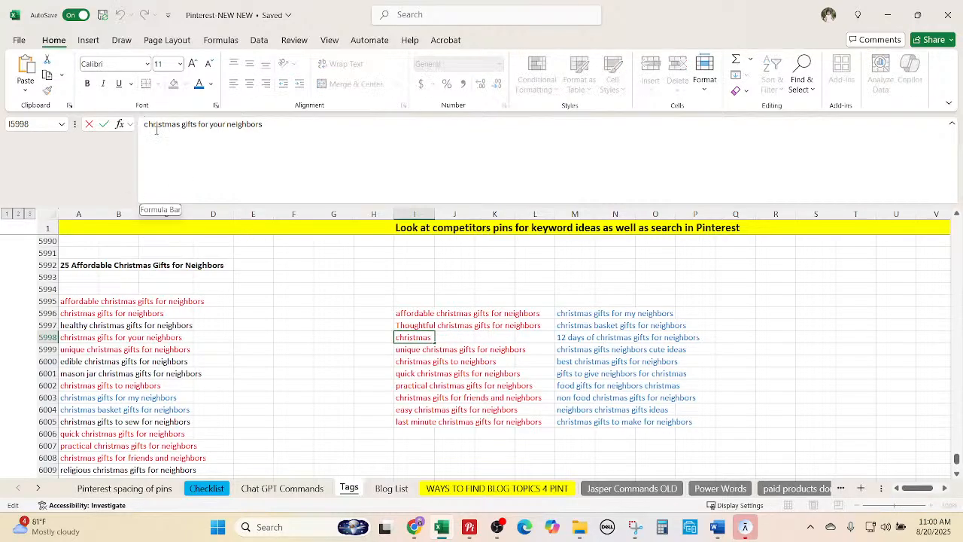
text(Easy)
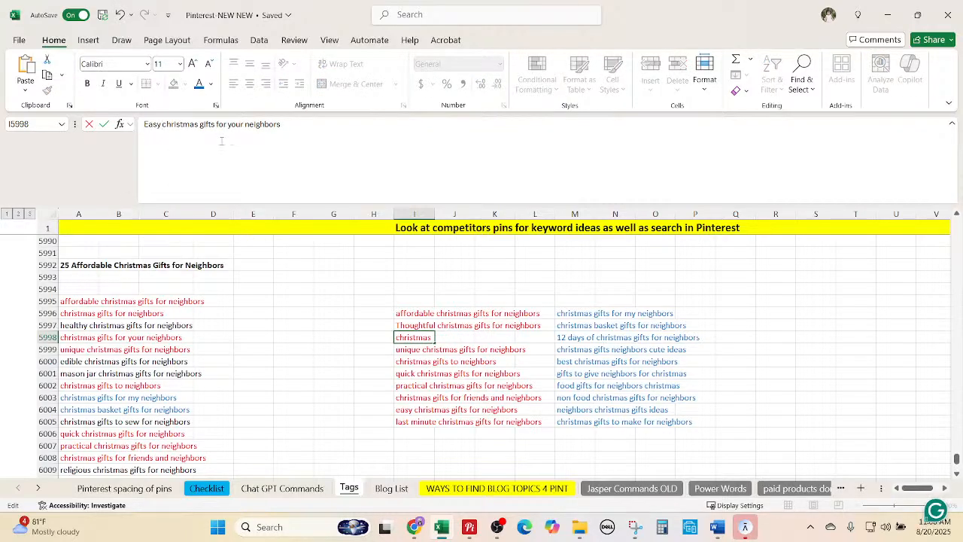
Put "Last-Minute" in front of "christmas gifts to neighbors" in cell I6000 of the red keyword list.
click(717, 526)
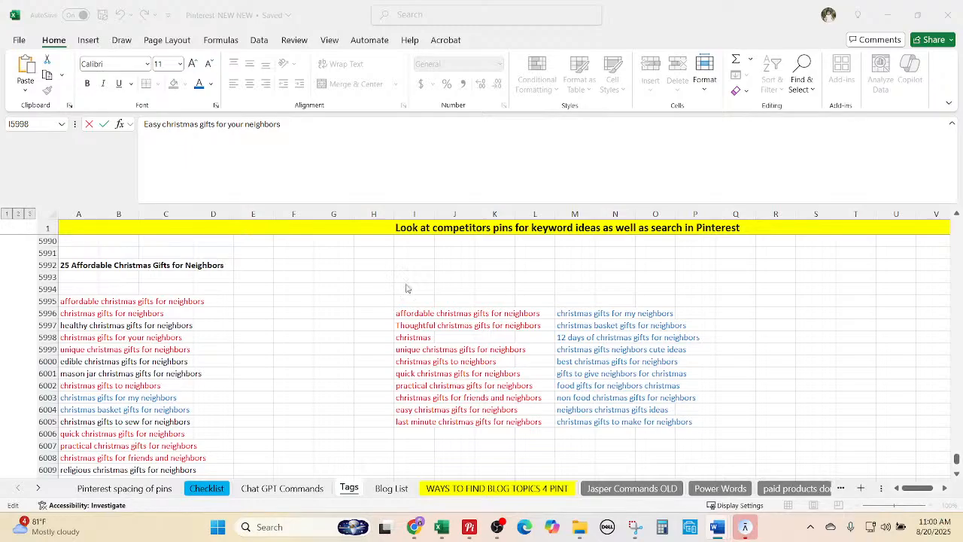
click(452, 364)
click(411, 361)
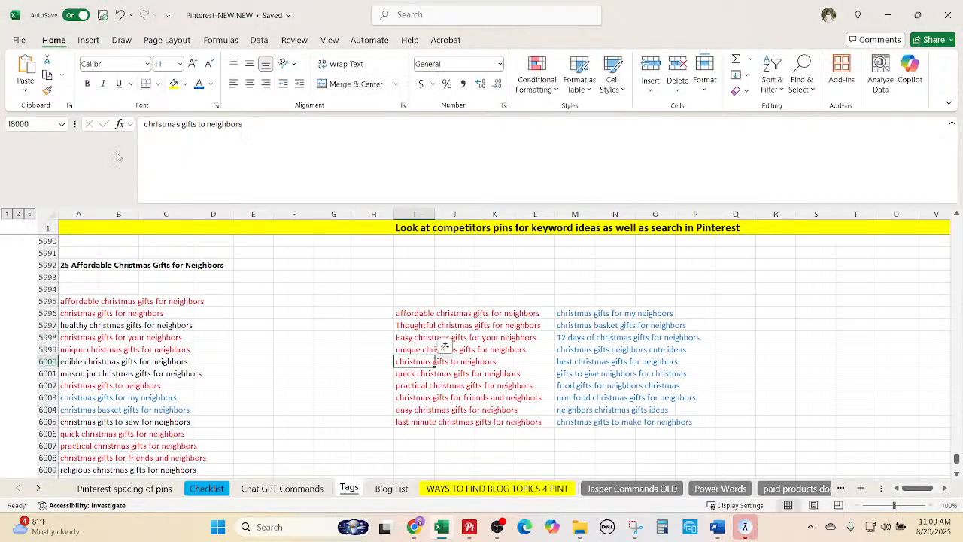
click(143, 124)
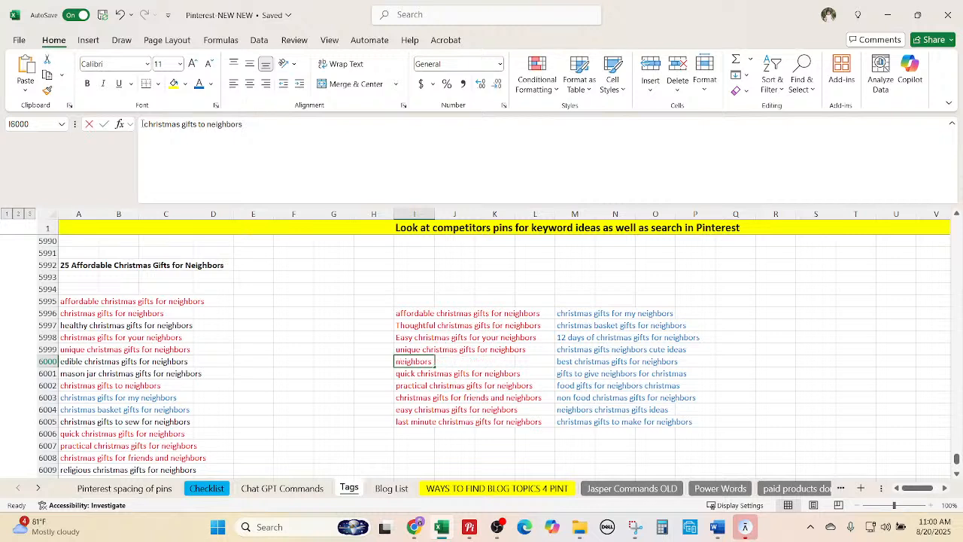
text(Last-Minute)
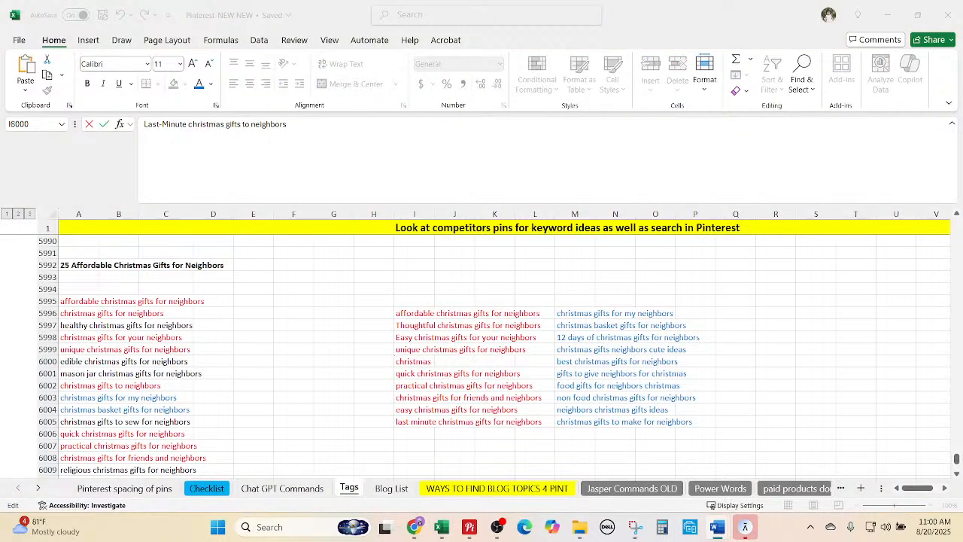
Put "Budget-Friendly" in front of "christmas gifts for friends and neighbors" in cell I6003 and finish the edit.
click(462, 369)
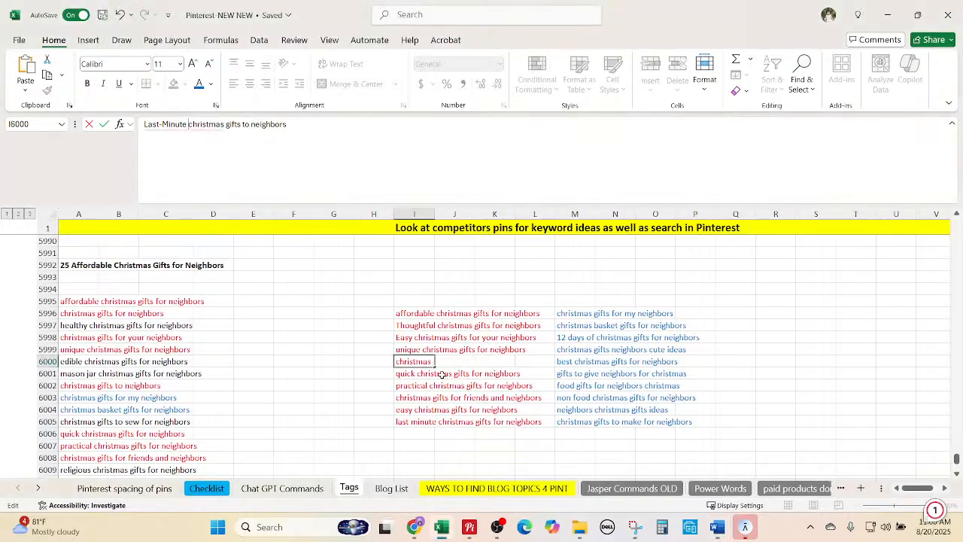
click(413, 393)
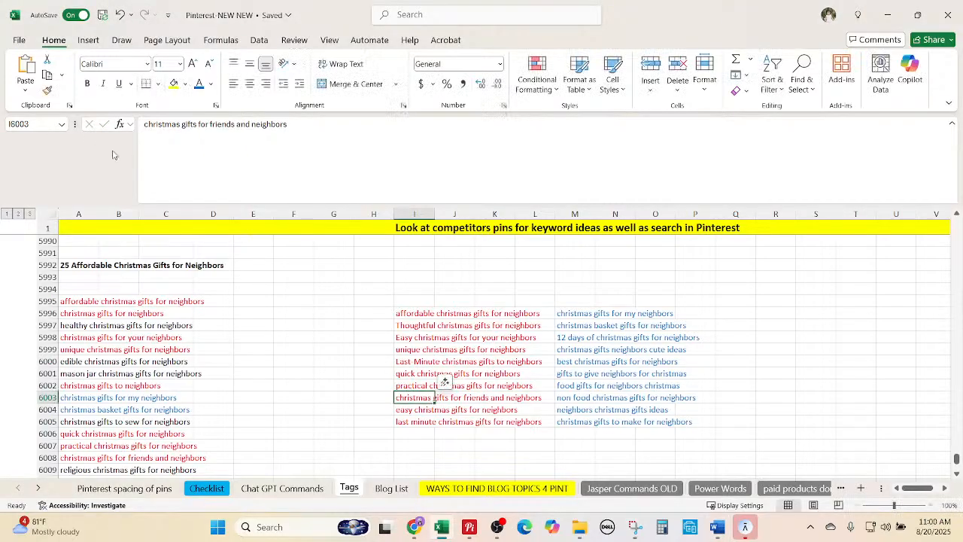
click(143, 124)
text(Budget-Friendly)
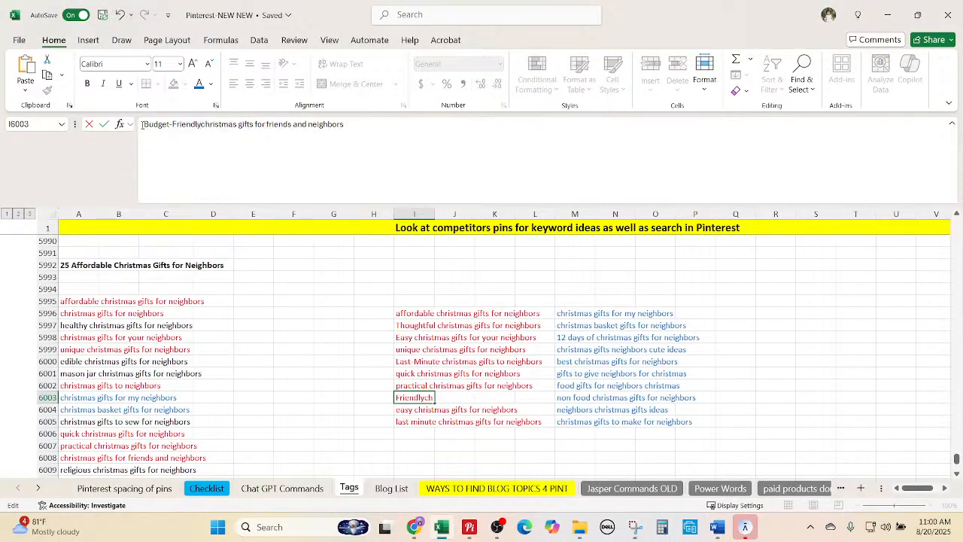
click(520, 324)
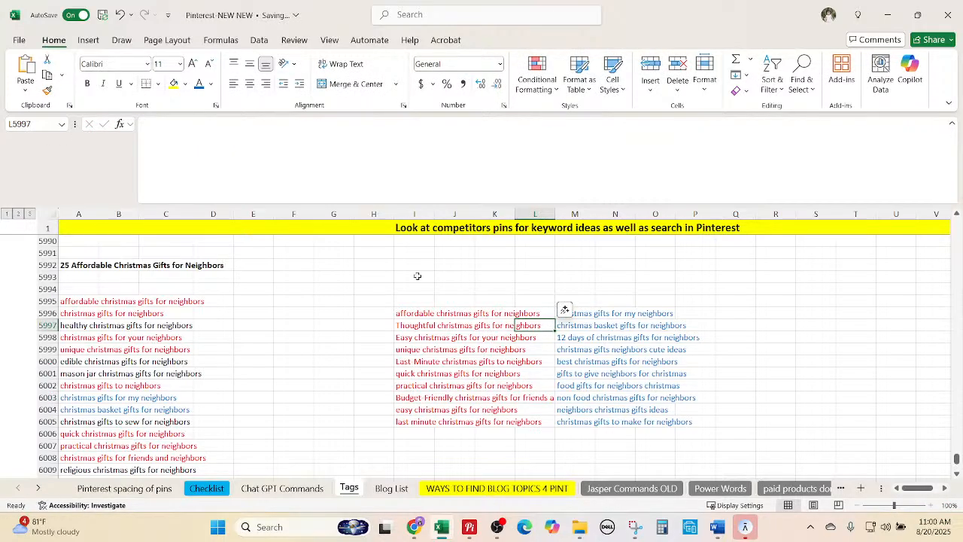
Copy the "Take these words" command from A5 of the Chat GPT Commands sheet into a new message in the Christmas gifts ideas chat.
click(472, 359)
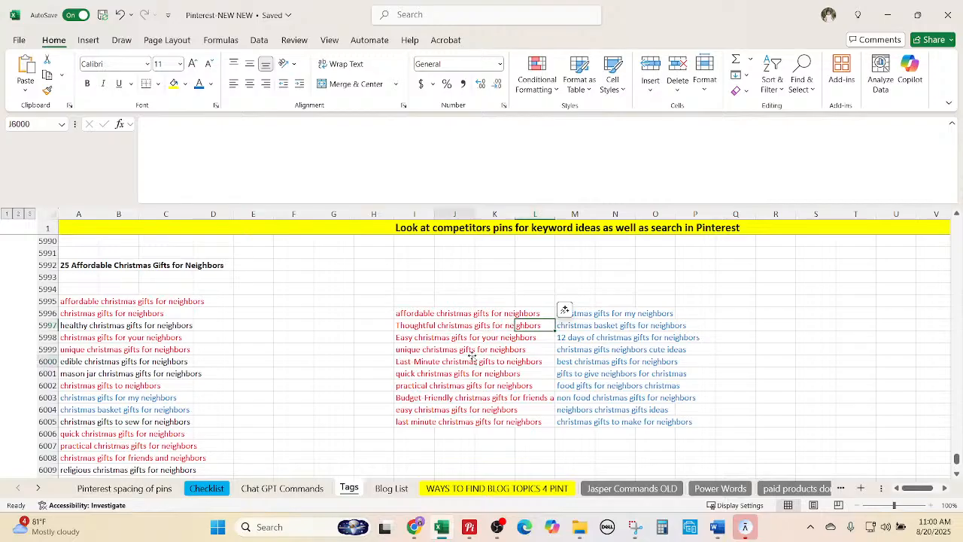
click(307, 490)
click(47, 277)
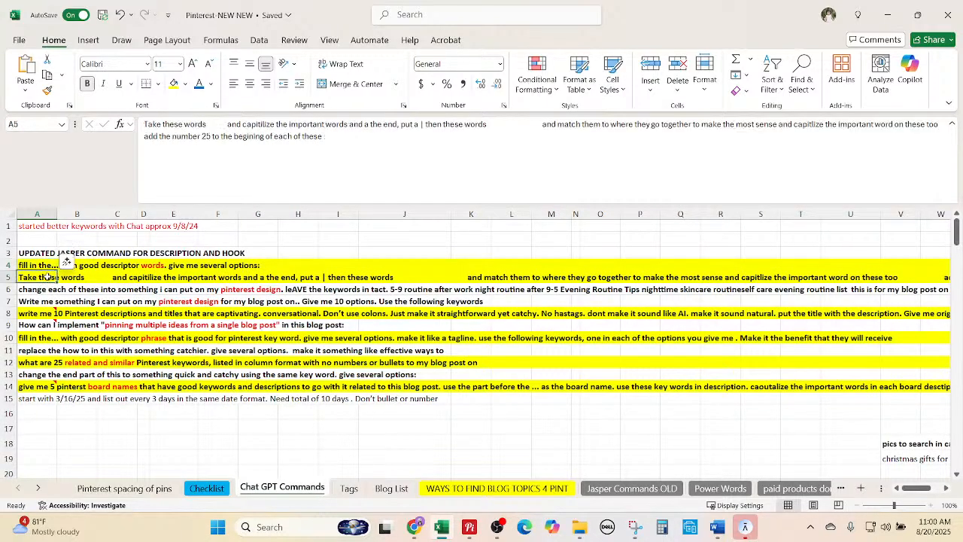
key(ctrl+c)
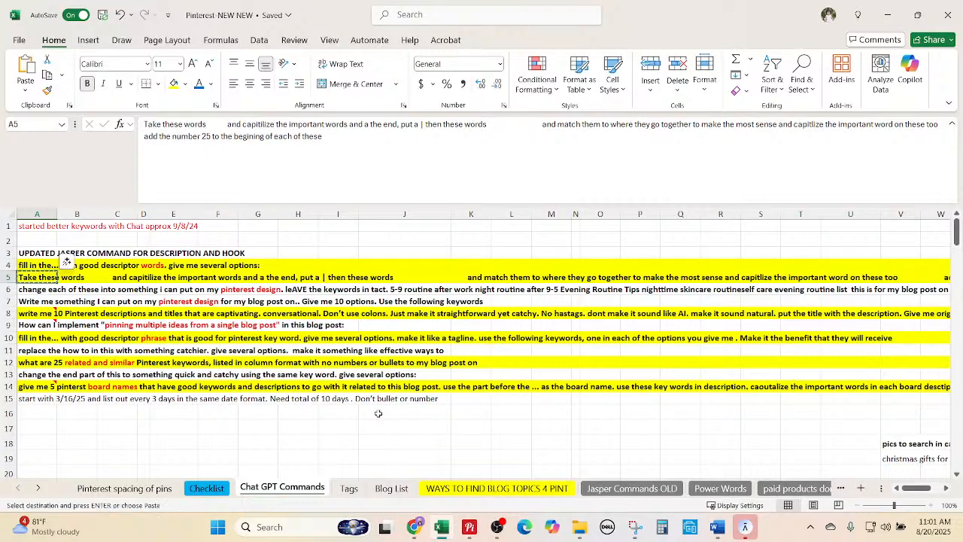
mouse_move(415, 529)
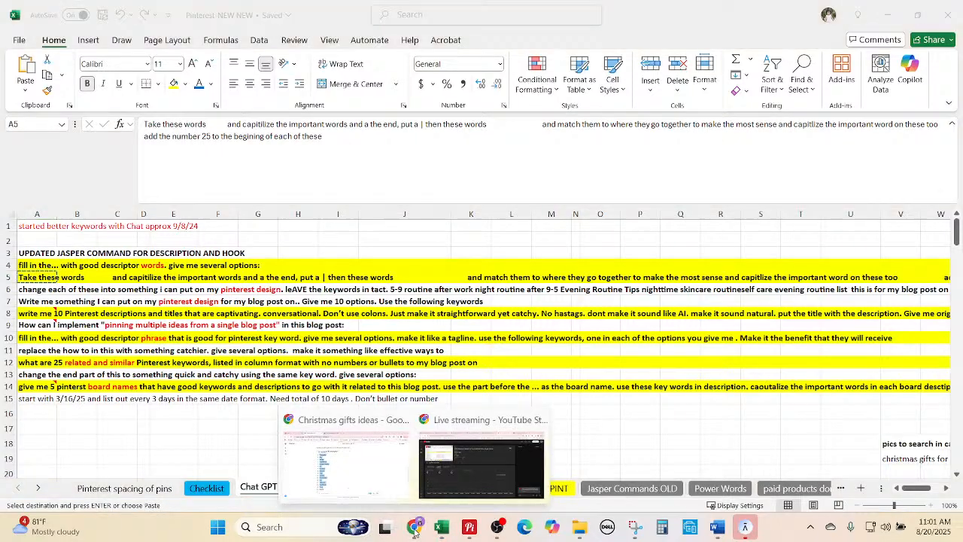
click(360, 475)
click(361, 465)
key(ctrl+v)
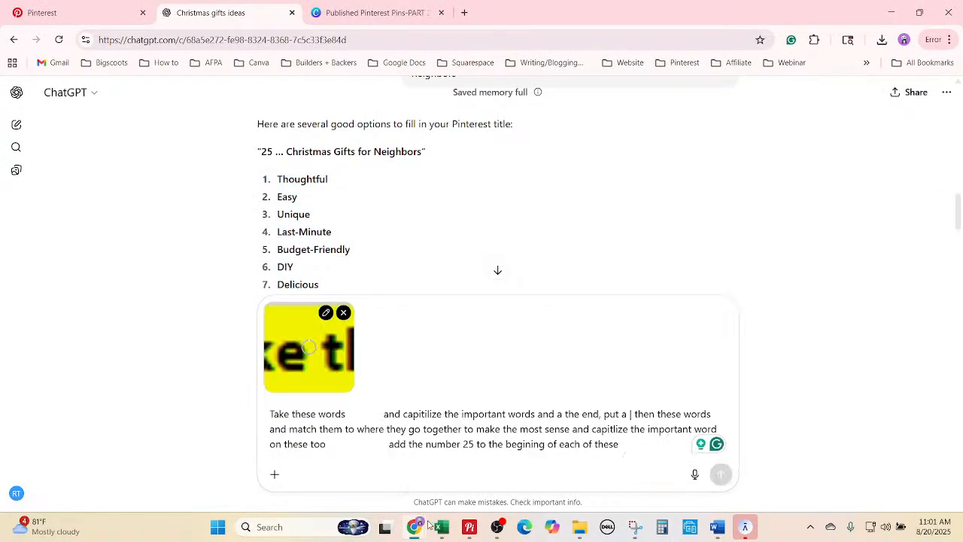
Copy the red keywords I5996:I6005 from the Tags sheet in Excel and insert them after "Take these words" in the ChatGPT prompt.
click(441, 527)
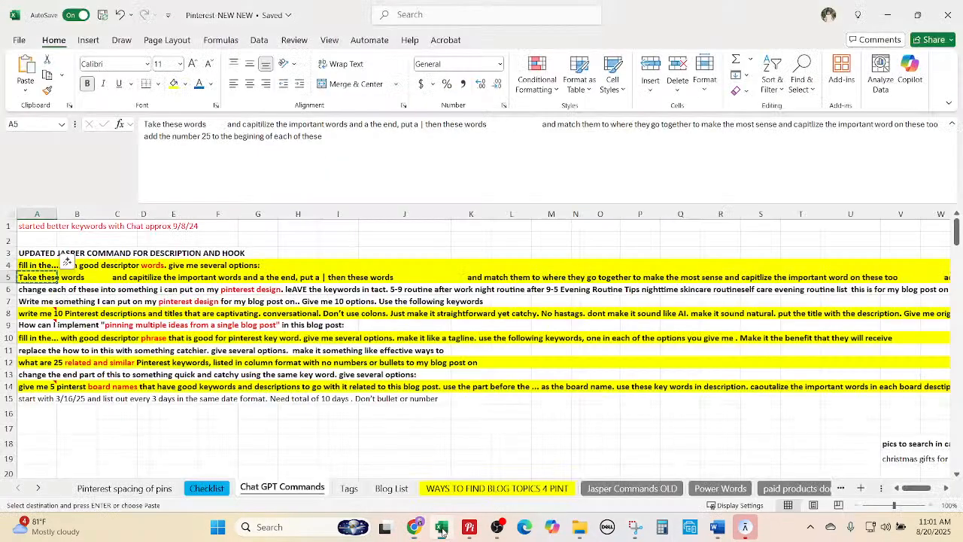
click(349, 489)
drag(395, 311, 412, 422)
key(ctrl+c)
mouse_move(412, 528)
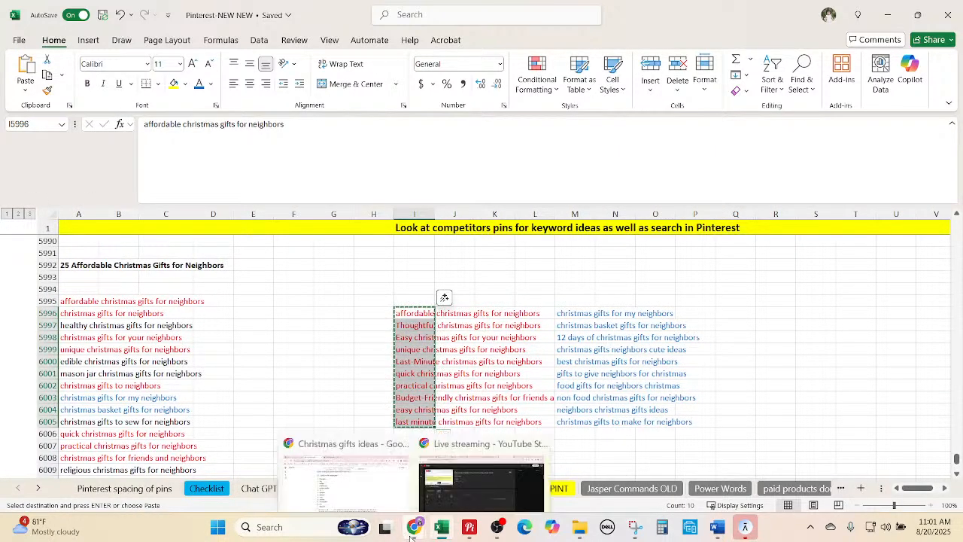
click(363, 418)
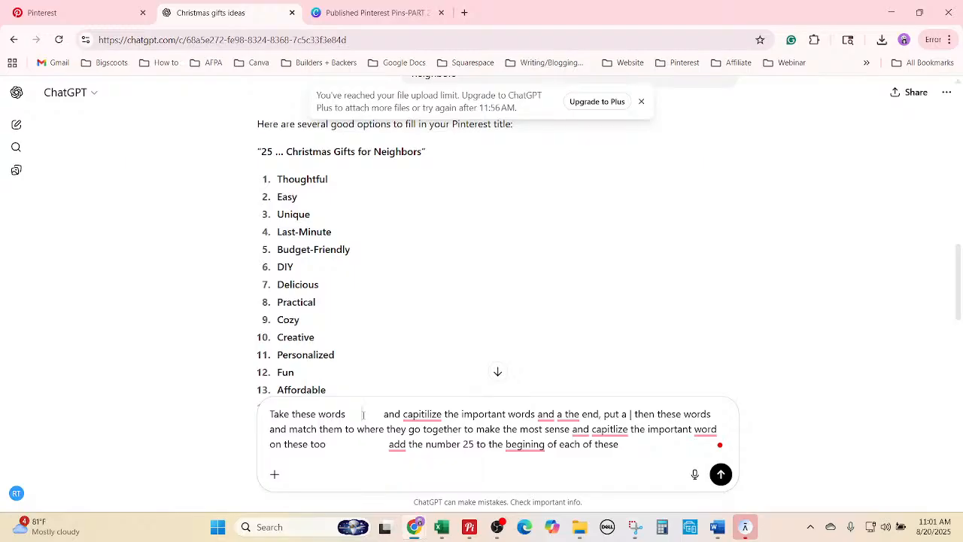
key(ctrl+v)
Insert the blue keywords M5996:M6005 from the Tags sheet after "on these too" in the ChatGPT prompt, remove the attached image and send it.
mouse_move(414, 528)
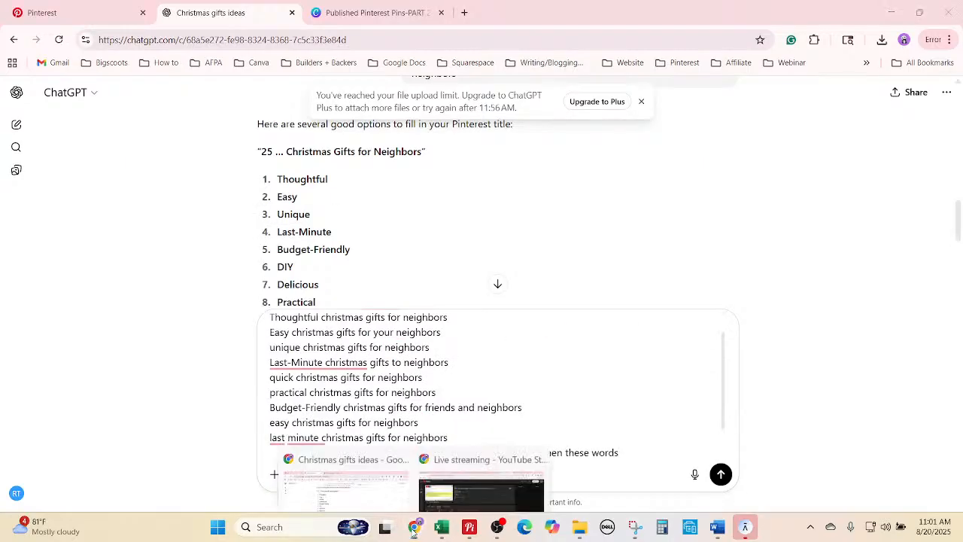
click(435, 528)
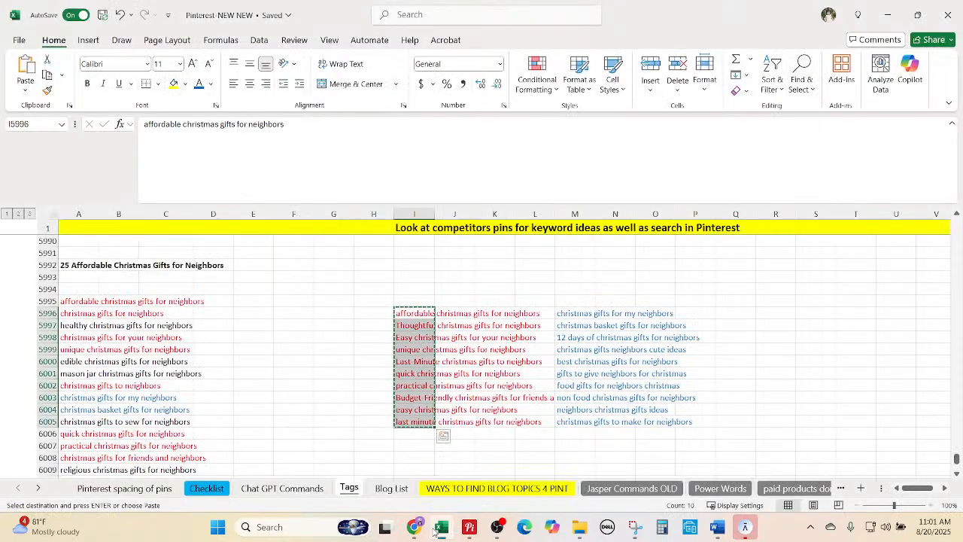
drag(566, 313, 564, 421)
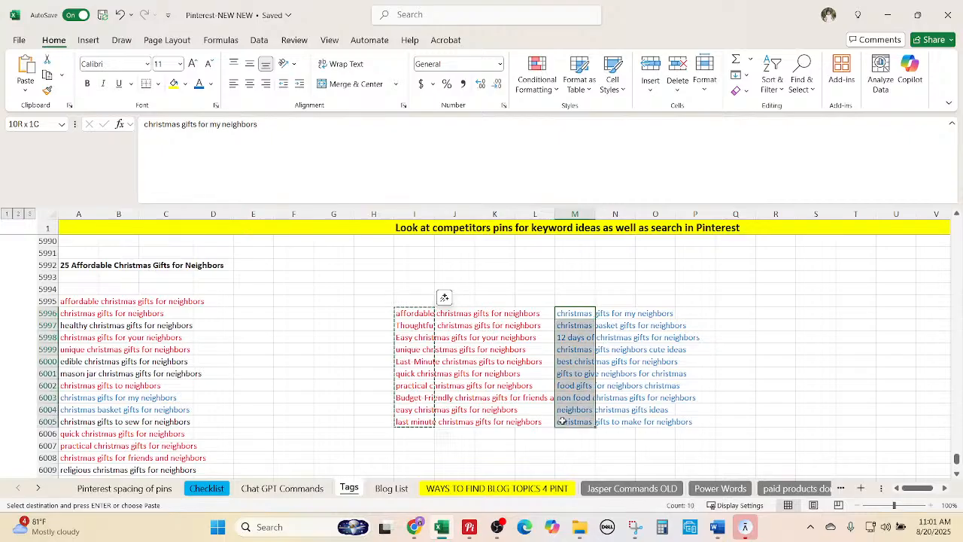
key(ctrl+c)
click(416, 529)
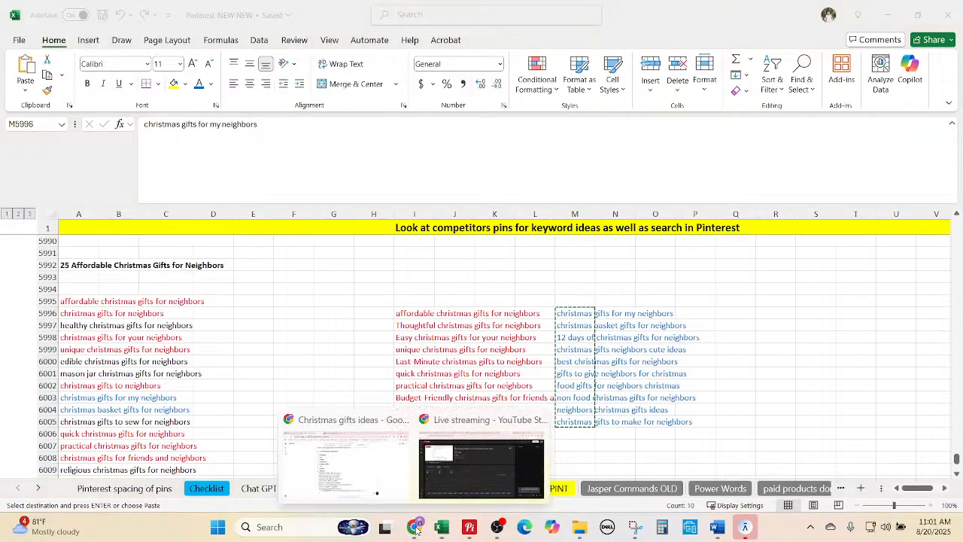
click(343, 462)
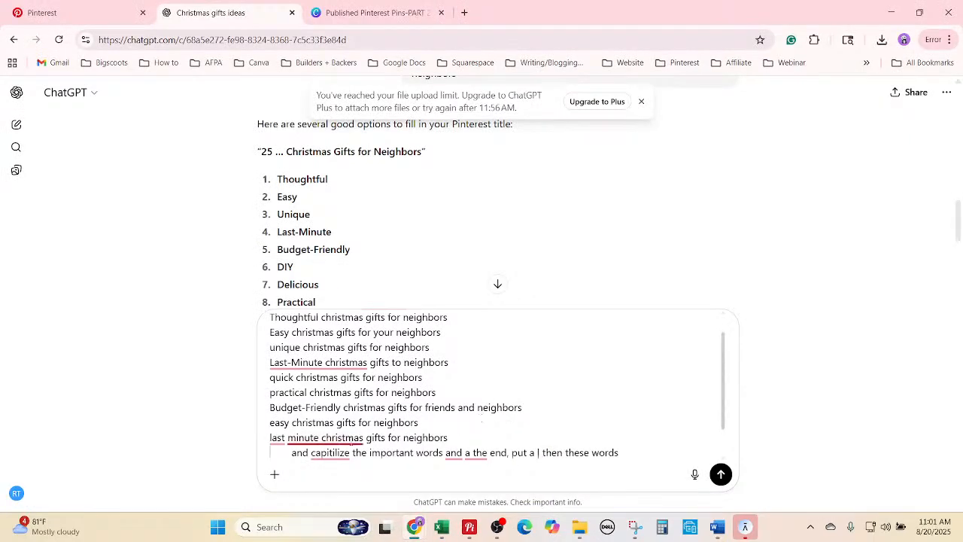
scroll(433, 410, down, 1)
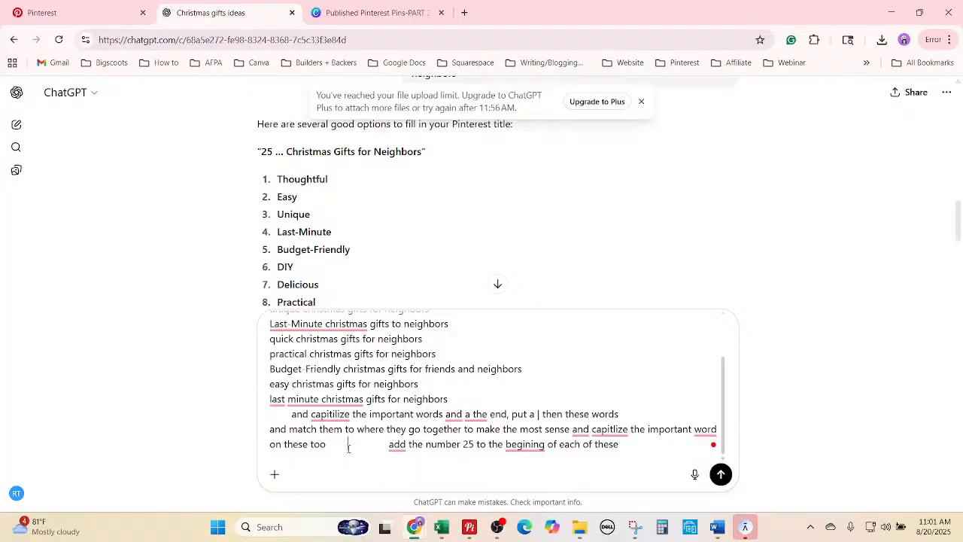
key(ctrl+v)
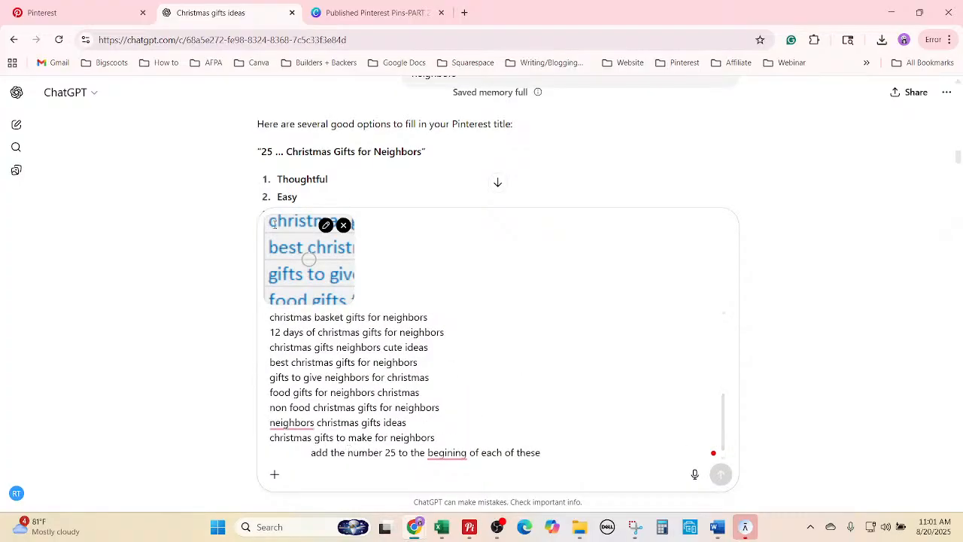
click(344, 226)
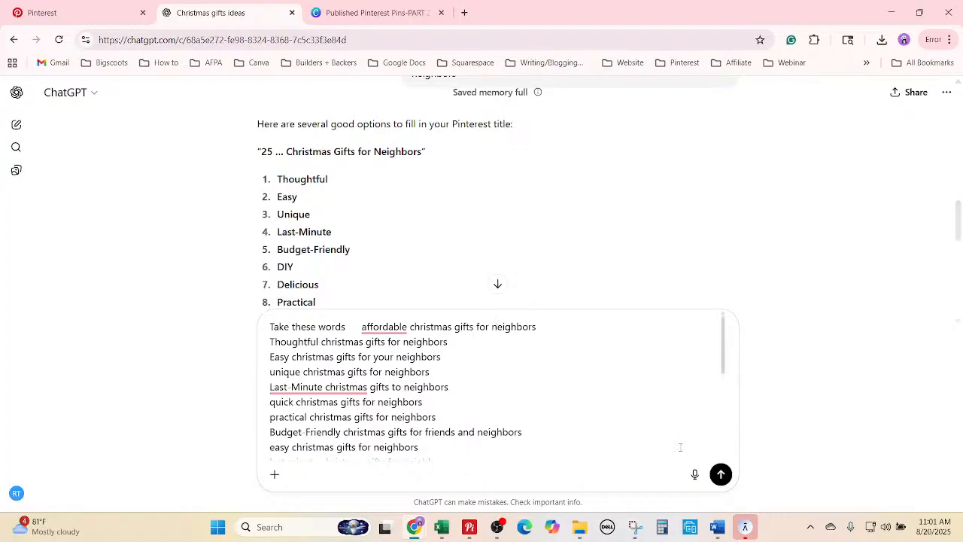
click(713, 472)
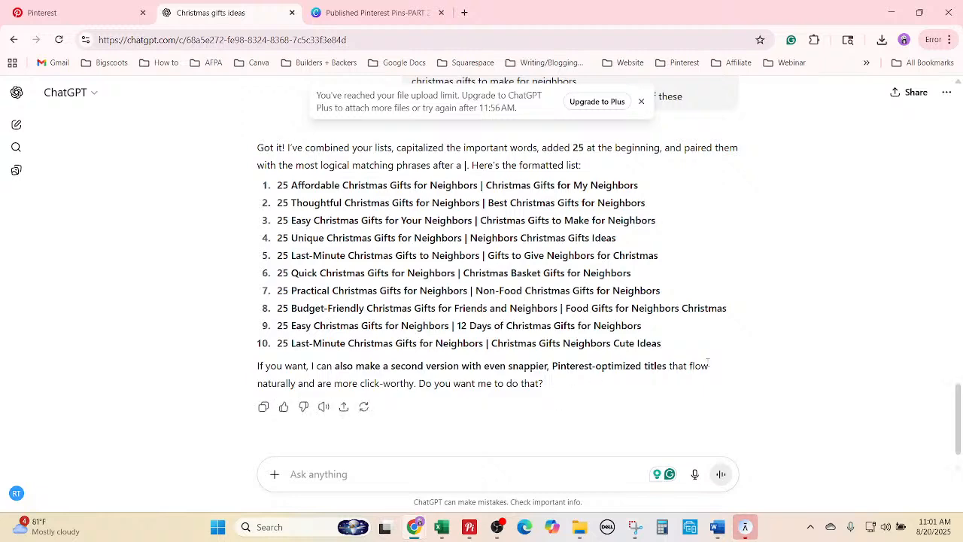
Copy the ten combined pin titles from the ChatGPT reply into the Chat GPT Commands sheet in Excel, starting at cell B30.
drag(707, 354, 275, 186)
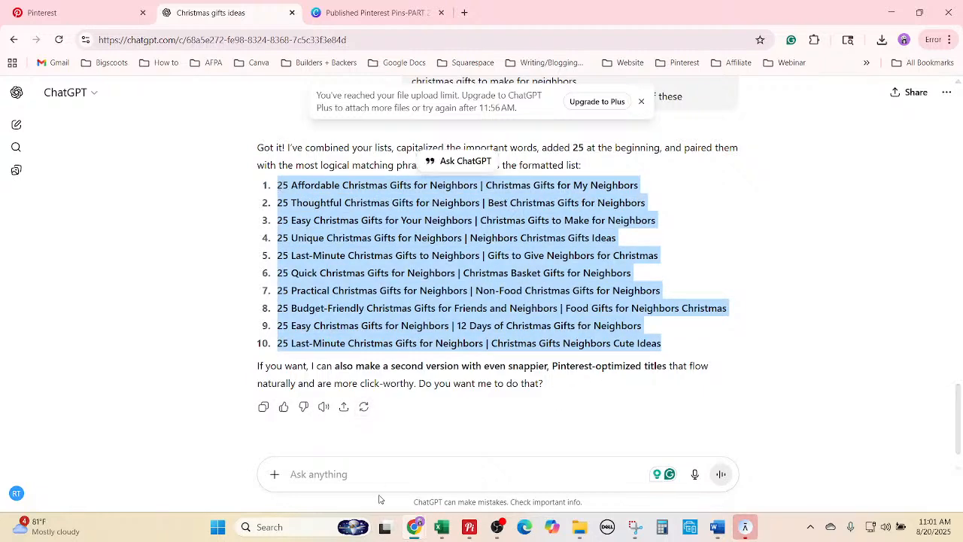
click(439, 527)
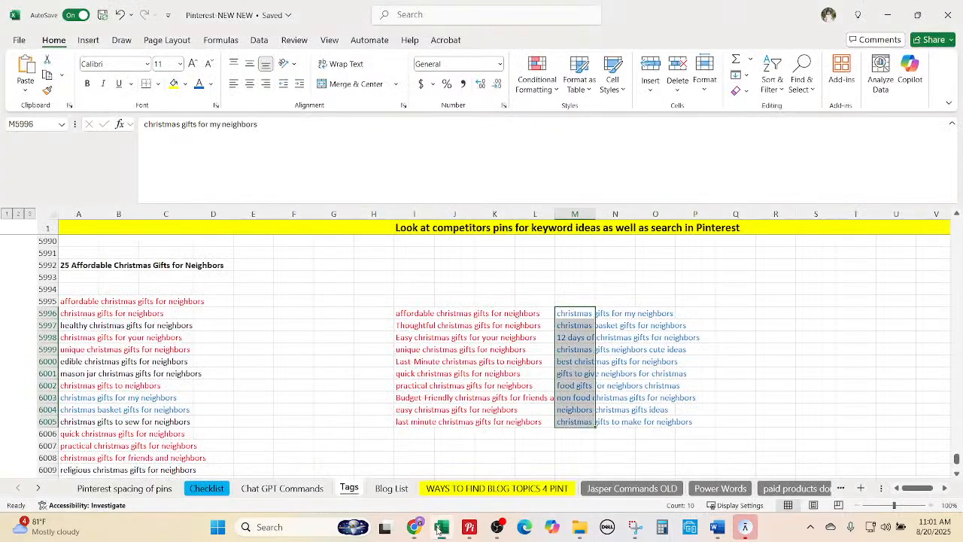
click(316, 494)
scroll(218, 443, down, 6)
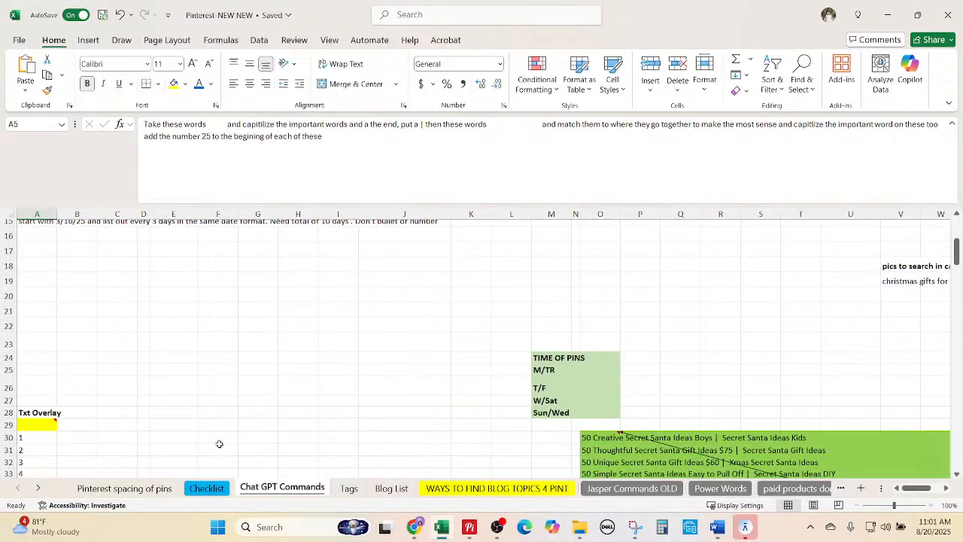
click(78, 363)
right_click(77, 362)
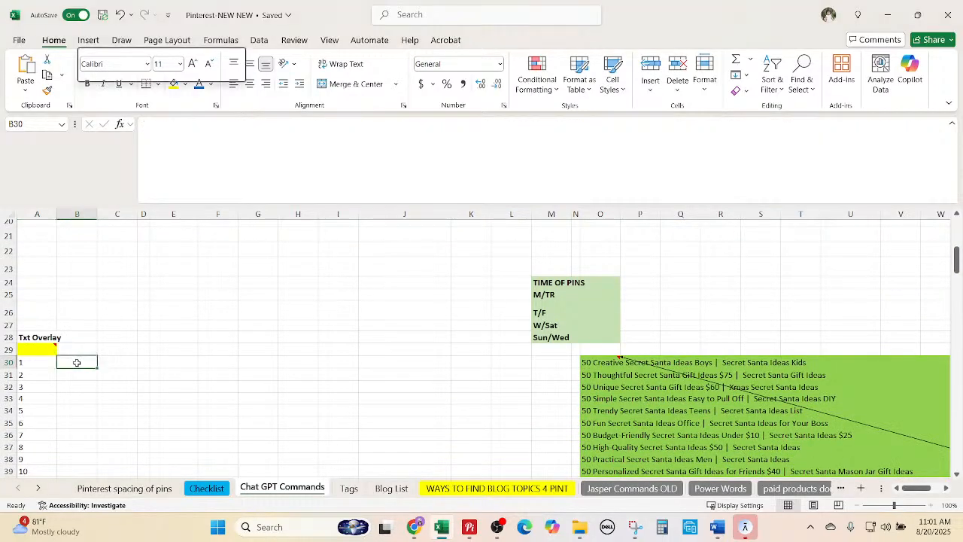
click(126, 179)
Close the gaps below the first title by moving the "25 Thoughtful" title to B31 and the "25 Easy Christmas Gifts for Your Neighbors" title to B32.
scroll(108, 339, down, 2)
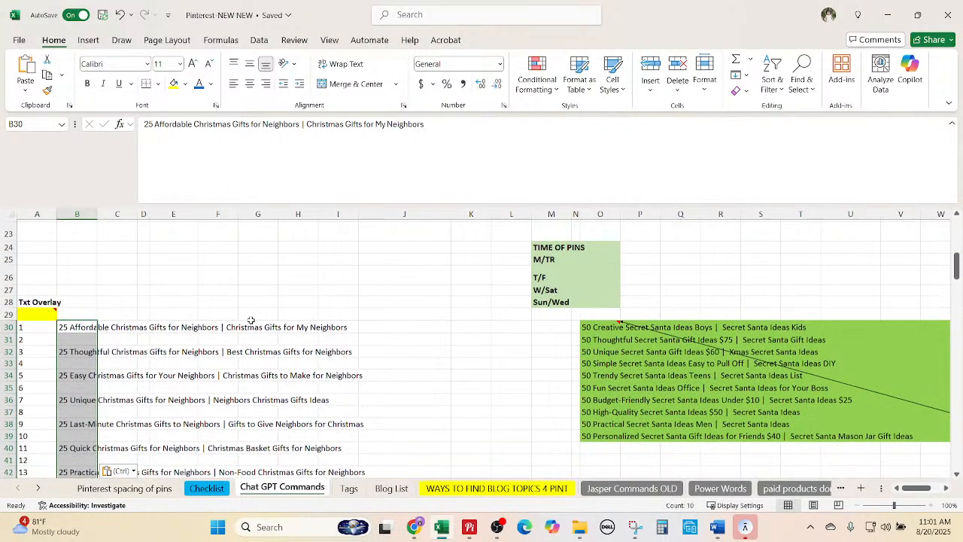
click(79, 310)
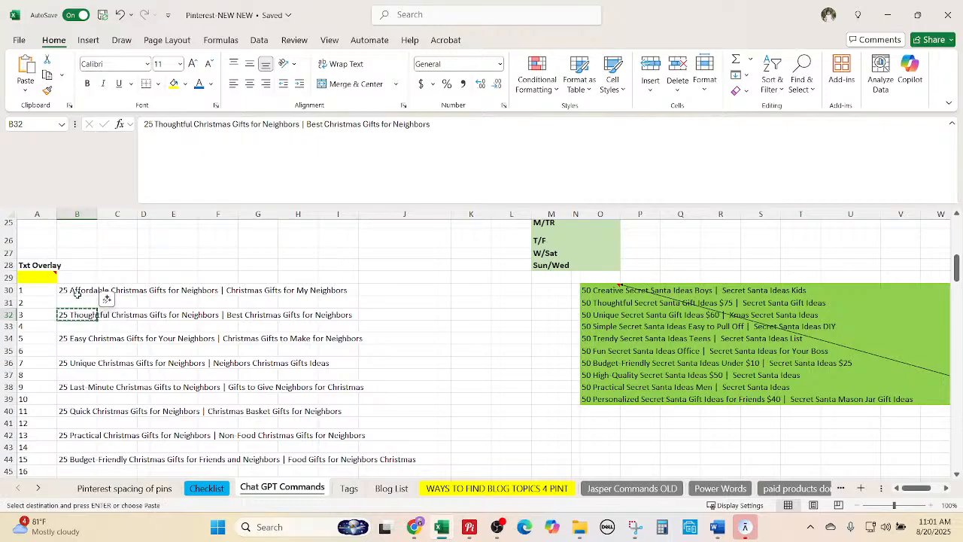
click(75, 291)
click(80, 302)
key(ctrl+c)
key(ctrl+v)
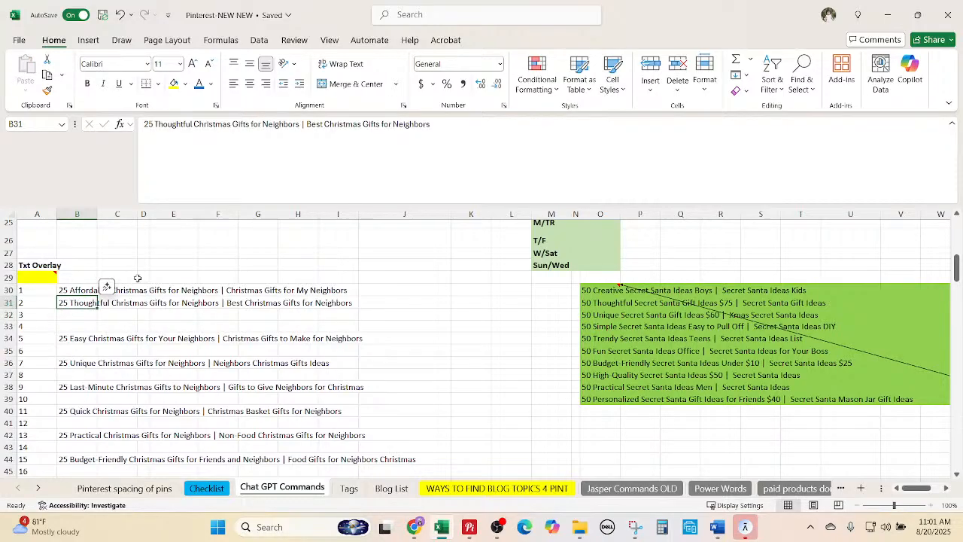
click(71, 338)
key(ctrl+x)
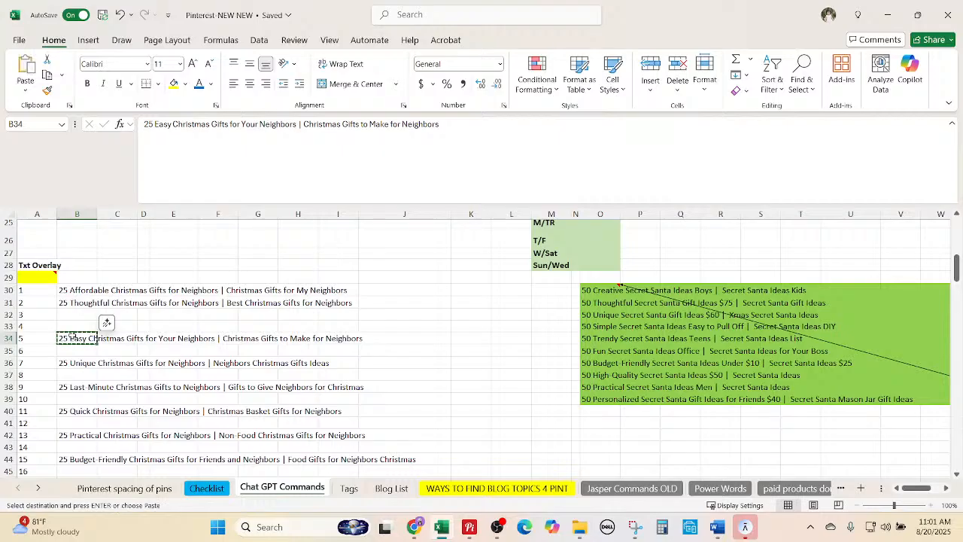
key(Up)
key(Up)
key(ctrl+v)
Move the "25 Unique" title to B33 and the "25 Last-Minute Christmas Gifts to Neighbors" title to B34.
click(75, 362)
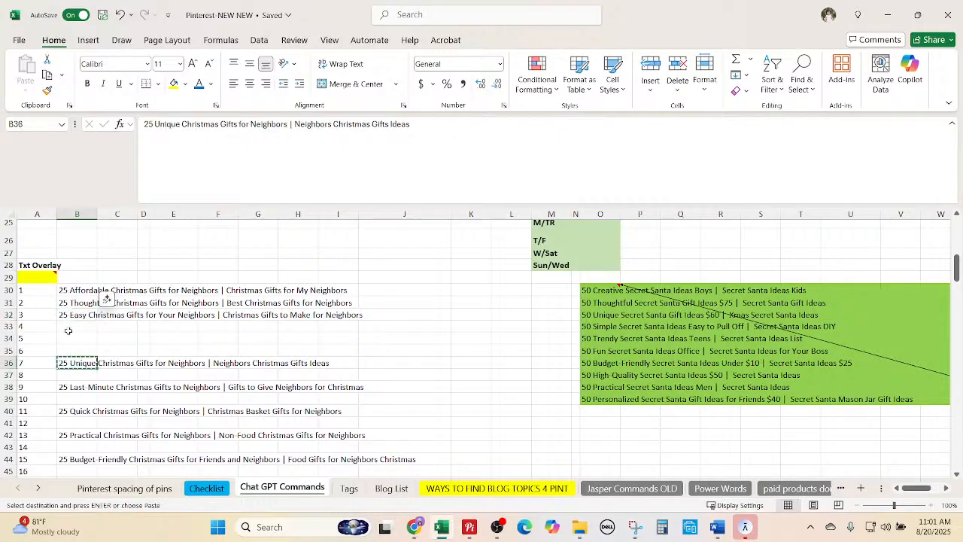
key(ctrl+x)
key(Up)
key(Up)
key(Up)
key(ctrl+v)
click(70, 388)
key(ctrl+x)
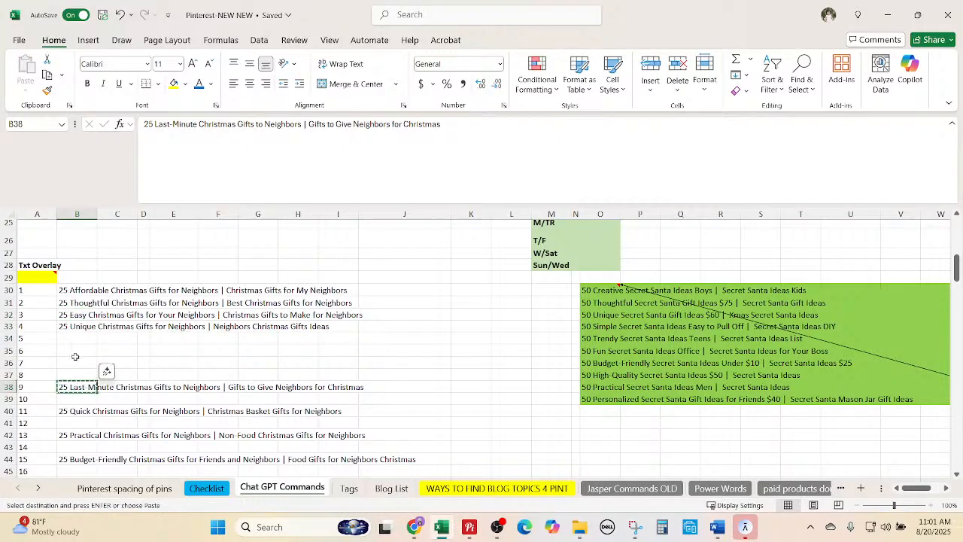
key(Up)
key(Up)
key(Up)
key(Up)
key(ctrl+v)
Move the "25 Quick Christmas Gifts" title to B35 and the "25 Practical Christmas Gifts" title to B36.
click(75, 408)
key(ctrl+x)
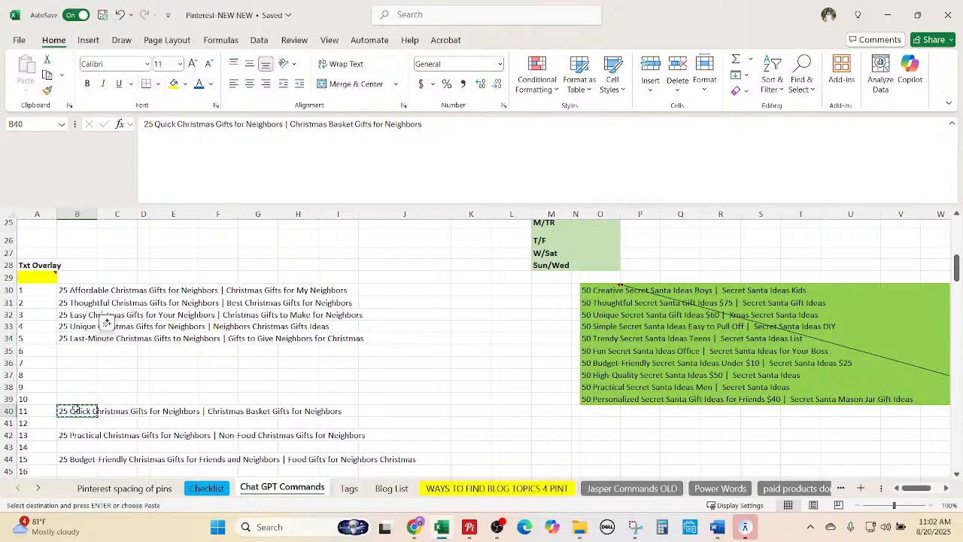
click(81, 350)
key(ctrl+v)
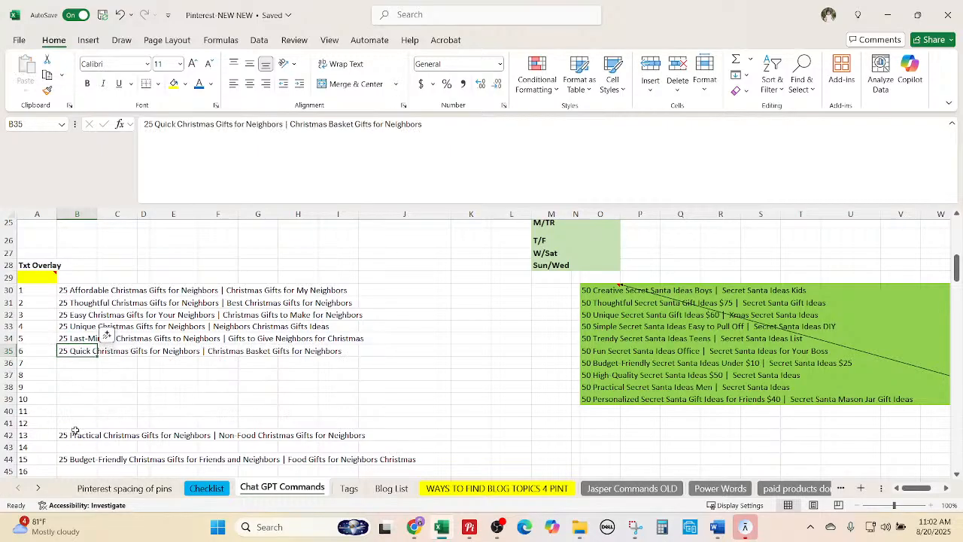
click(75, 433)
key(ctrl+x)
click(77, 362)
key(ctrl+v)
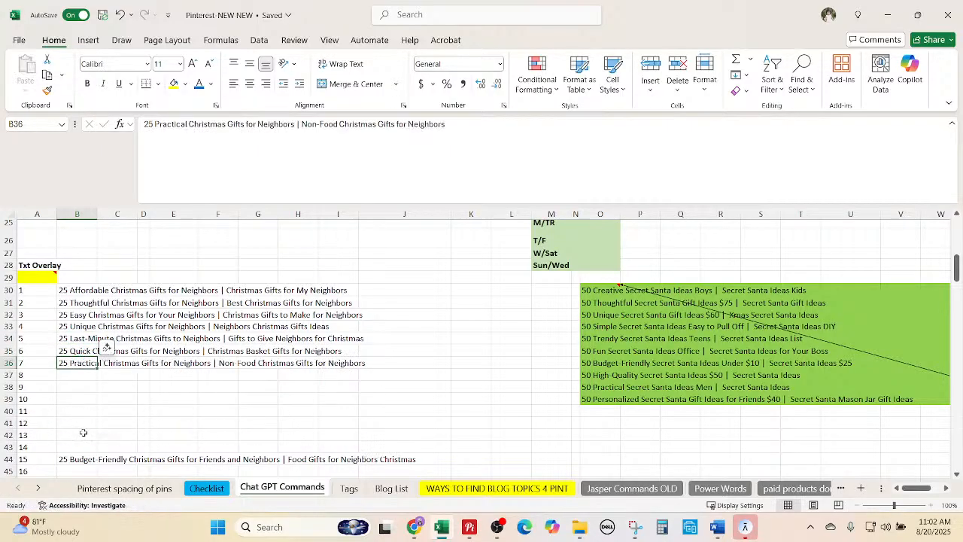
Move the "25 Budget-Friendly" title to B37 and the "25 Easy Christmas Gifts for Neighbors | 12 Days" title to B38.
click(74, 458)
key(ctrl+x)
click(83, 373)
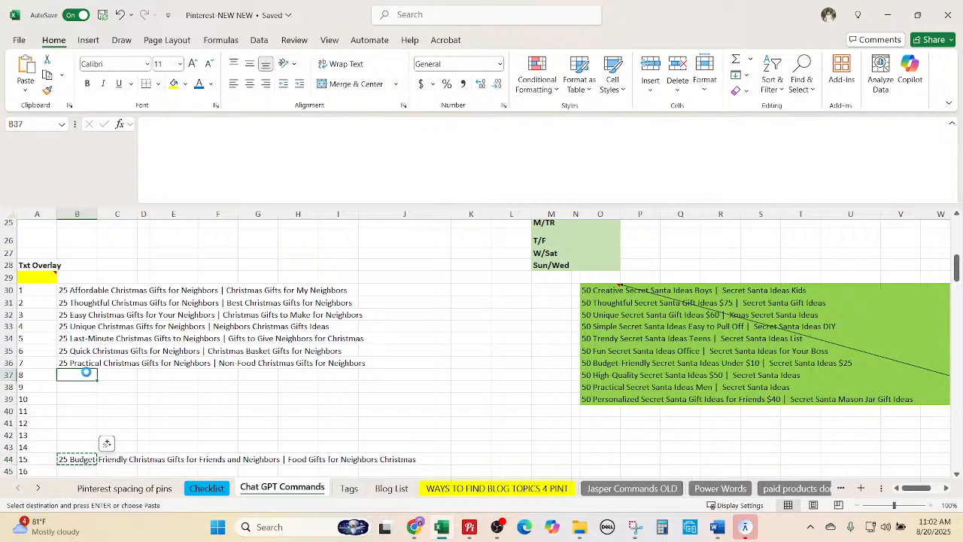
key(ctrl+v)
scroll(117, 391, down, 3)
click(85, 376)
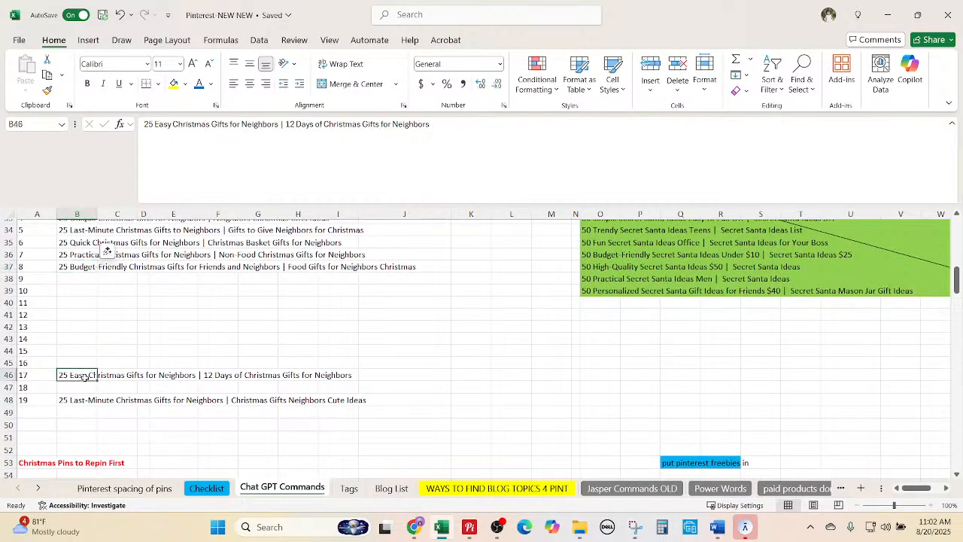
key(ctrl+x)
click(84, 278)
key(ctrl+v)
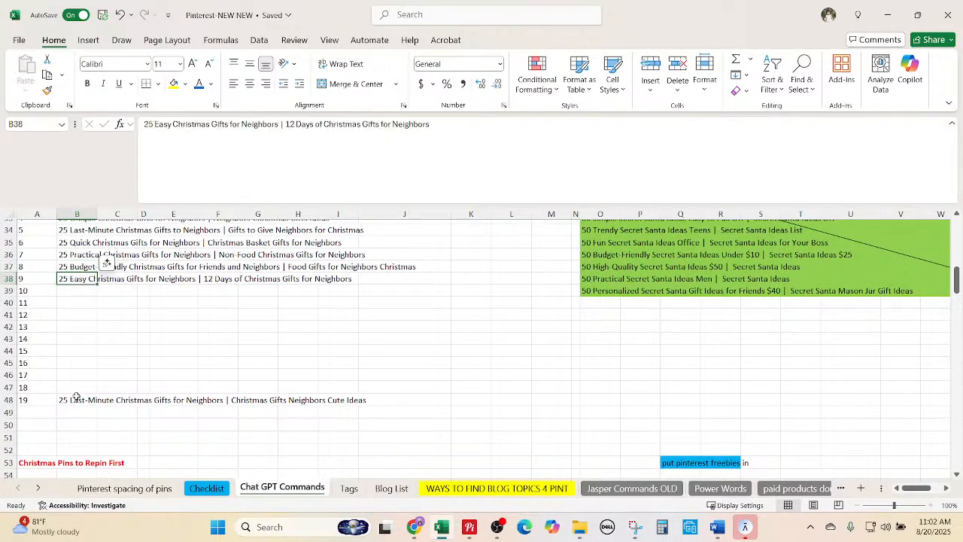
Move the "25 Last-Minute Christmas Gifts for Neighbors | Christmas Gifts Neighbors Cute Ideas" title to B39, completing the list without gaps.
click(76, 398)
key(ctrl+x)
click(80, 292)
key(ctrl+v)
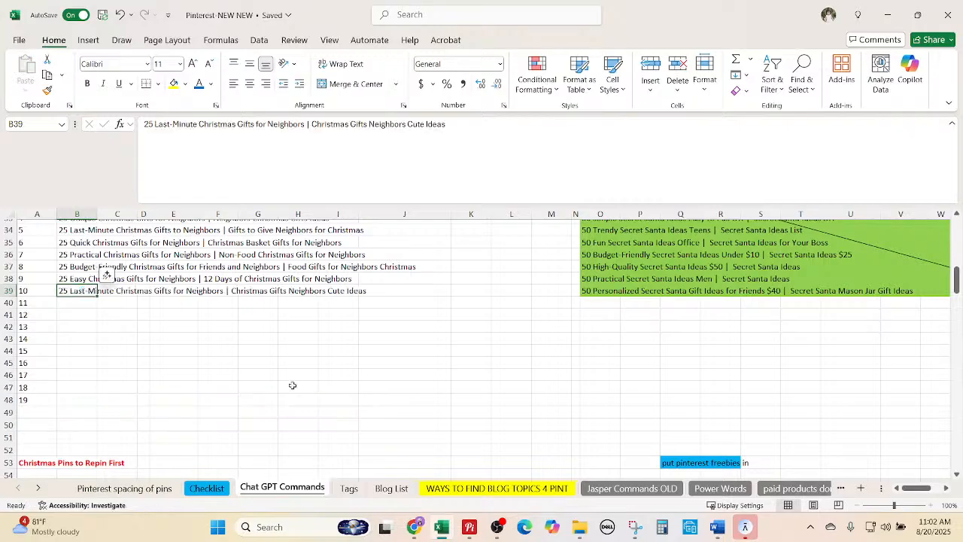
scroll(296, 387, up, 2)
scroll(296, 388, up, 1)
click(293, 387)
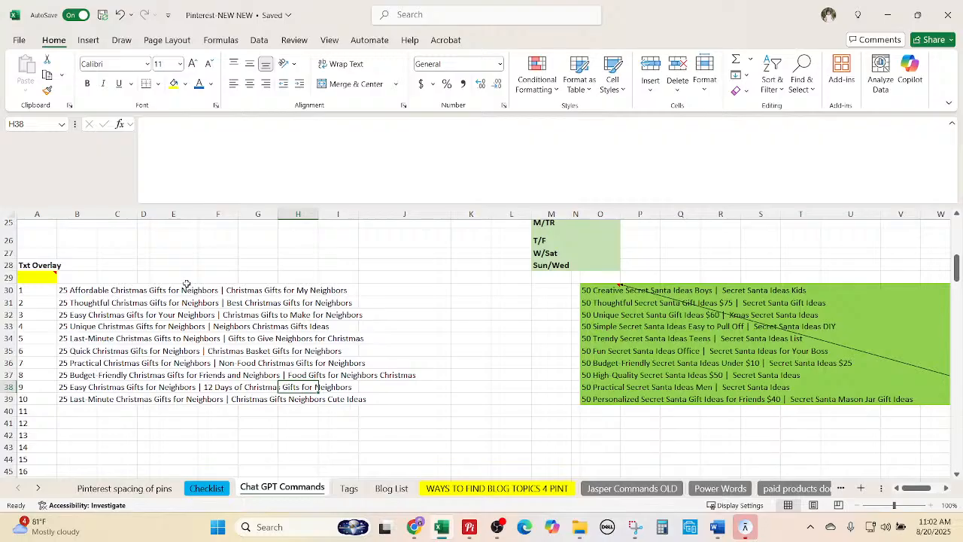
click(395, 361)
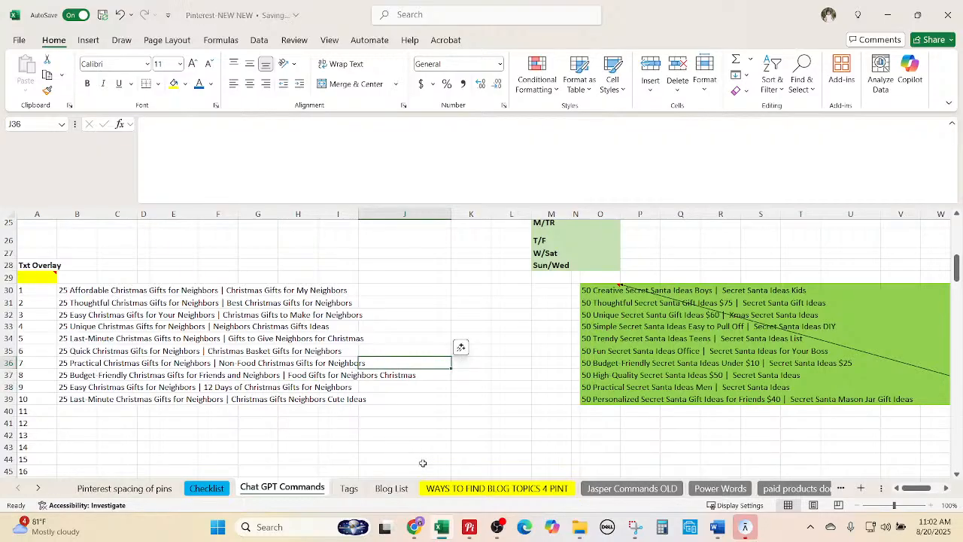
Switch to the Canva folder of published Pinterest pins and make a copy of the "70 Affordable Family Christmas Gifts" design.
mouse_move(414, 526)
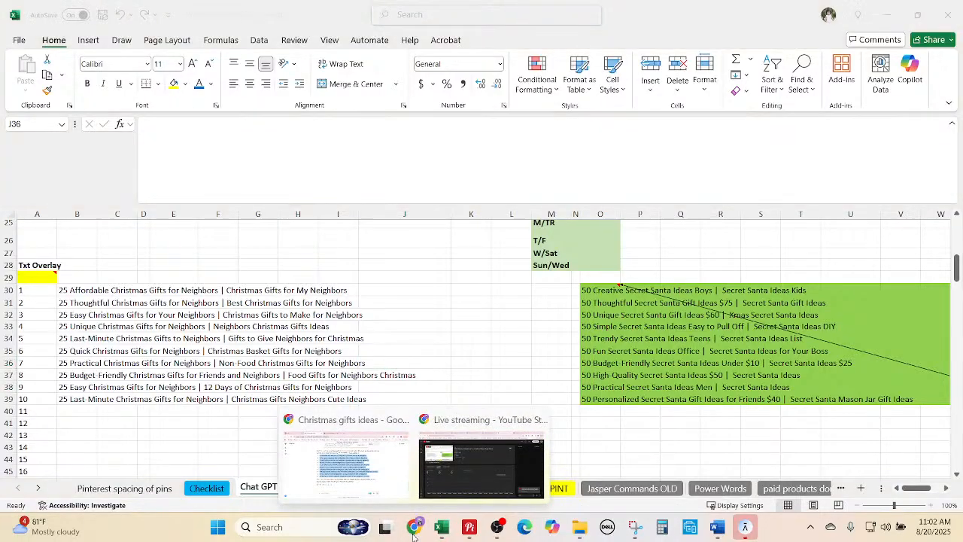
click(341, 475)
click(376, 13)
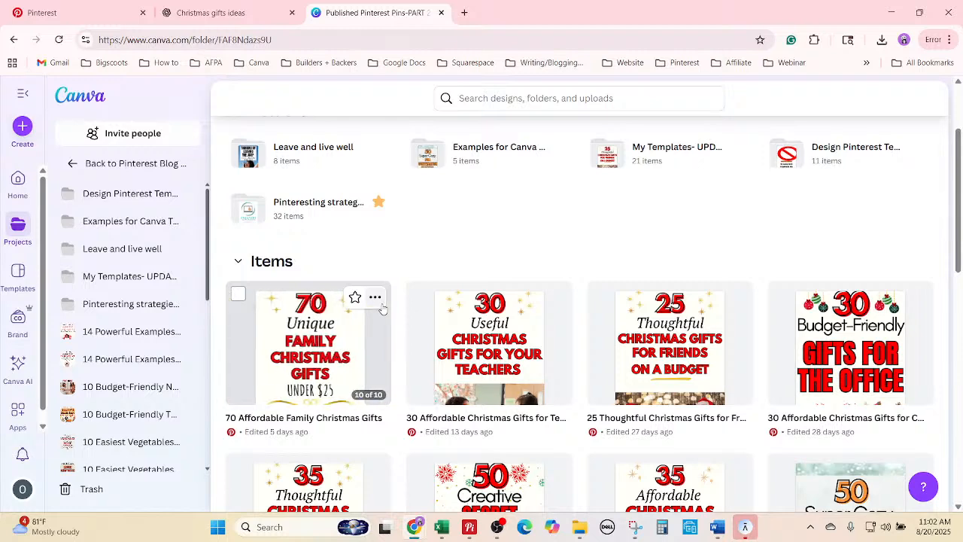
scroll(527, 278, down, 1)
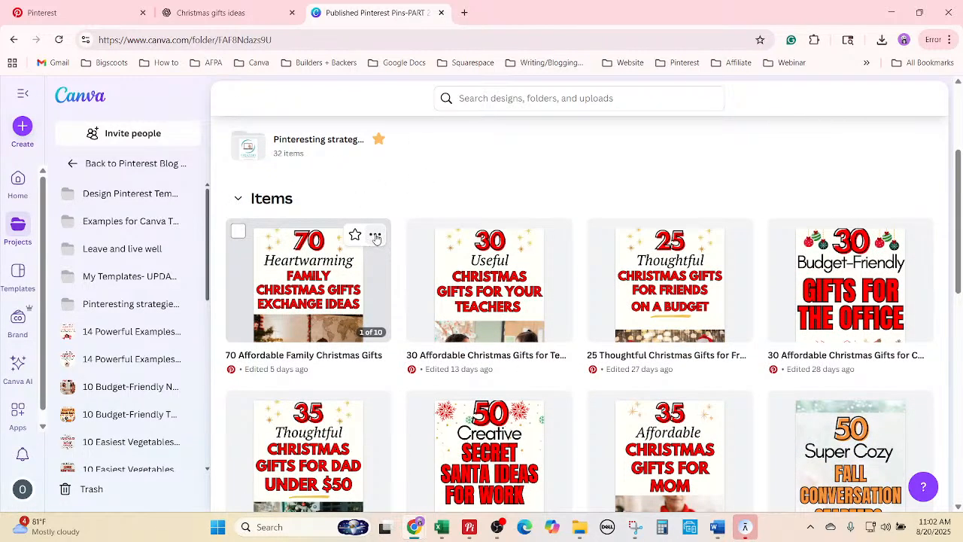
click(376, 235)
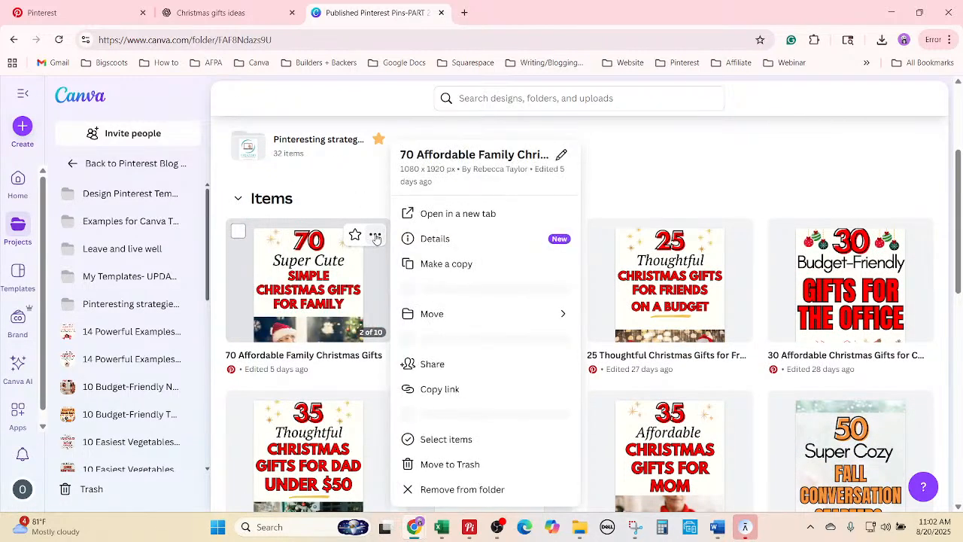
click(435, 264)
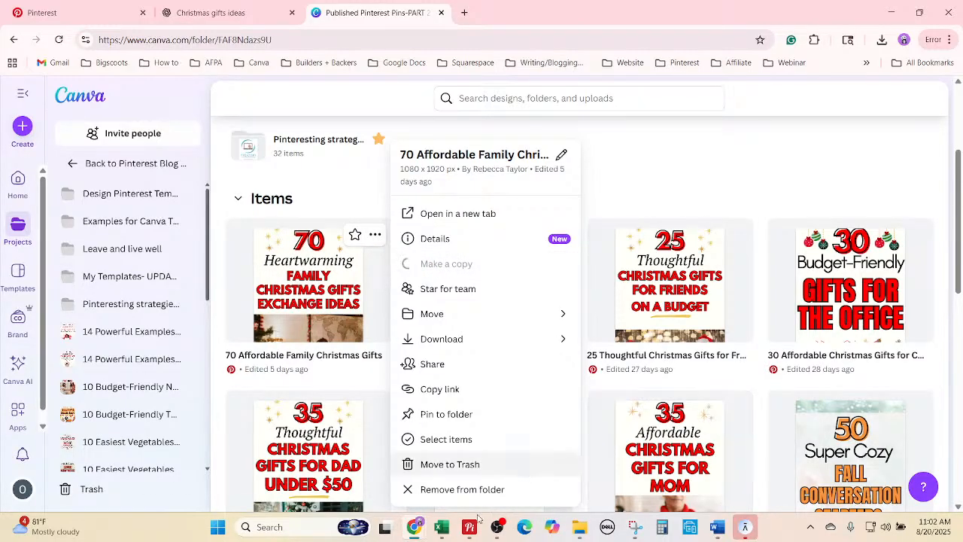
Switch to Excel and copy the title "25 Affordable Christmas Gifts for Neighbors" from cell A5992 of the Tags sheet.
click(451, 523)
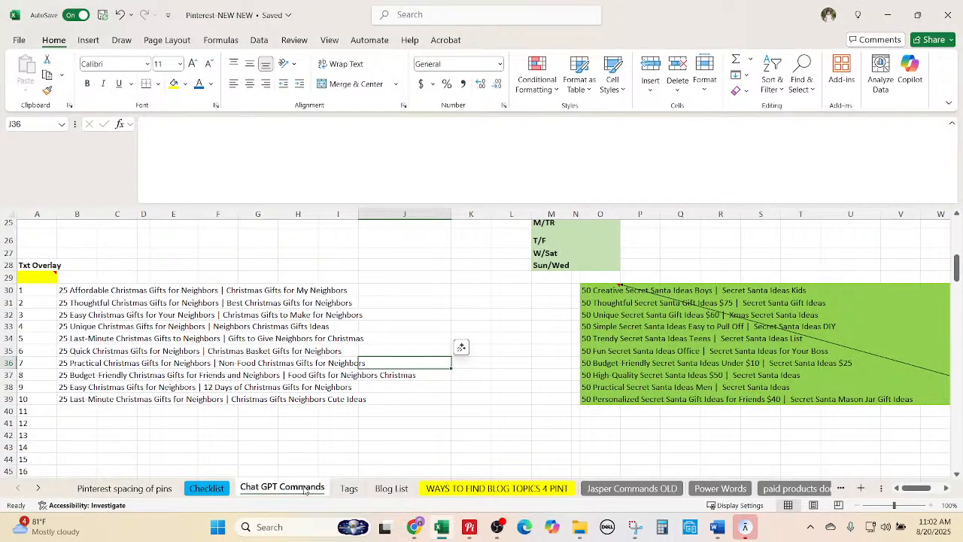
click(361, 489)
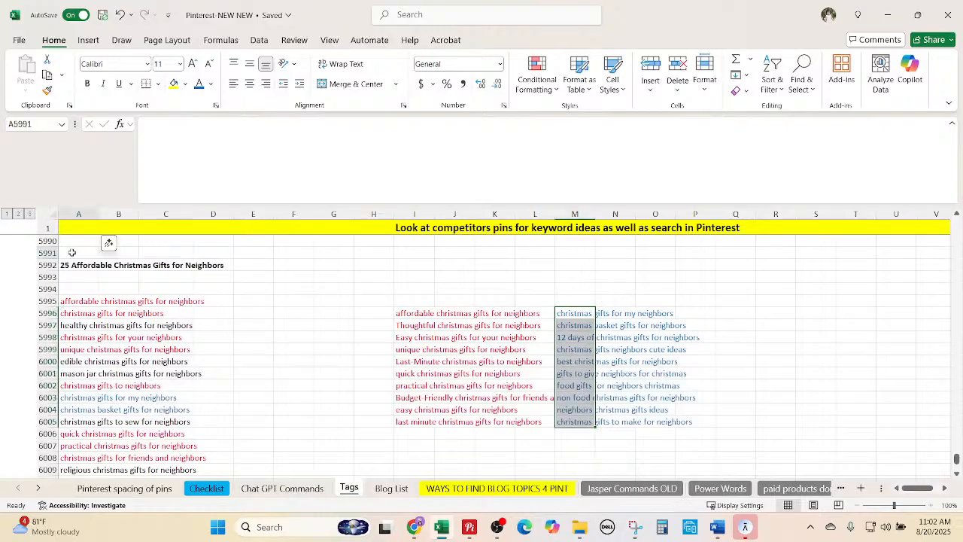
click(72, 269)
drag(300, 124, 155, 125)
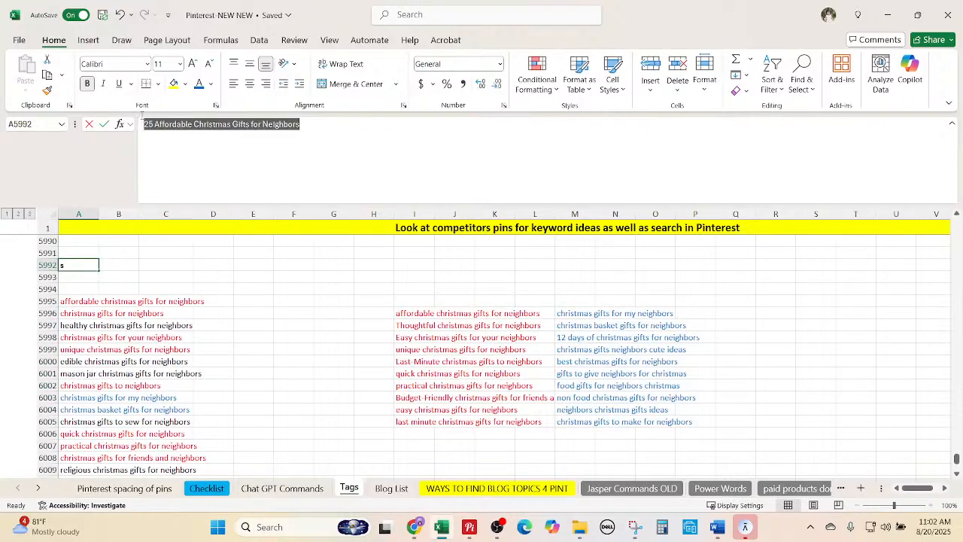
Return to the Canva folder, rename the copied design "25 Affordable Christmas Gifts for Neighbors" and open it for editing.
mouse_move(416, 530)
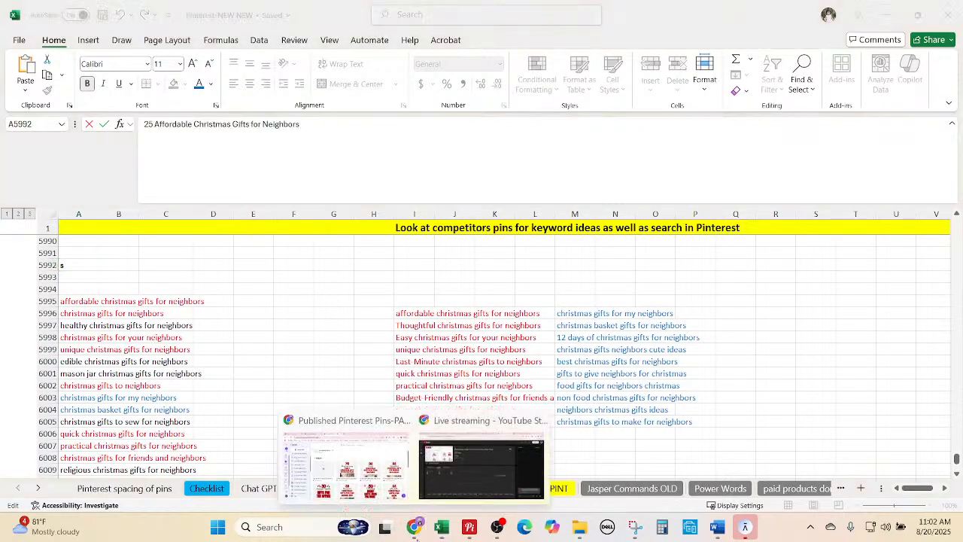
click(342, 459)
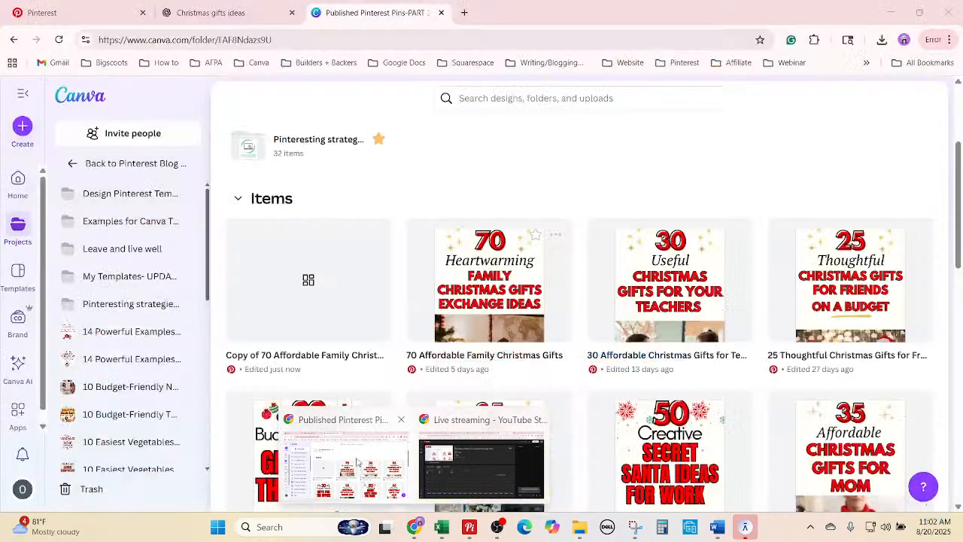
click(283, 355)
key(ctrl+v)
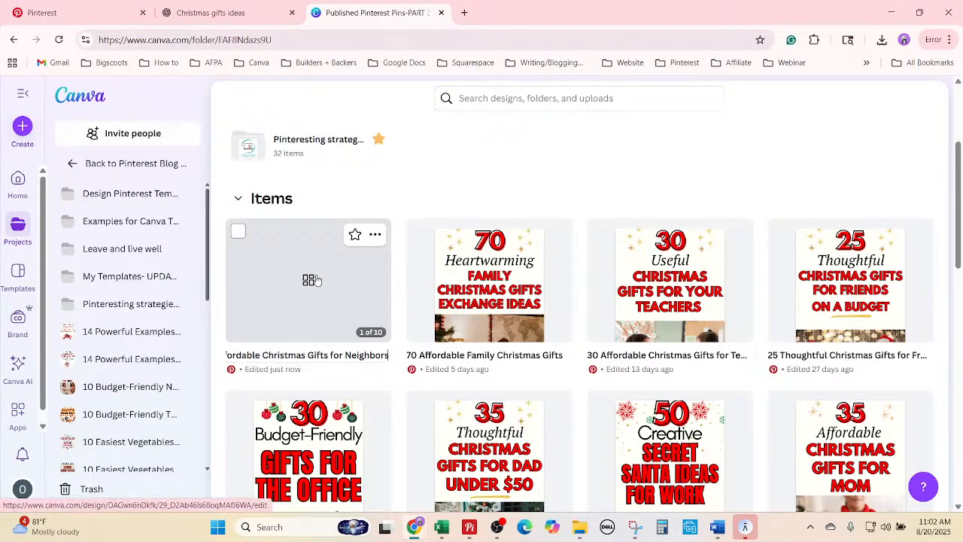
click(311, 280)
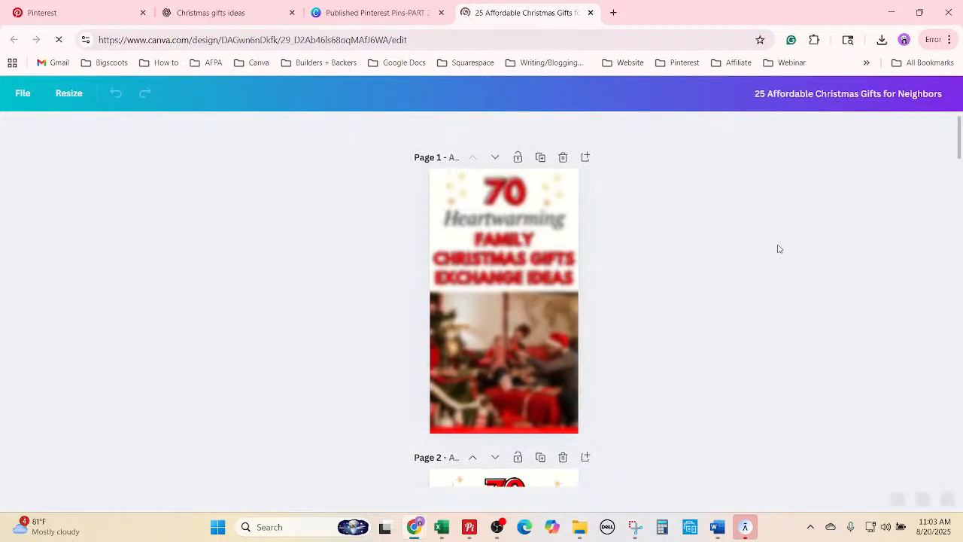
click(376, 11)
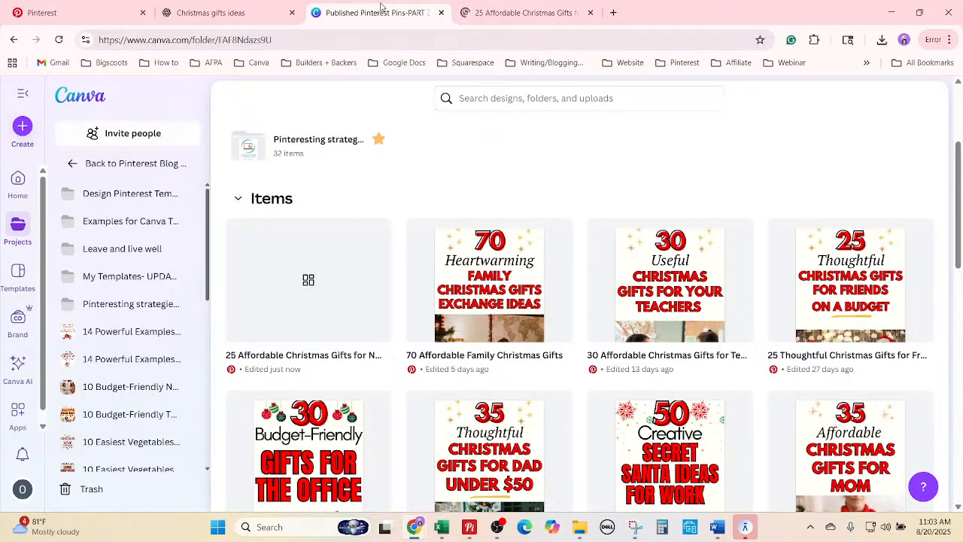
scroll(480, 275, down, 1)
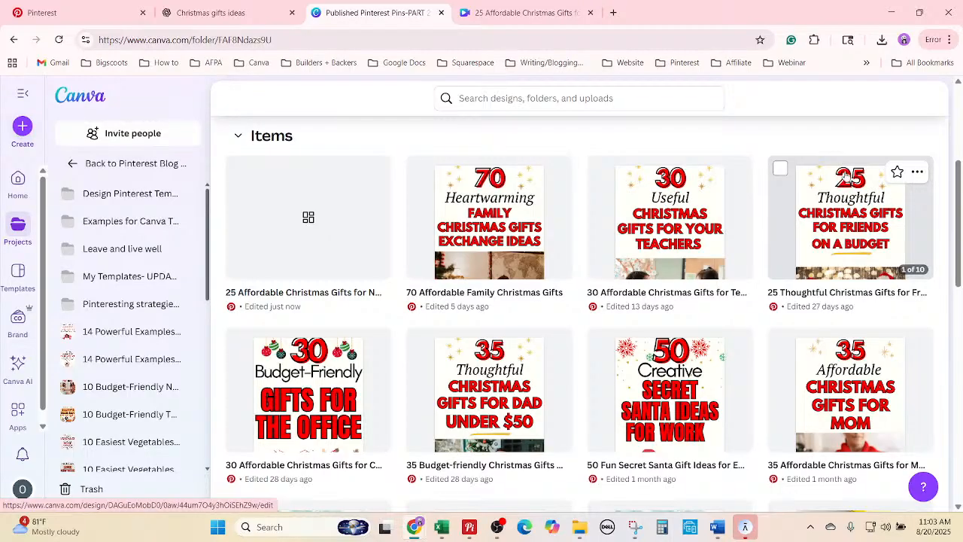
click(523, 12)
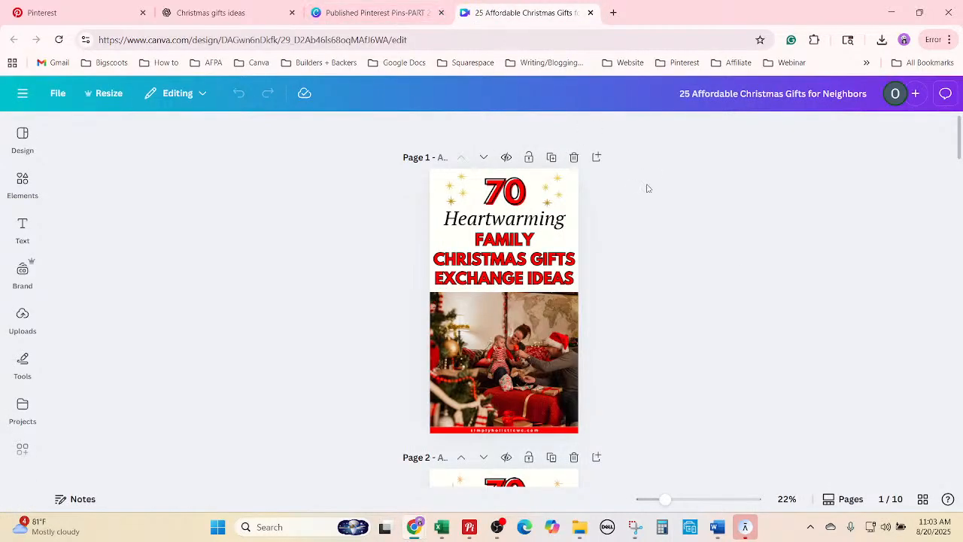
Find every "70" in the design and replace all occurrences with "25".
key(ctrl+f)
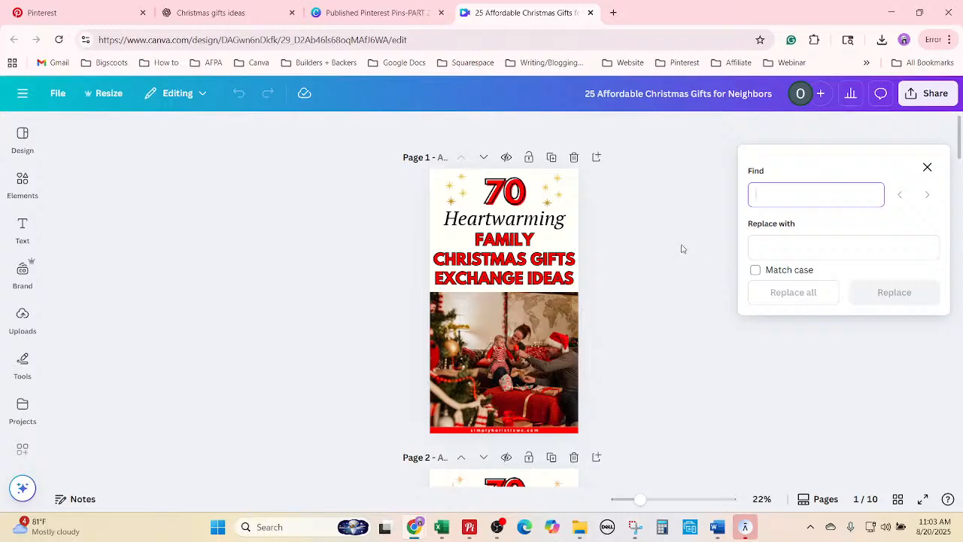
text(70)
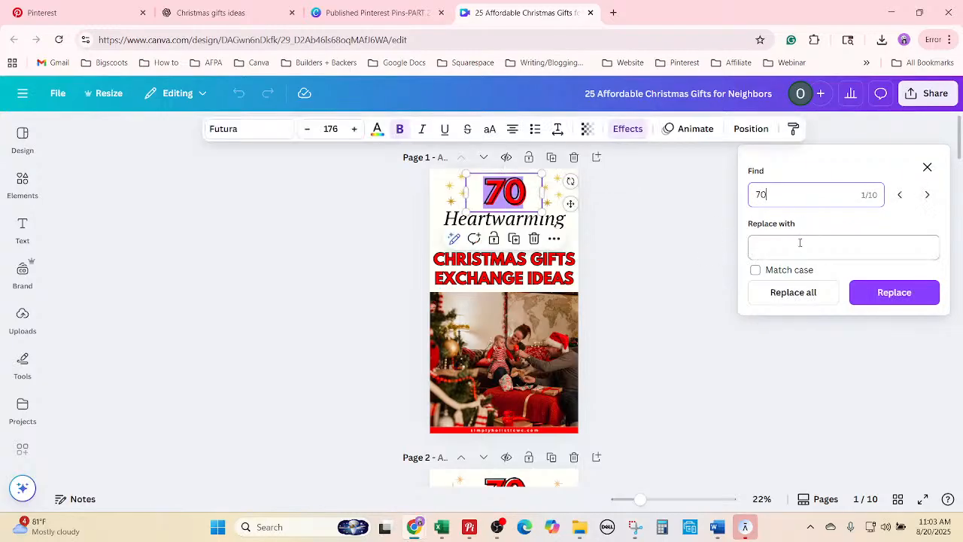
click(799, 246)
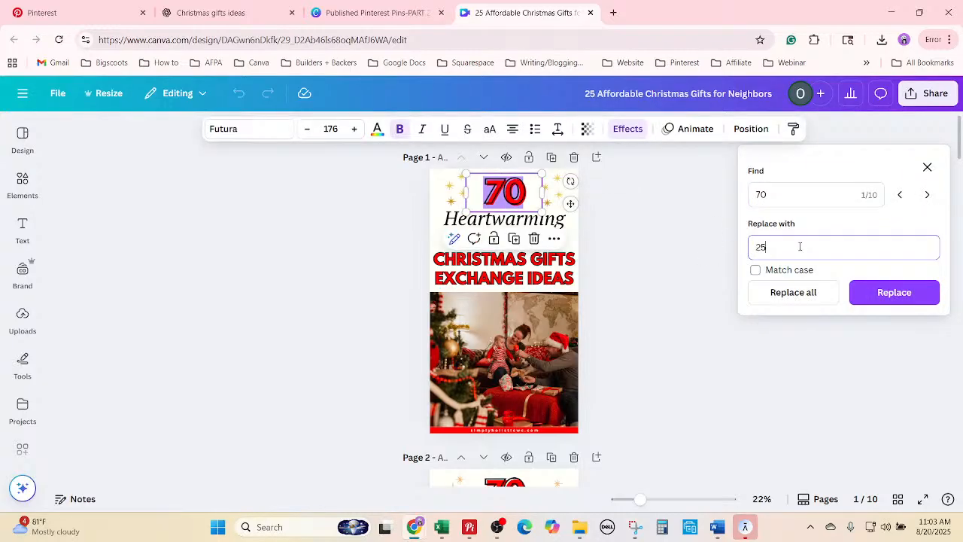
text(25)
click(815, 300)
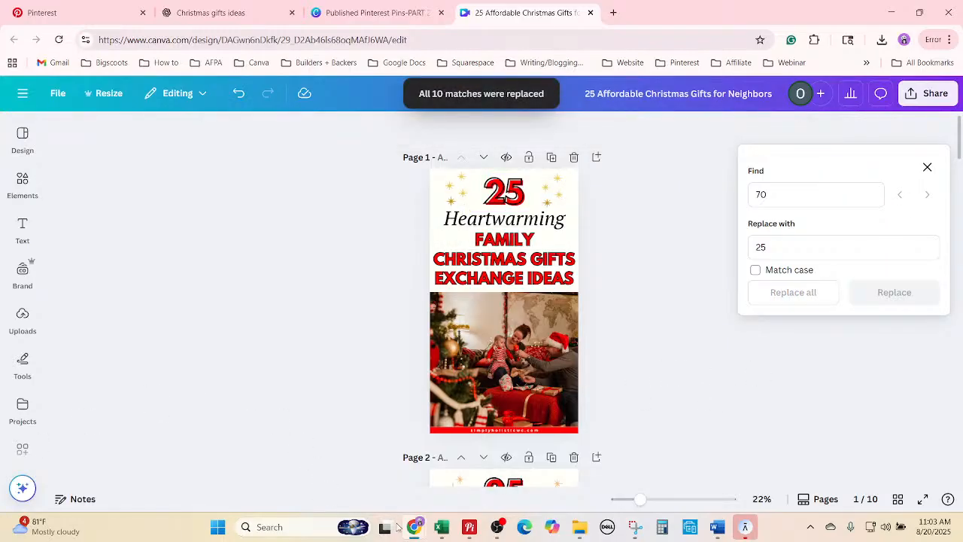
Switch to Excel's Chat GPT Commands sheet with the pin titles and move its window off the Canva design.
click(439, 536)
click(213, 325)
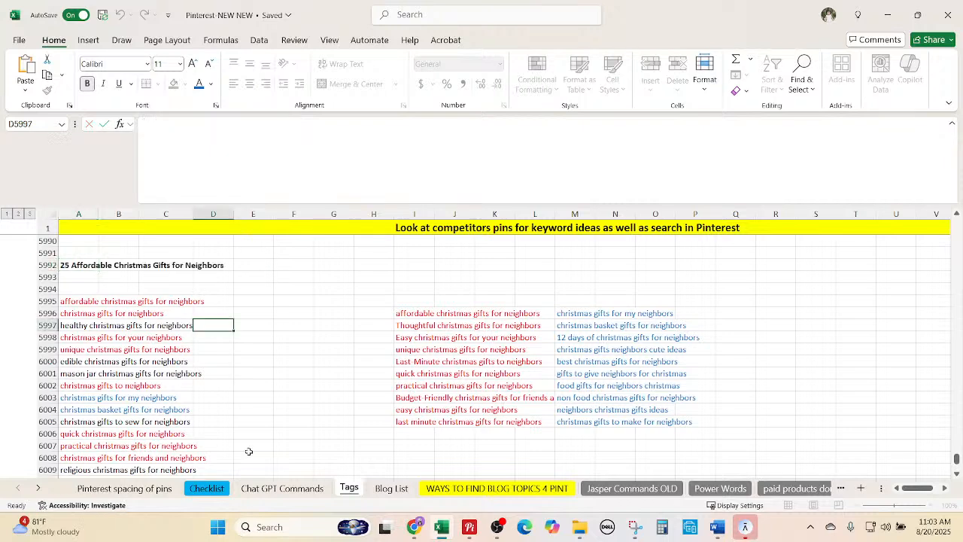
click(278, 488)
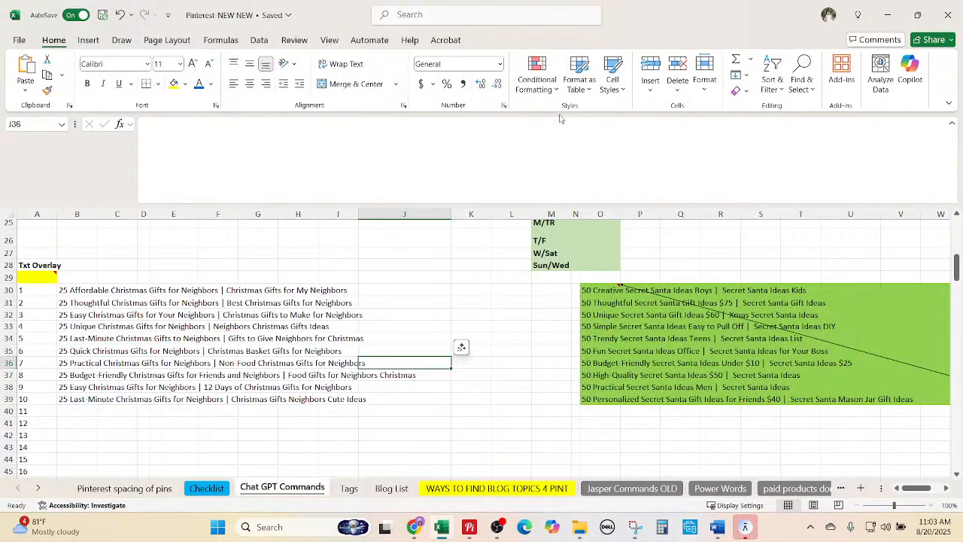
click(442, 291)
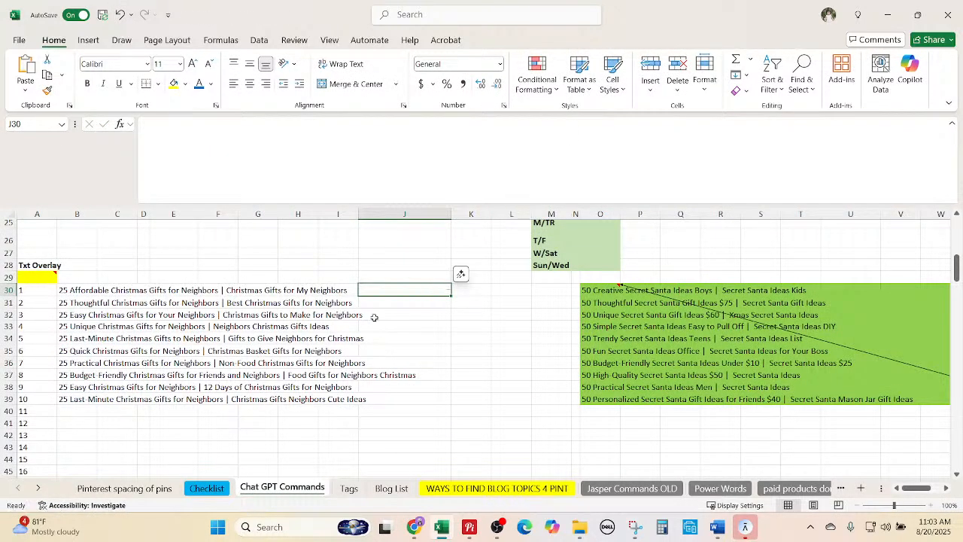
drag(673, 28, 0, 86)
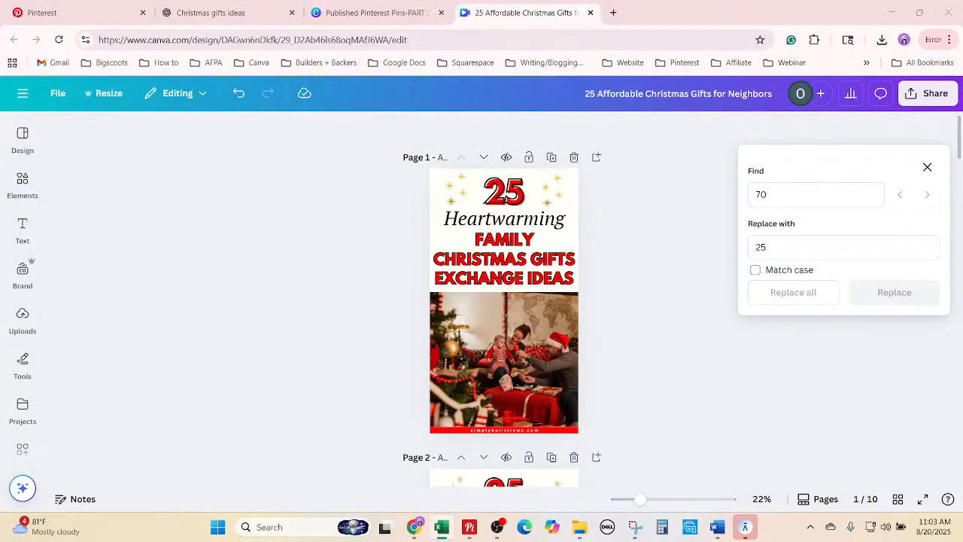
Close the find-and-replace box and change the word "Heartwarming" on page 1 to "Affordable".
click(925, 168)
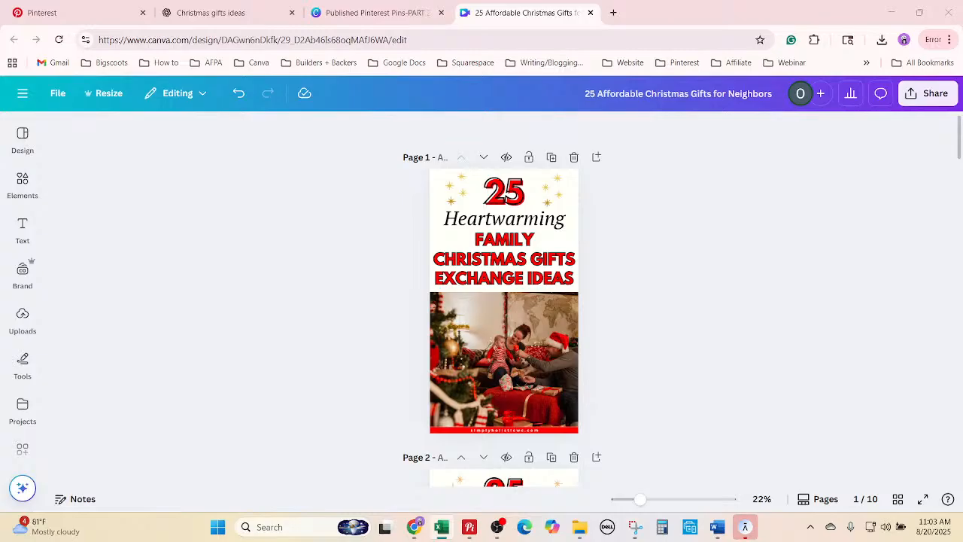
click(499, 224)
right_click(499, 225)
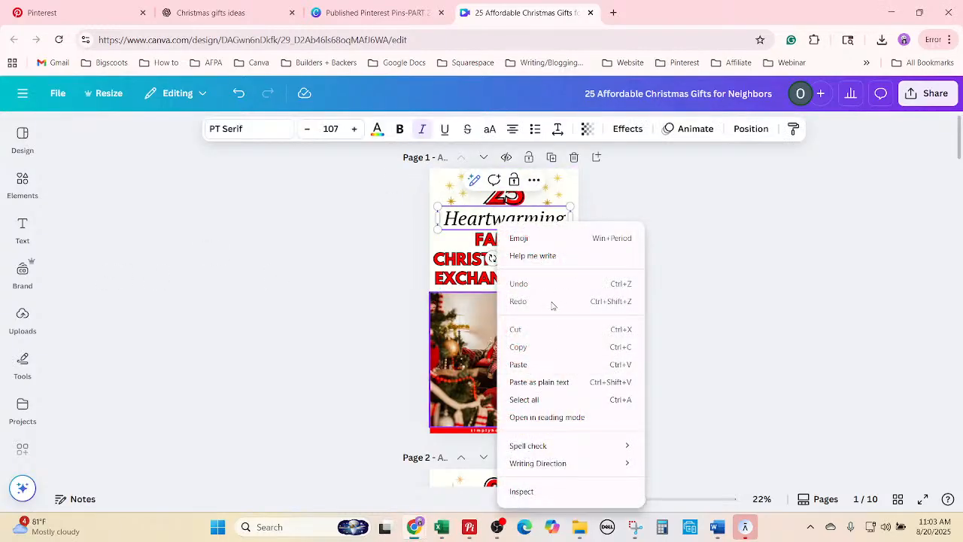
click(550, 398)
text(Affordable)
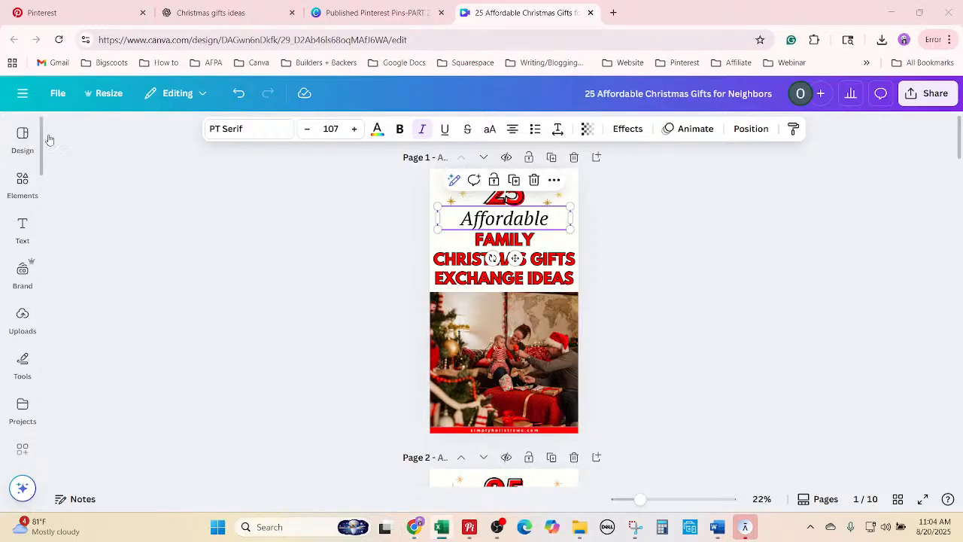
Replace the red heading text on page 1 with "CHRISTMAS GIFTS FOR NEIGHBORS".
click(566, 271)
click(567, 272)
click(498, 273)
right_click(496, 272)
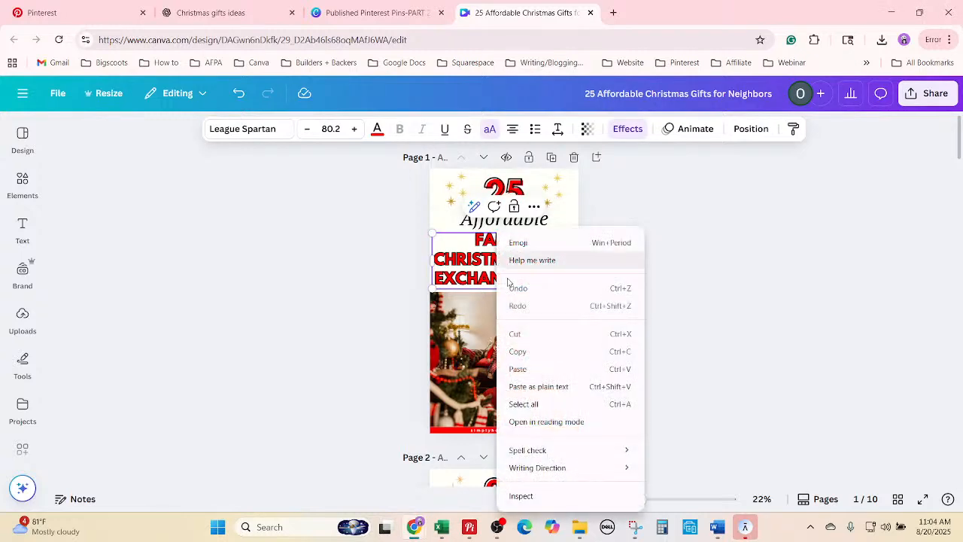
click(542, 404)
text(CHRISTMAS GIFTS FOR NEIGHBORS.)
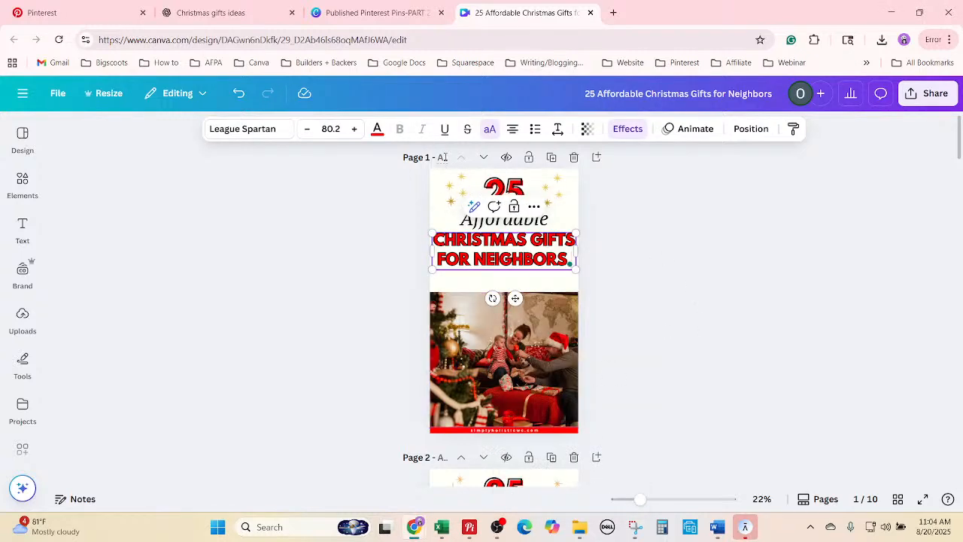
Enlarge the red heading on page 1 to size 87.2 and lower the photo's upper edge to make room for it.
click(356, 131)
click(356, 130)
click(355, 130)
click(355, 131)
click(356, 130)
click(356, 130)
click(355, 130)
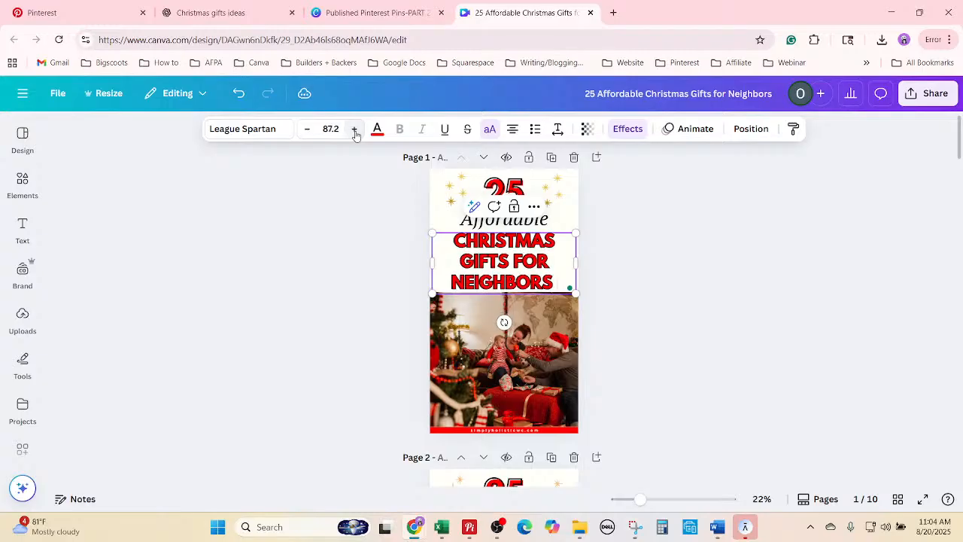
click(548, 321)
drag(505, 293, 505, 301)
Increase the "CHRISTMAS GIFTS FOR NEIGHBORS" heading on page 1 to font size 99.2.
click(542, 248)
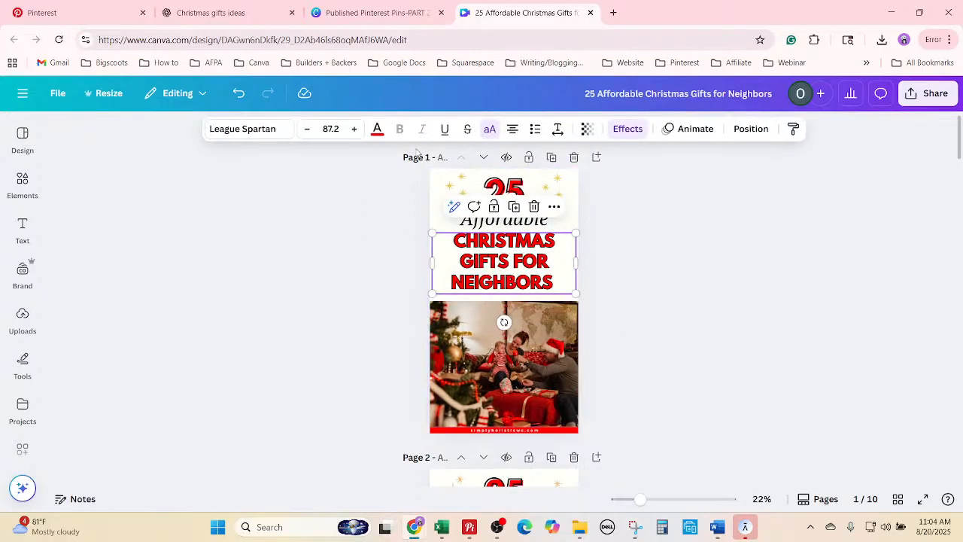
click(354, 129)
click(355, 129)
click(359, 133)
click(360, 134)
click(360, 133)
click(353, 129)
click(353, 129)
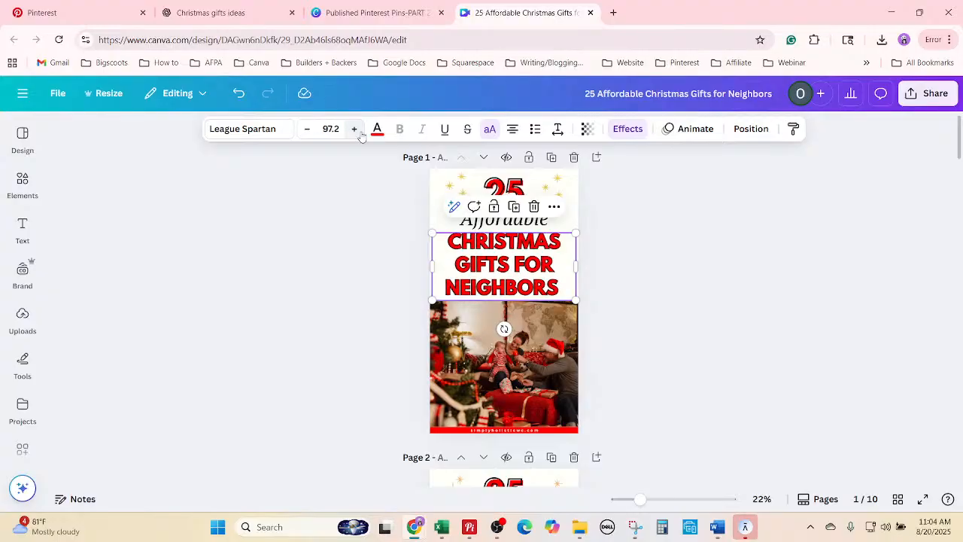
click(354, 128)
click(354, 129)
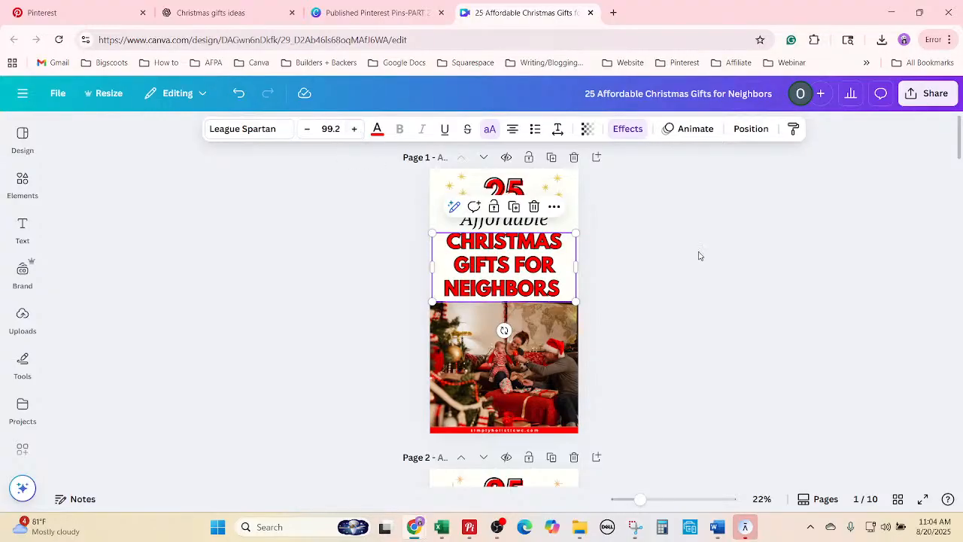
click(725, 274)
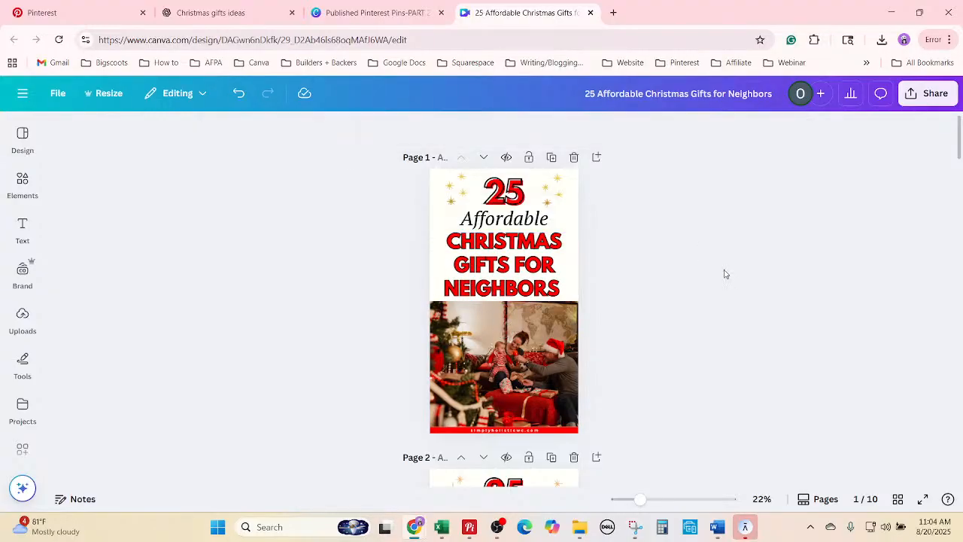
Increase the word "Affordable" on page 1 to font size 124.
click(464, 218)
click(353, 128)
click(354, 129)
click(354, 129)
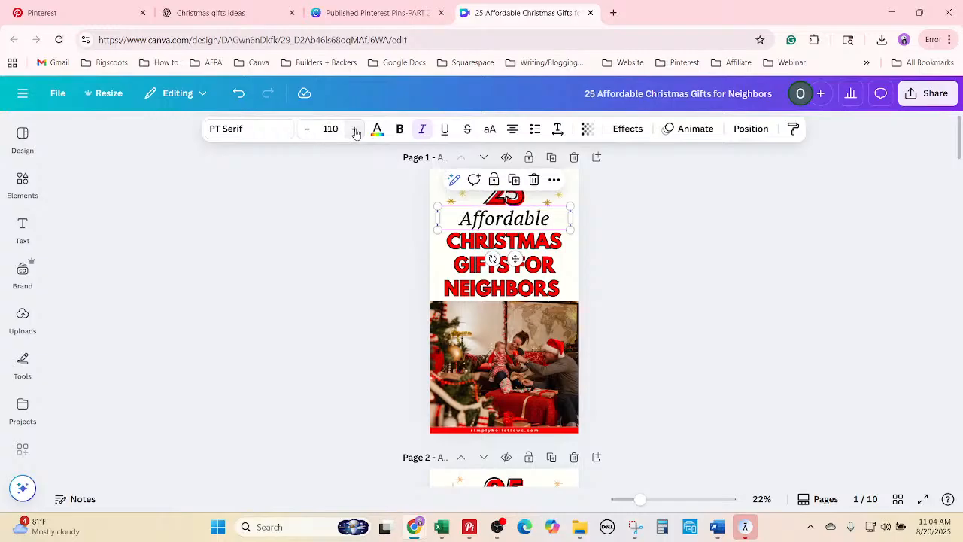
click(353, 129)
click(353, 129)
click(354, 129)
click(353, 128)
click(353, 129)
click(355, 129)
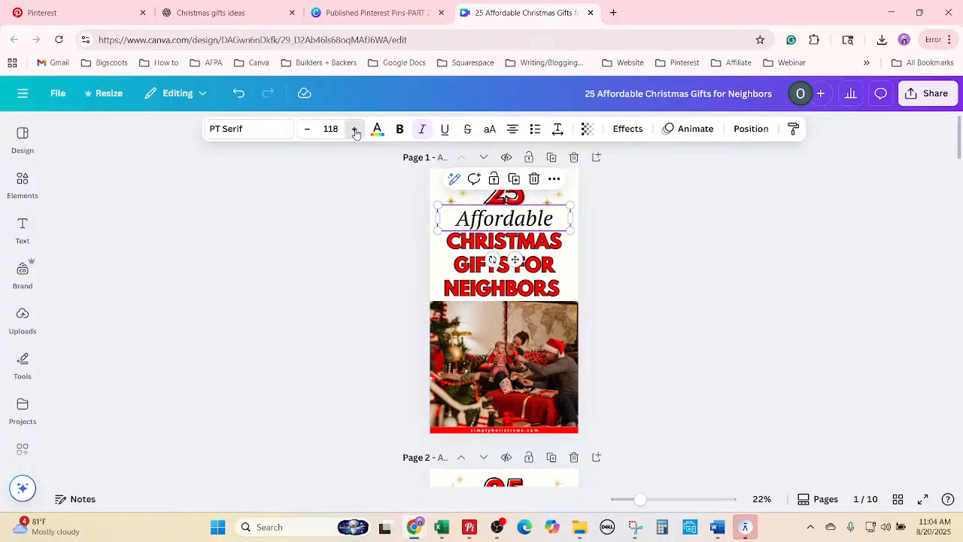
click(354, 129)
click(355, 129)
click(354, 128)
click(355, 129)
click(354, 129)
click(354, 128)
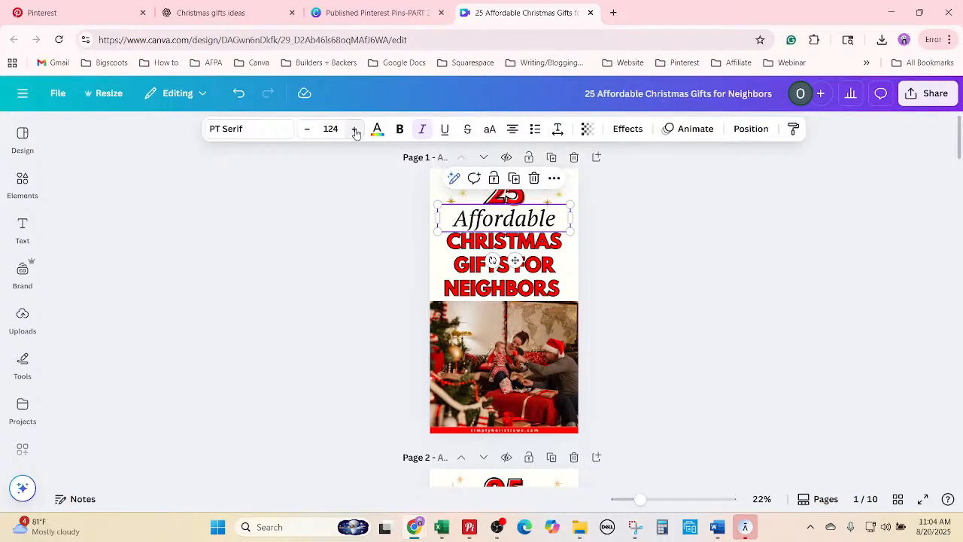
click(821, 404)
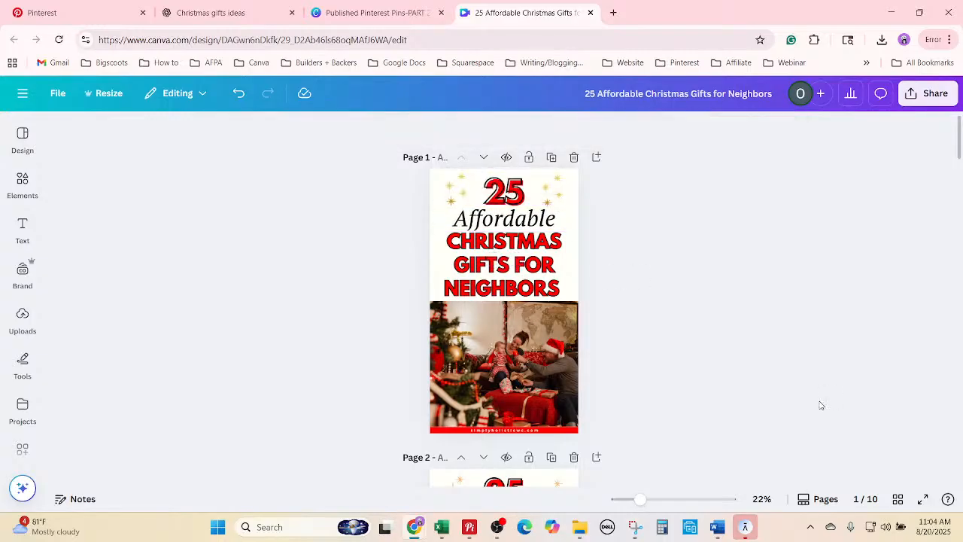
Search the design elements for "christmas gifts for neigbirs".
click(22, 184)
click(166, 130)
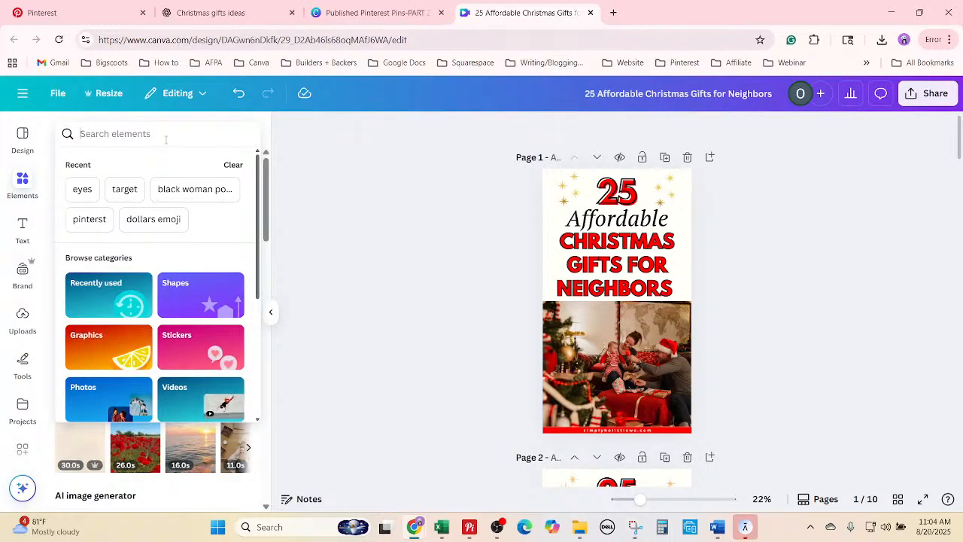
text(christmas gifts for ne)
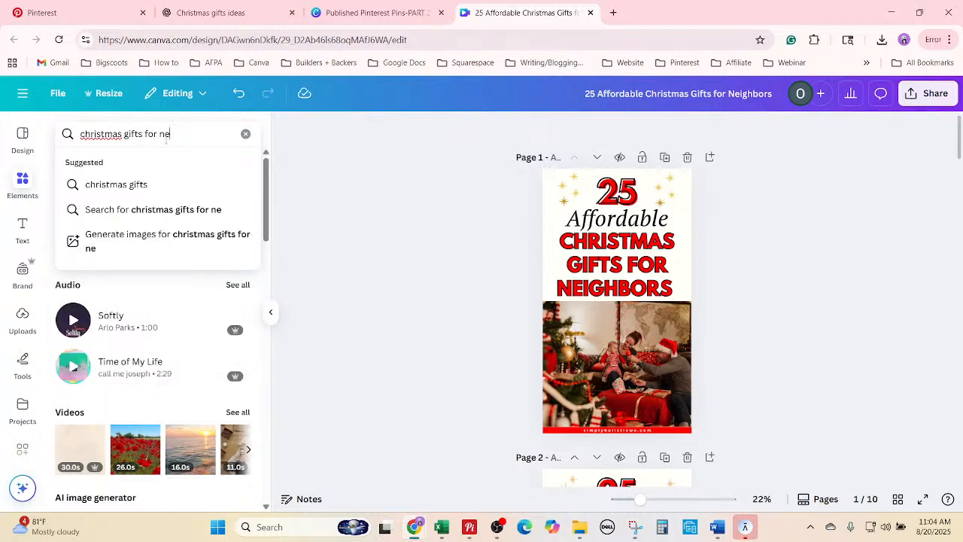
text(igbirs)
key(Return)
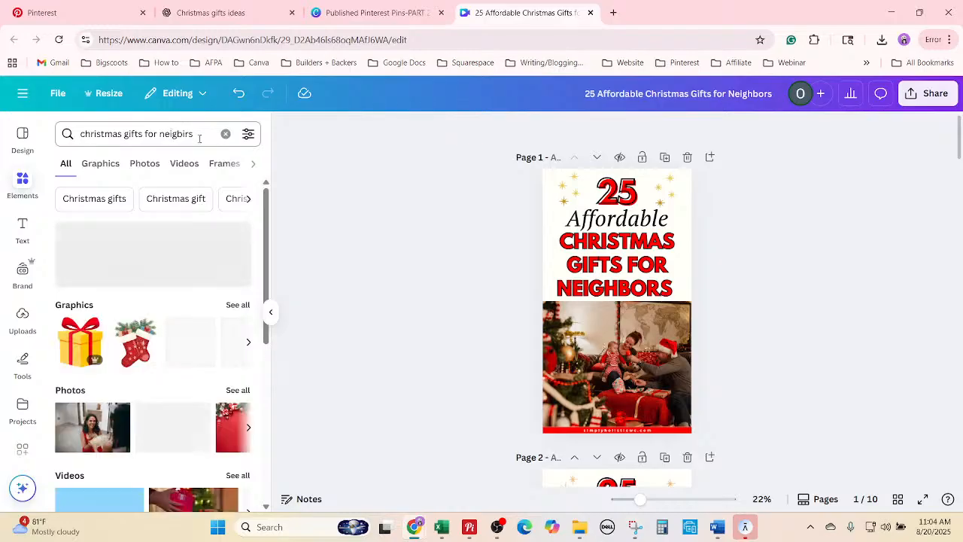
Correct the element search to "christmas gifts for neighbors" and show all matching photos.
click(199, 136)
key(BackSpace)
key(BackSpace)
key(BackSpace)
key(BackSpace)
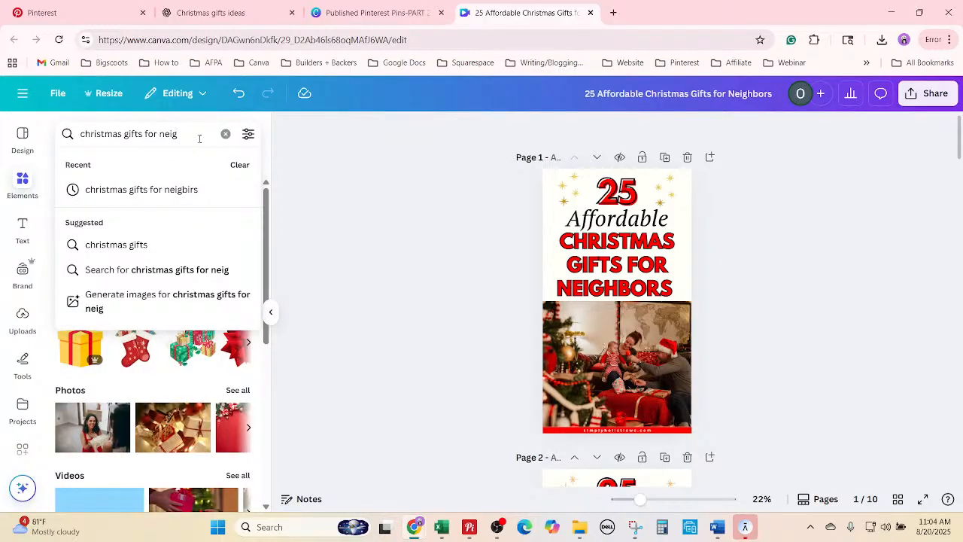
text(hbors)
key(Return)
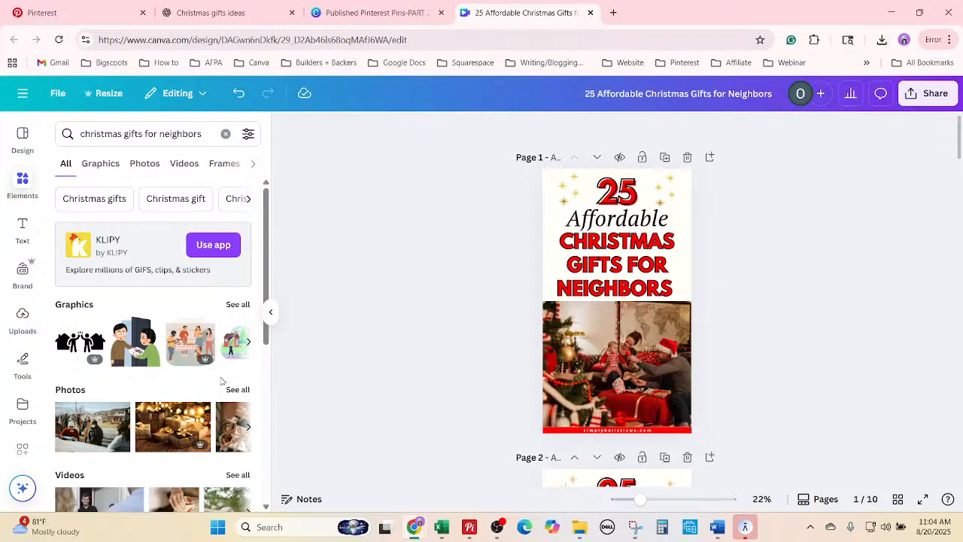
click(242, 399)
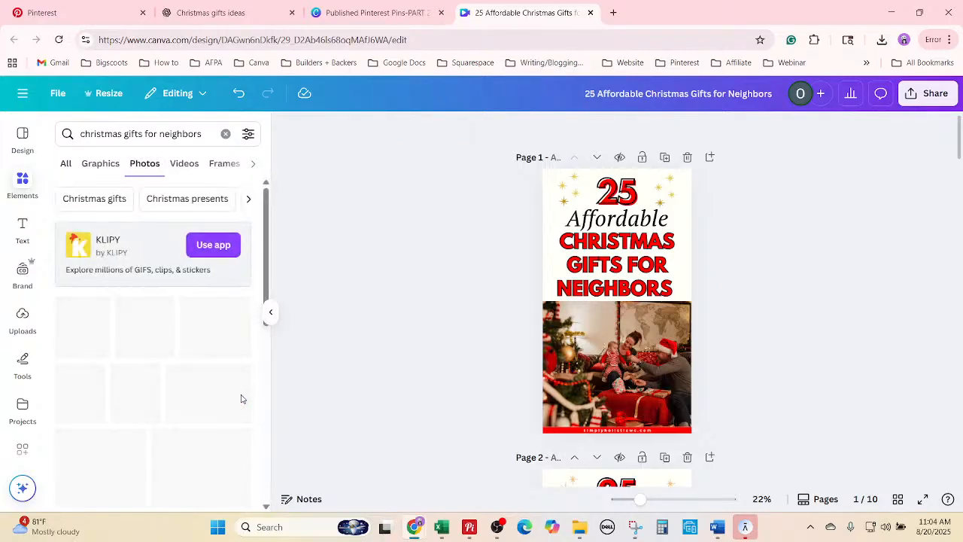
scroll(241, 401, down, 6)
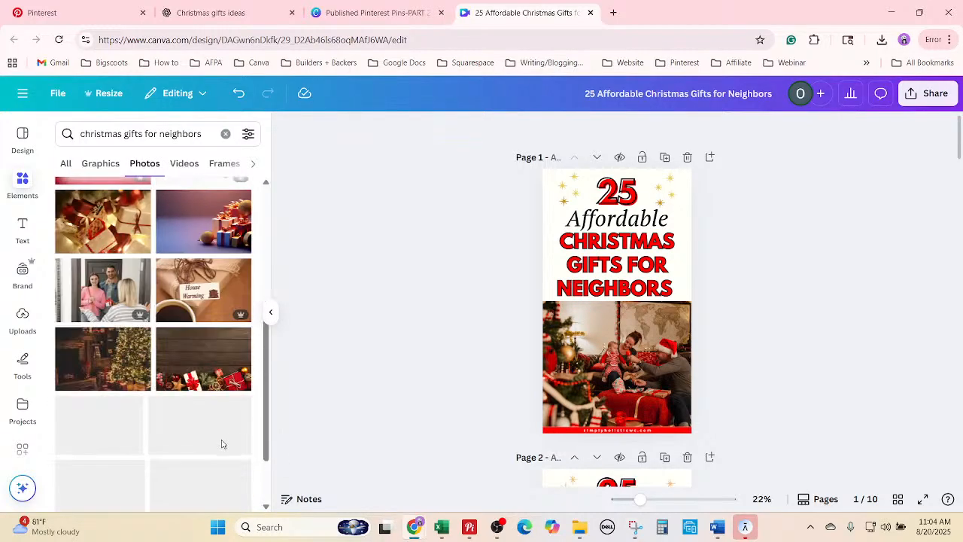
Replace the photo on page 1 with the one of a couple greeting a blonde woman at the door.
click(591, 380)
key(Delete)
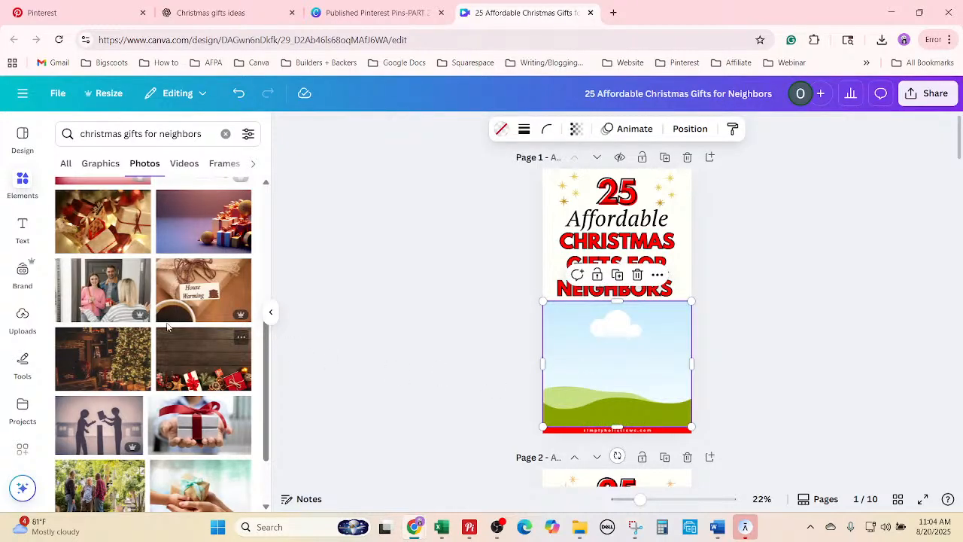
drag(137, 265, 556, 374)
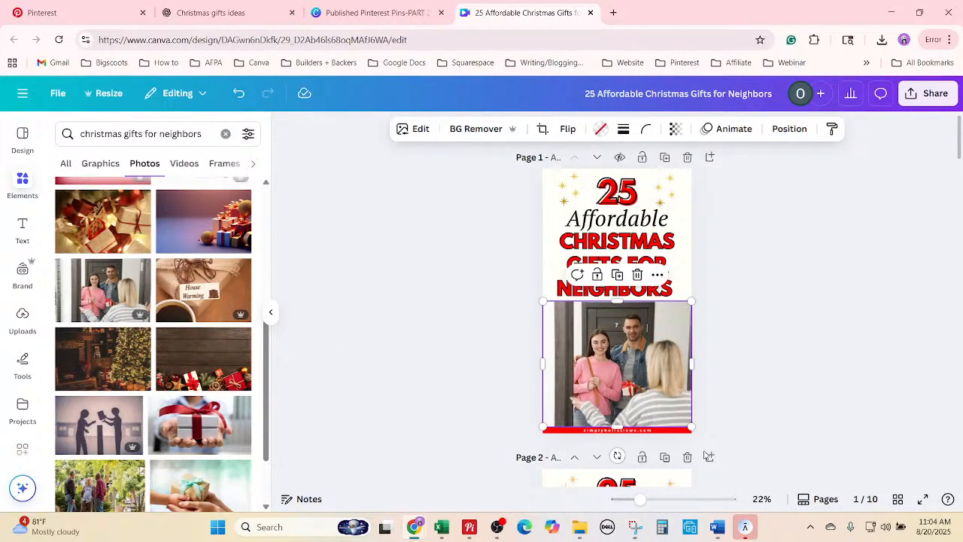
click(776, 333)
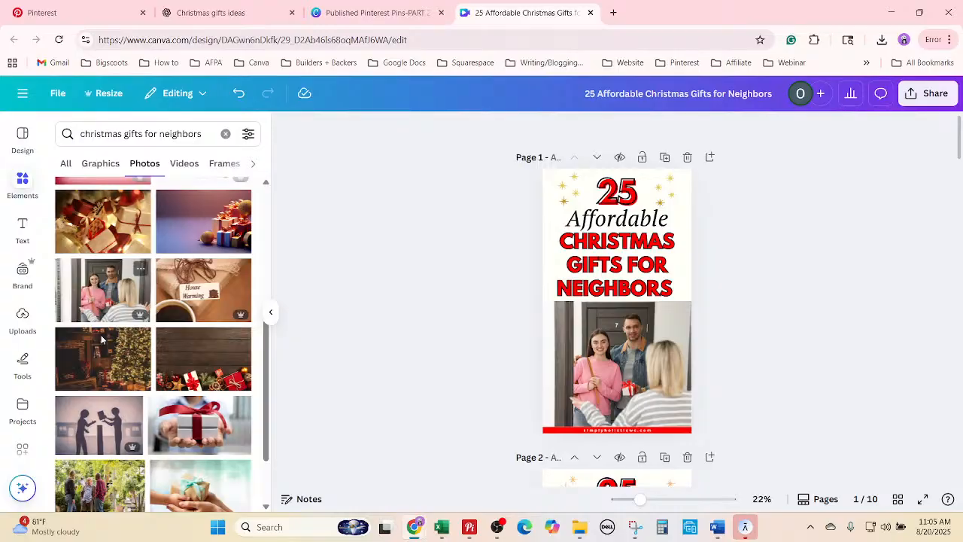
Browse more of the neighbor gift photos and shorten the search to "christmas neighbors".
scroll(139, 265, down, 2)
scroll(129, 405, down, 3)
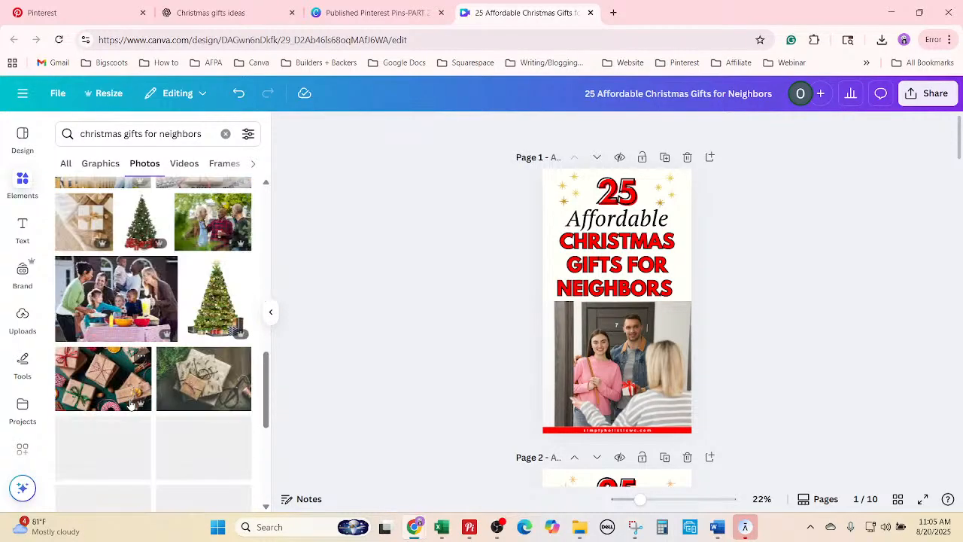
scroll(132, 406, down, 3)
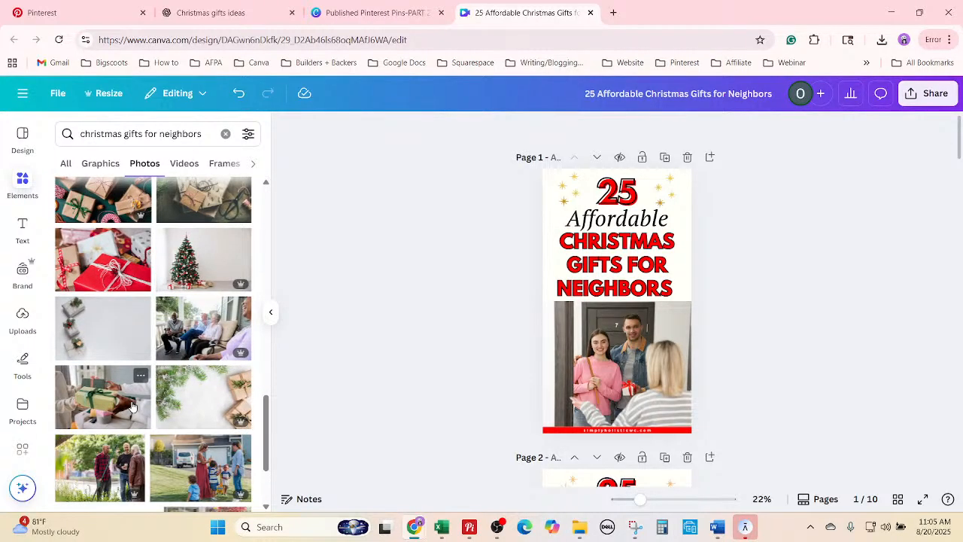
scroll(165, 427, down, 3)
scroll(167, 417, up, 10)
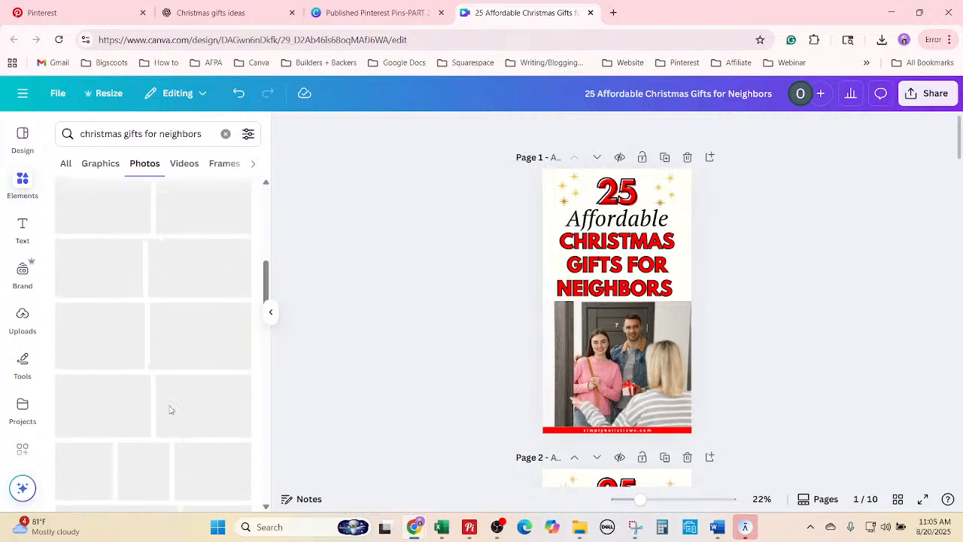
click(201, 134)
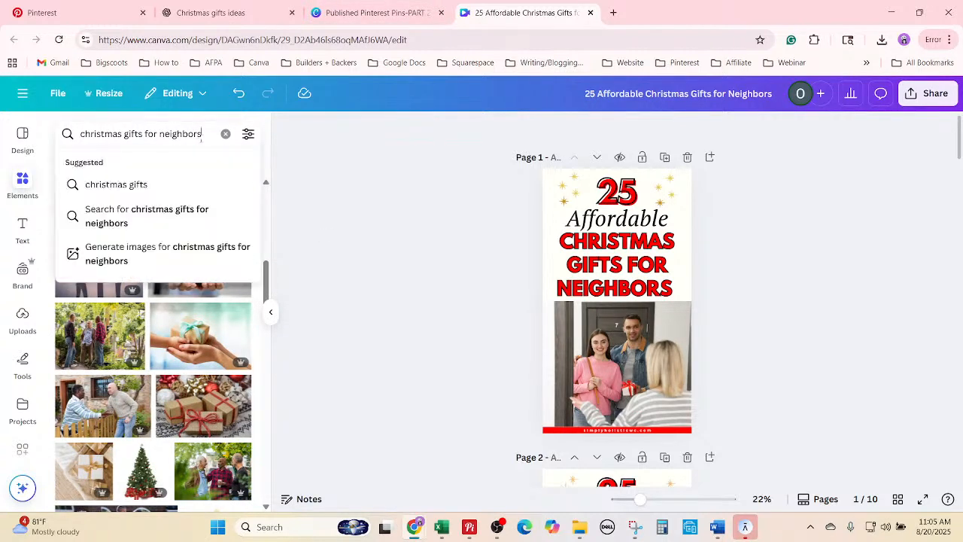
drag(202, 134, 120, 134)
click(162, 134)
key(BackSpace)
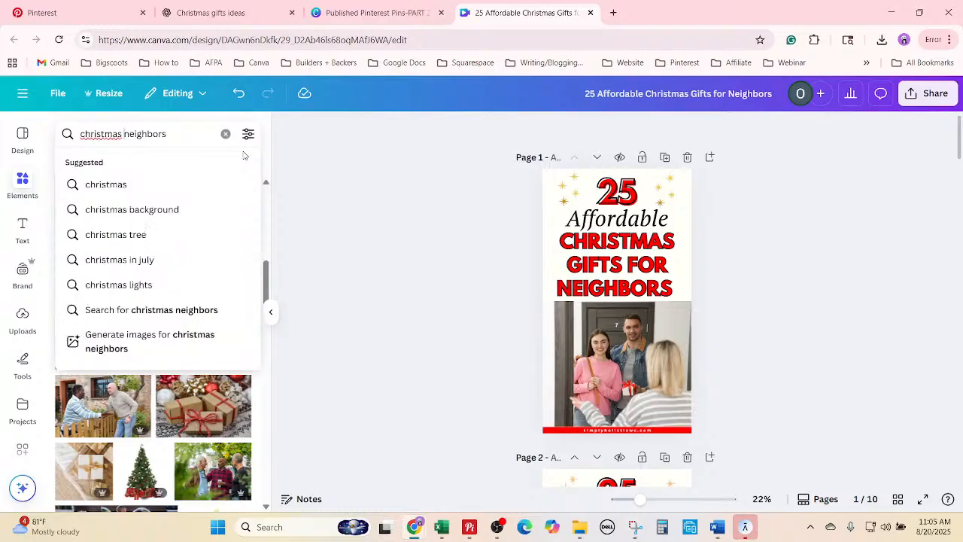
key(Return)
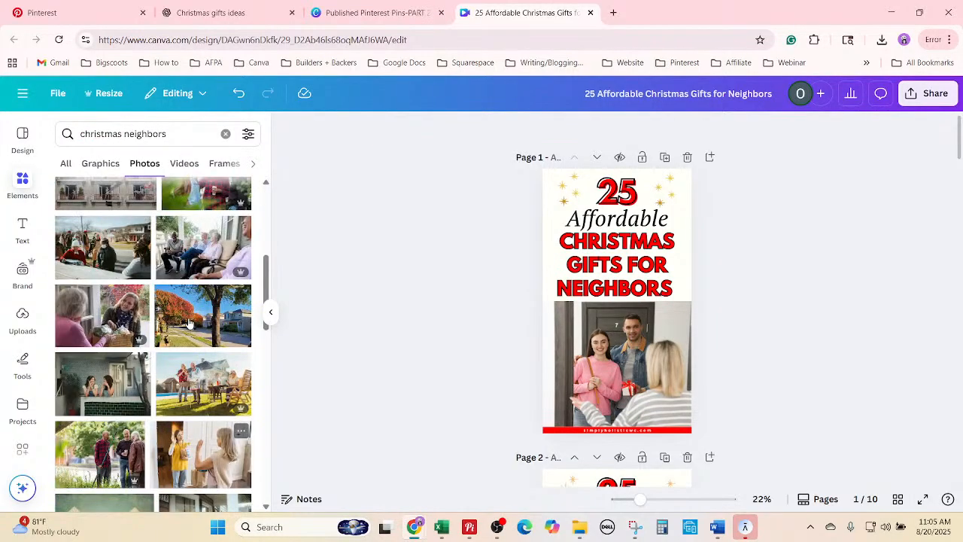
Search the photos for "christmas friends" and browse for a suitable gift-giving picture.
drag(202, 139, 124, 134)
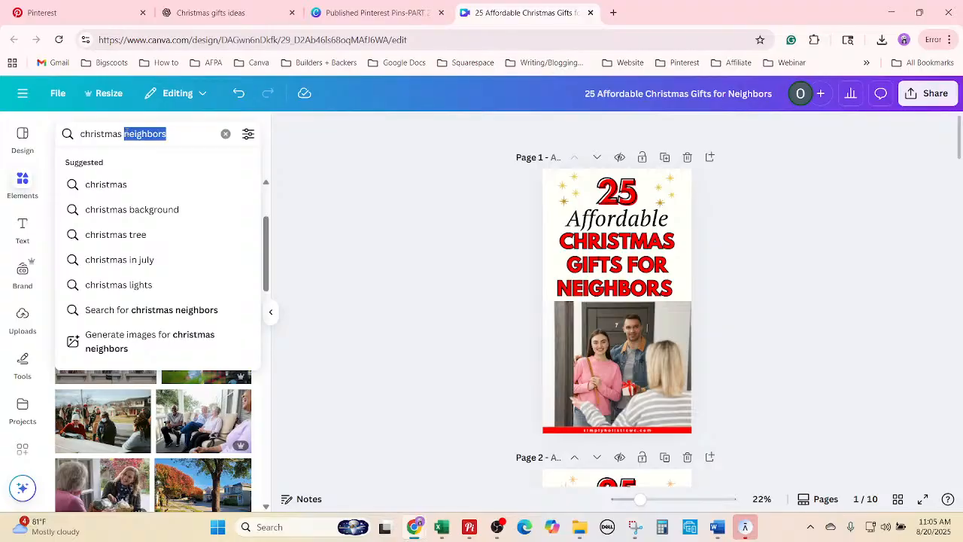
text(friends)
key(Return)
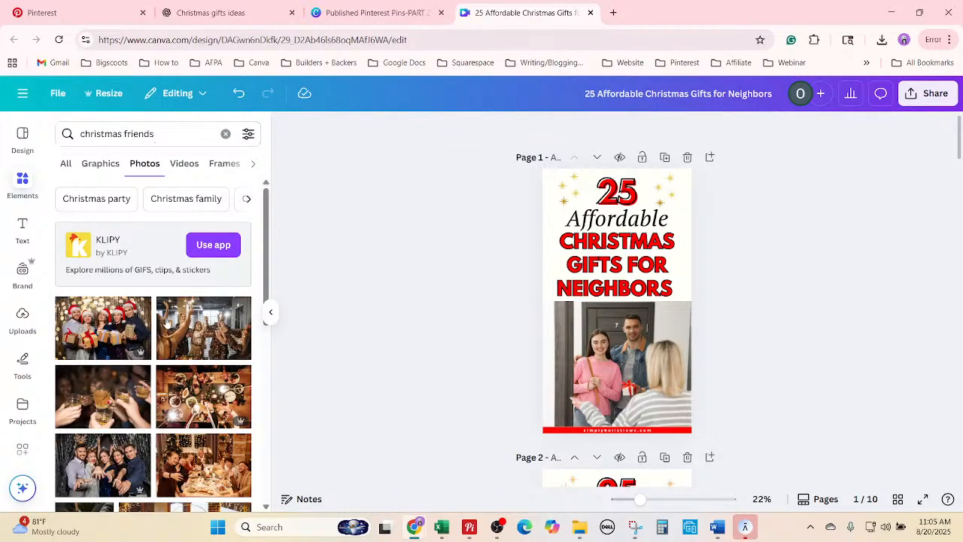
scroll(164, 324, down, 6)
scroll(158, 367, down, 2)
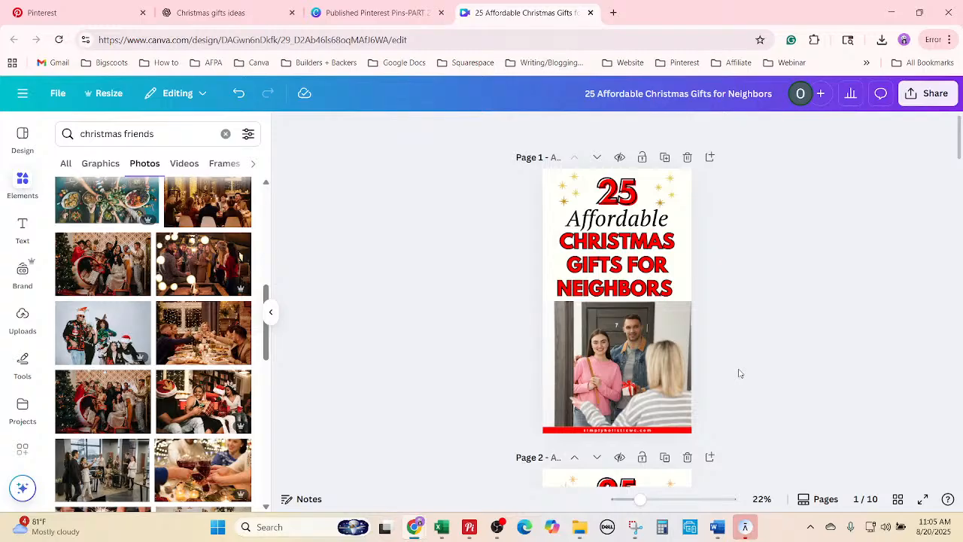
Swap the photo on page 1 for the one of friends in Santa hats sitting together with a wrapped gift.
click(628, 369)
key(Delete)
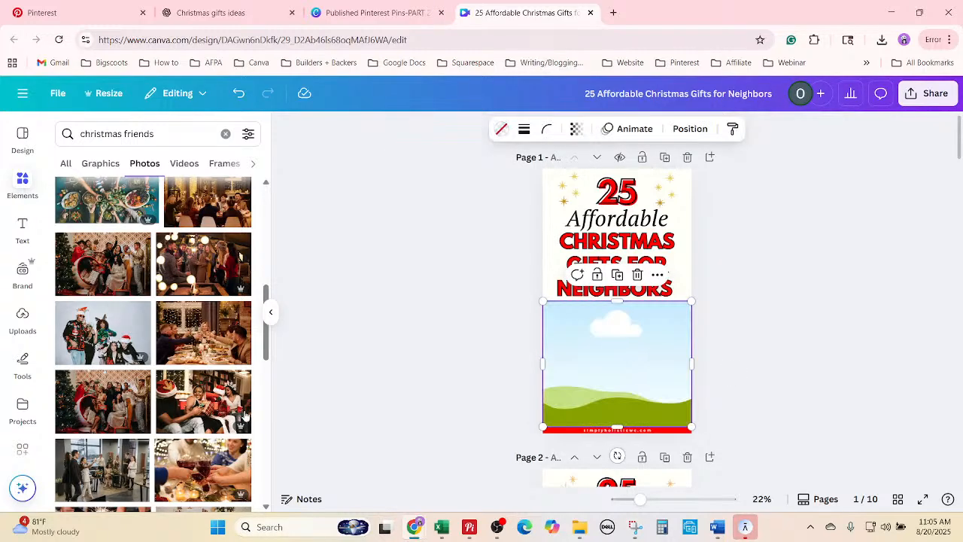
drag(200, 401, 613, 346)
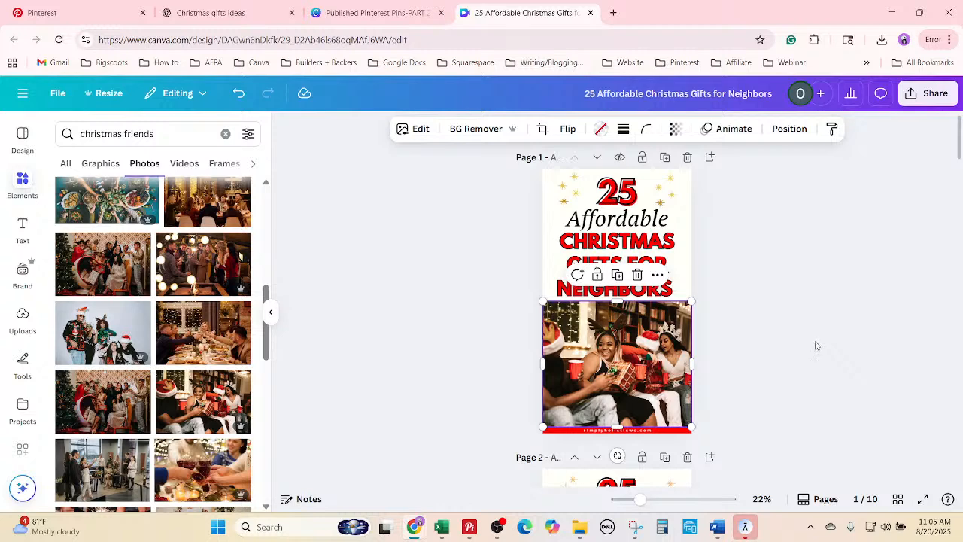
click(812, 347)
Replace the italic words "Super Cute" on page 2 with "Thoughtful".
scroll(184, 267, down, 3)
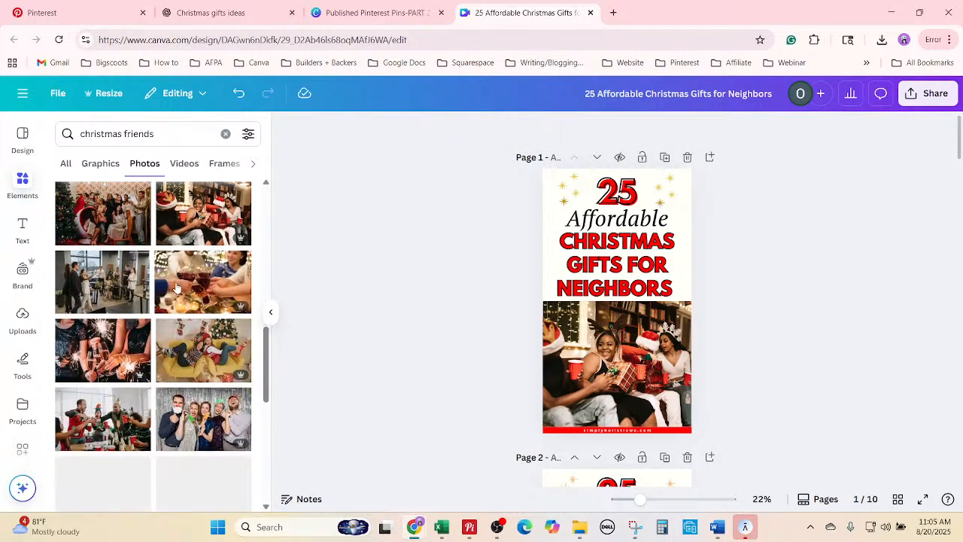
scroll(174, 288, up, 1)
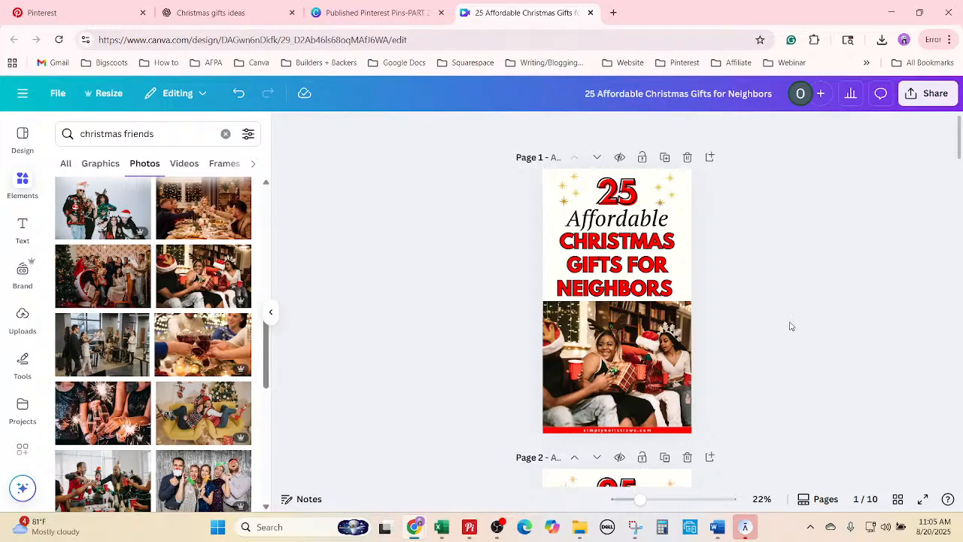
scroll(823, 325, down, 2)
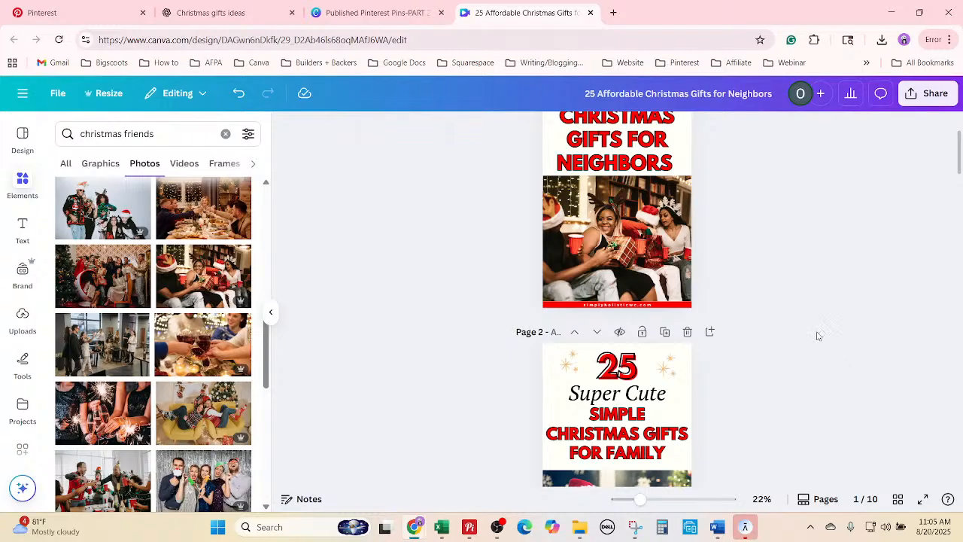
scroll(813, 334, up, 2)
scroll(808, 331, down, 3)
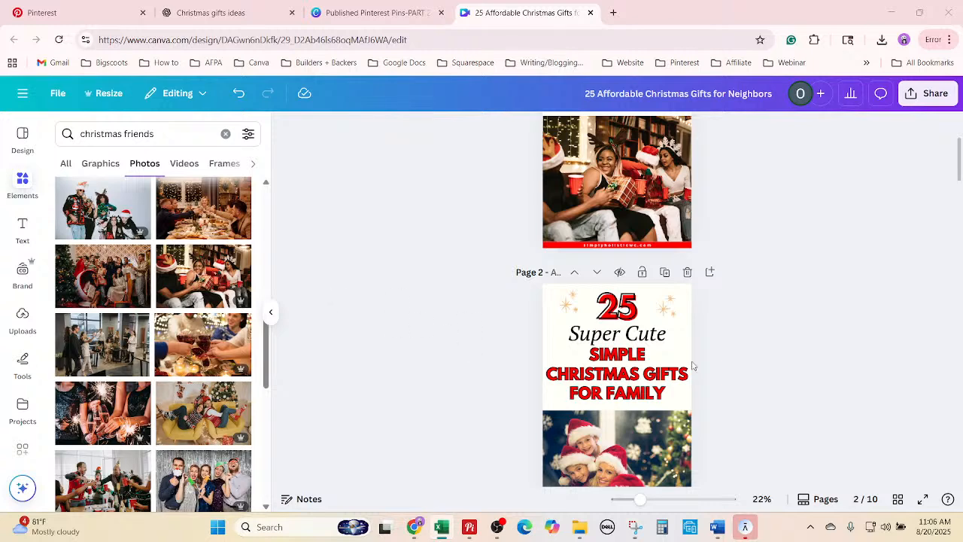
scroll(692, 366, down, 1)
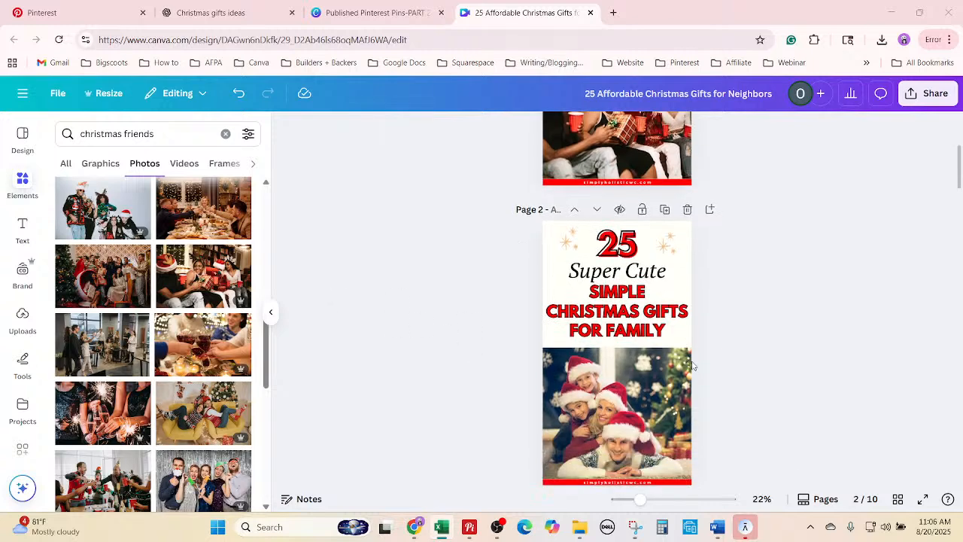
double_click(653, 277)
right_click(636, 272)
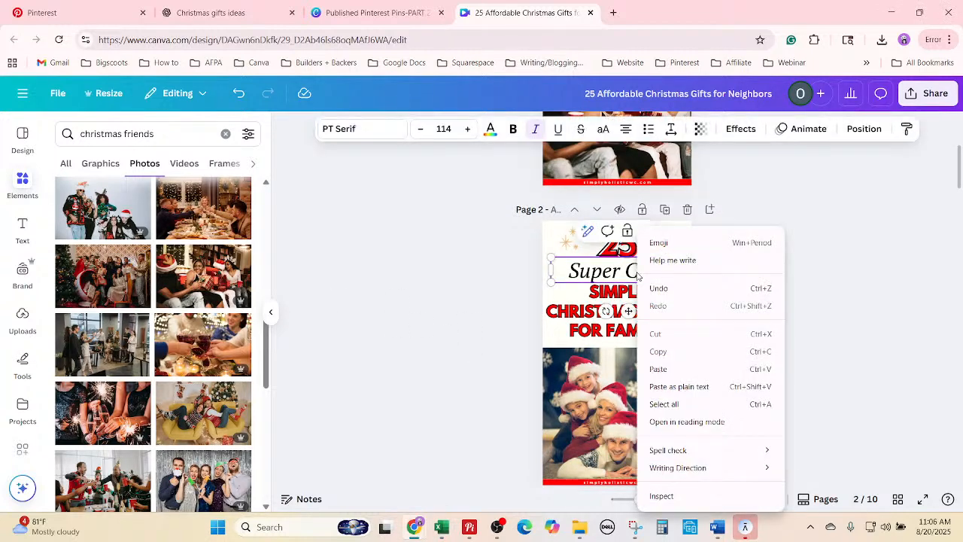
click(678, 404)
text(Thoughtful)
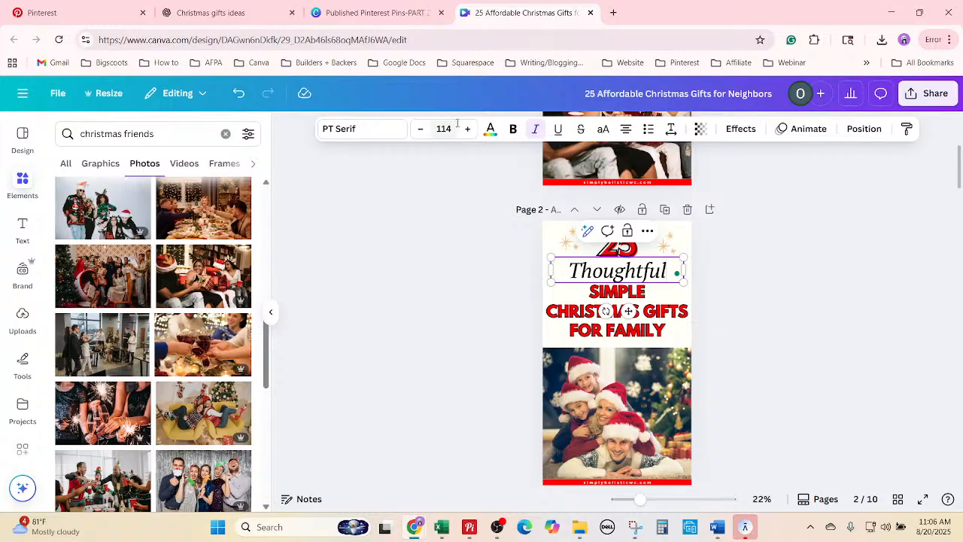
Increase the font size of the word "Thoughtful" on page 2 so it spans more of the pin's width.
click(467, 129)
click(466, 129)
click(467, 128)
click(466, 129)
click(466, 129)
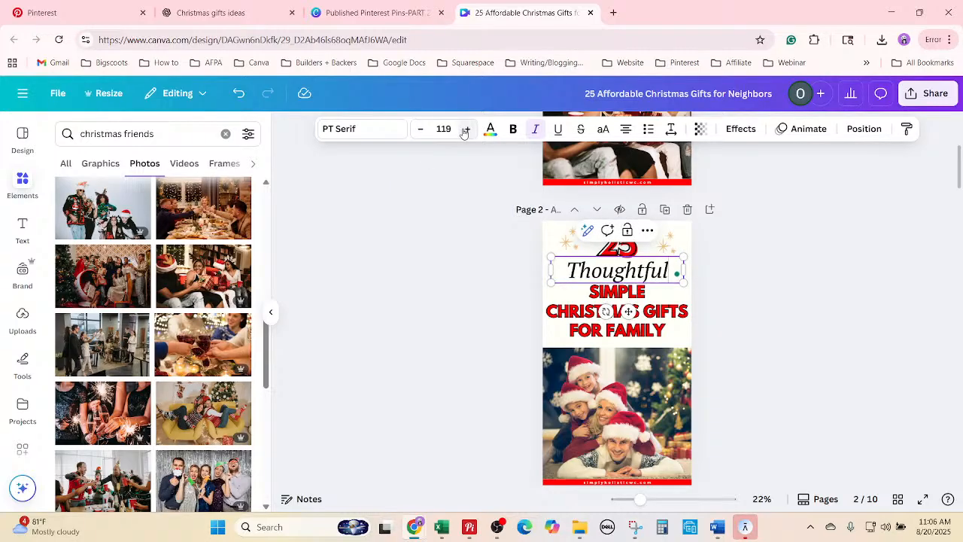
triple_click(465, 129)
double_click(465, 129)
triple_click(465, 130)
click(791, 303)
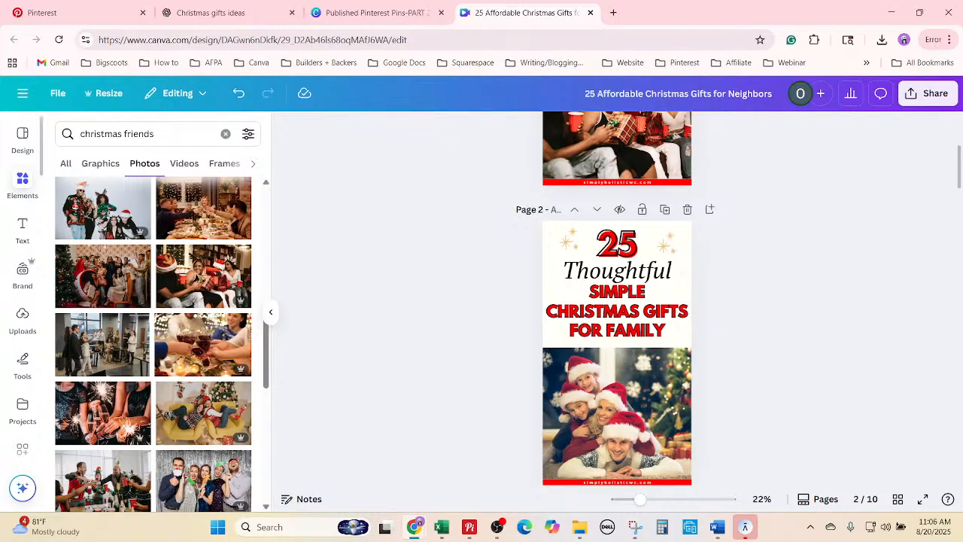
Change the red heading on page 2 to "CHRISTMAS GIFTS FOR NEIGHBORS" and enlarge it to fill the space above the photo.
key(alt+Tab)
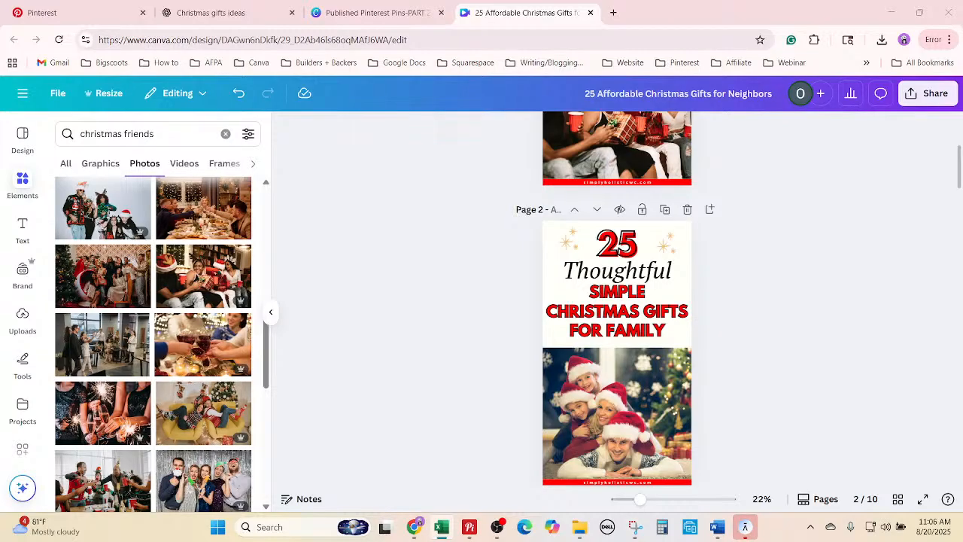
click(608, 313)
click(608, 314)
right_click(607, 313)
click(636, 204)
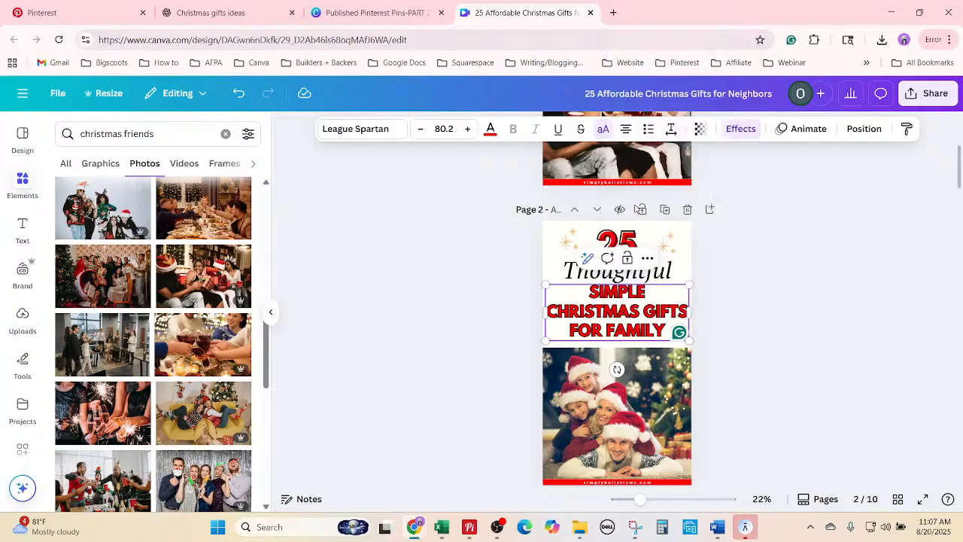
text(CHRISTMAS GIFTS FOR NEIGHBORS)
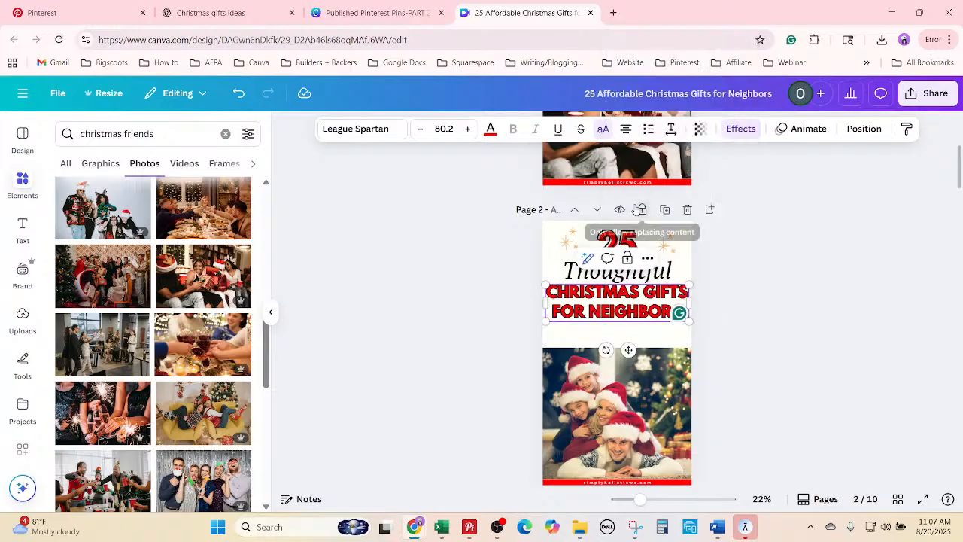
click(469, 130)
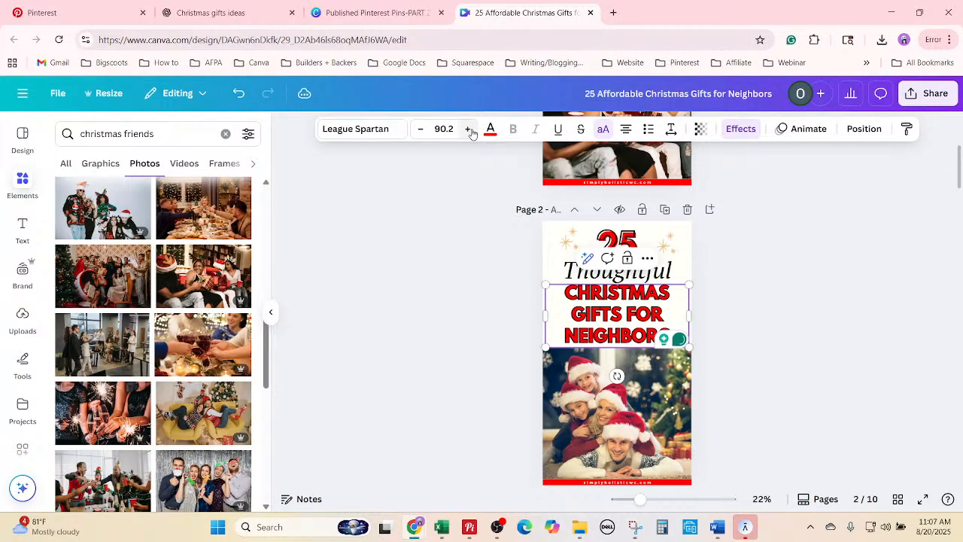
click(882, 390)
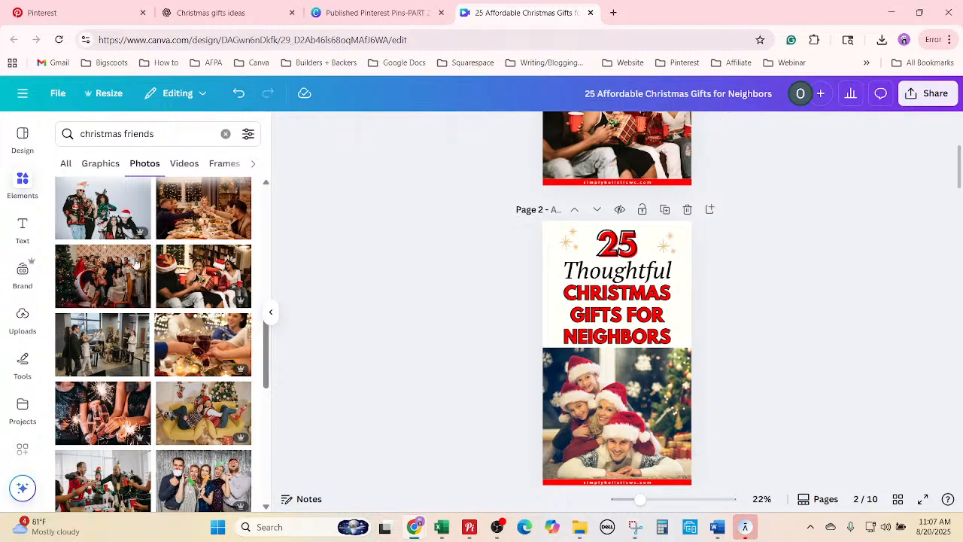
Replace the family photo on page 2 with the one of two friends in Christmas sweaters on a yellow sofa.
scroll(177, 360, down, 1)
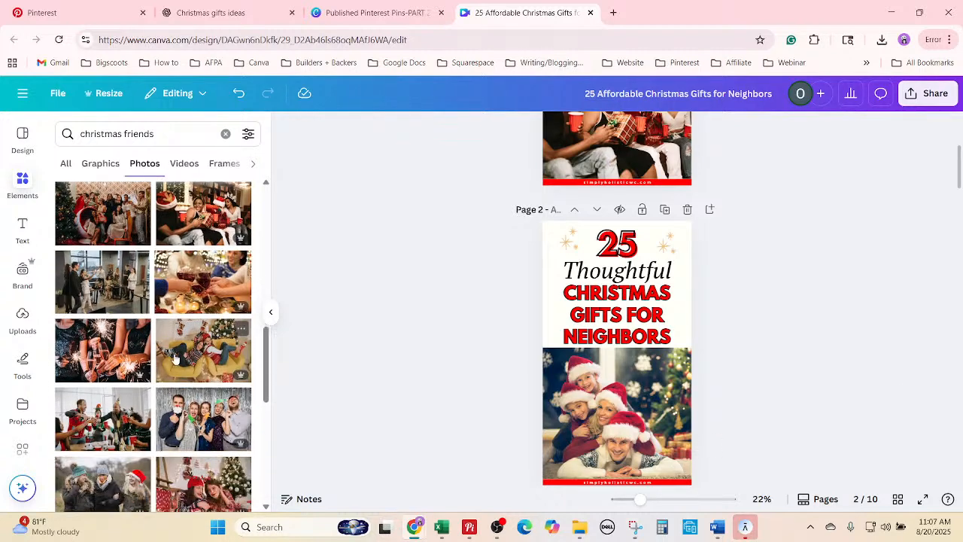
drag(178, 360, 617, 416)
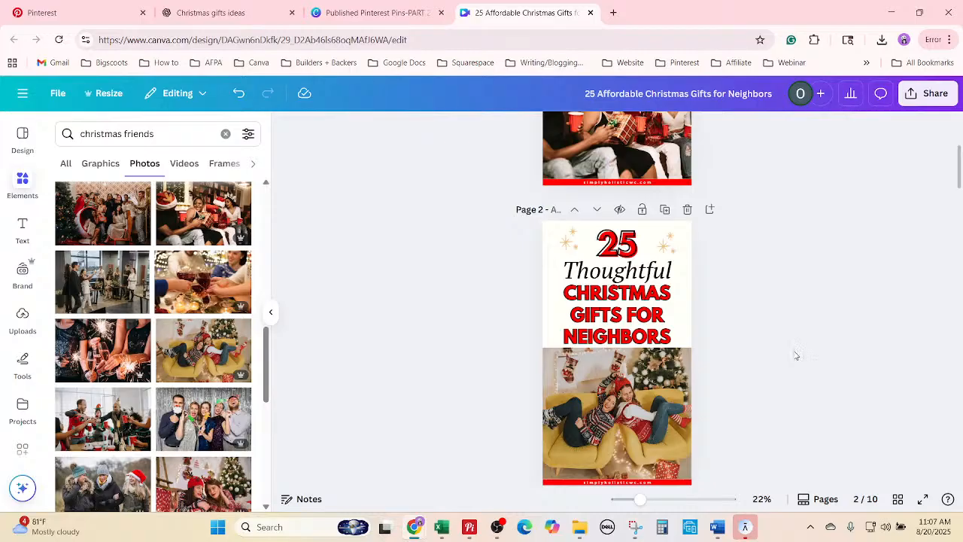
scroll(775, 365, down, 4)
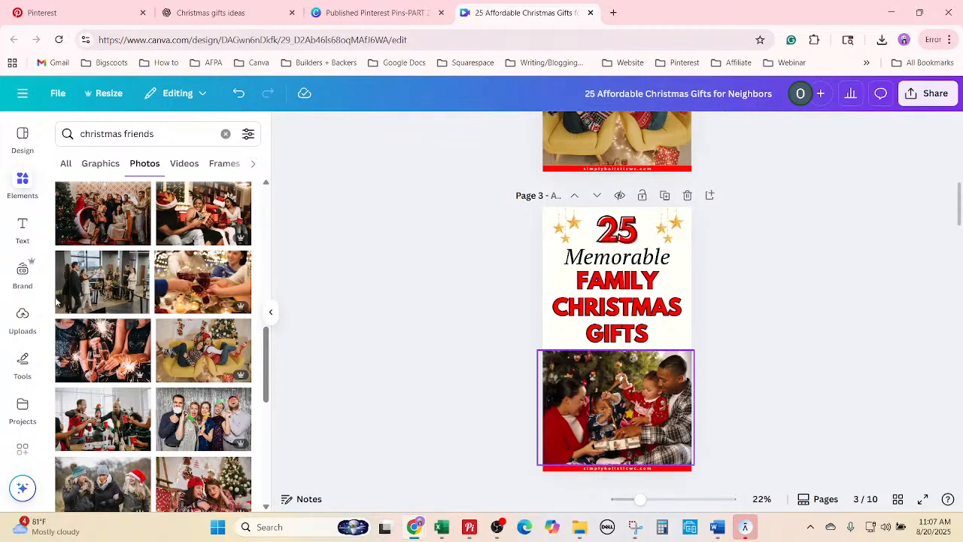
Replace the italic word "Memorable" on page 3 with "Super Easy".
click(442, 526)
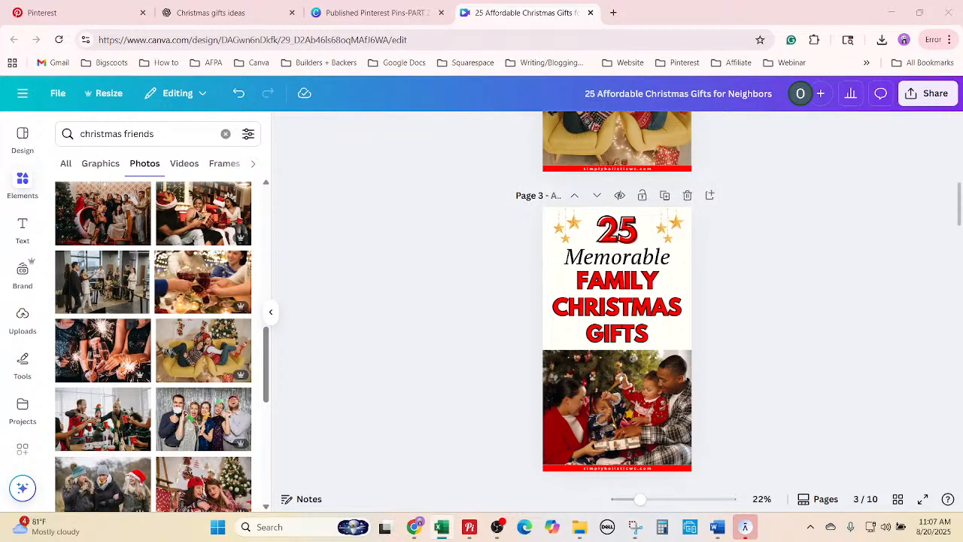
click(614, 261)
right_click(613, 260)
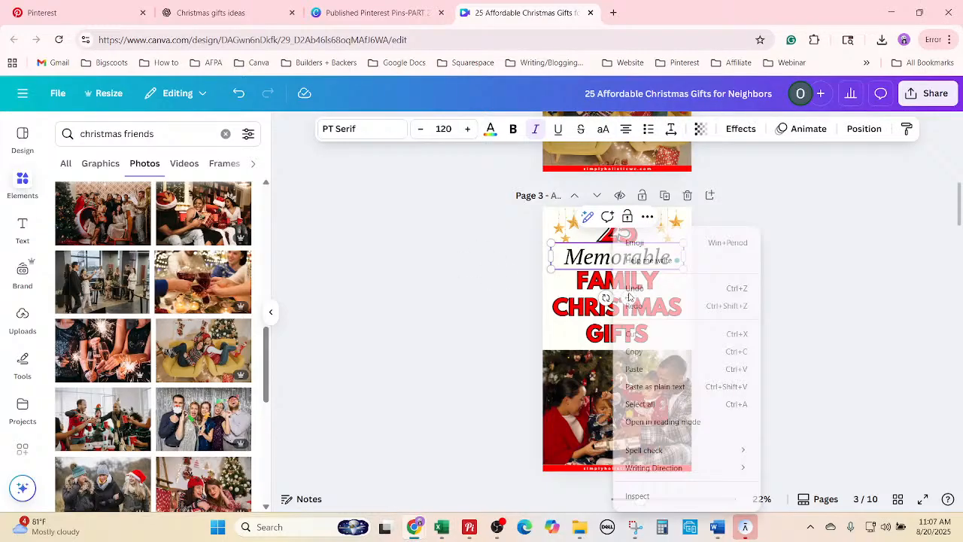
click(645, 403)
text(Super Easy)
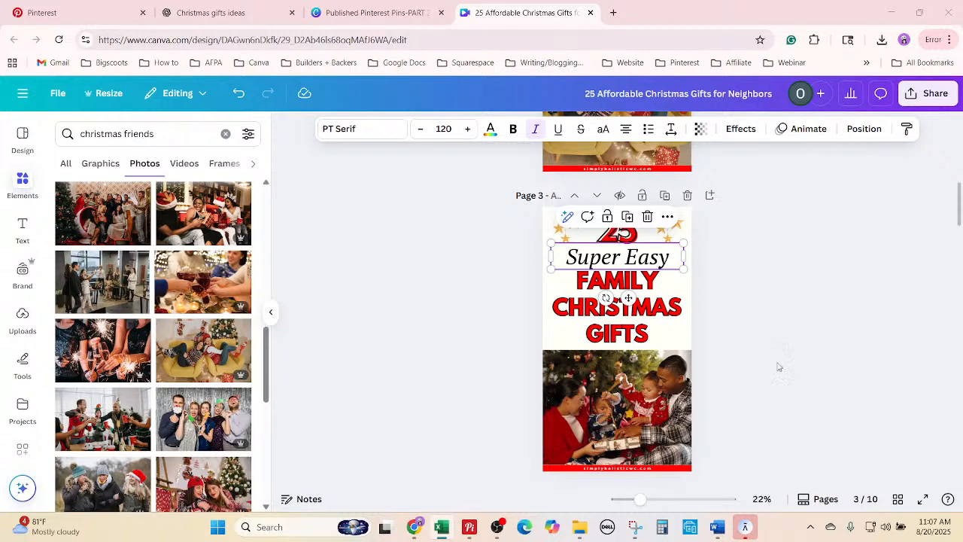
click(756, 323)
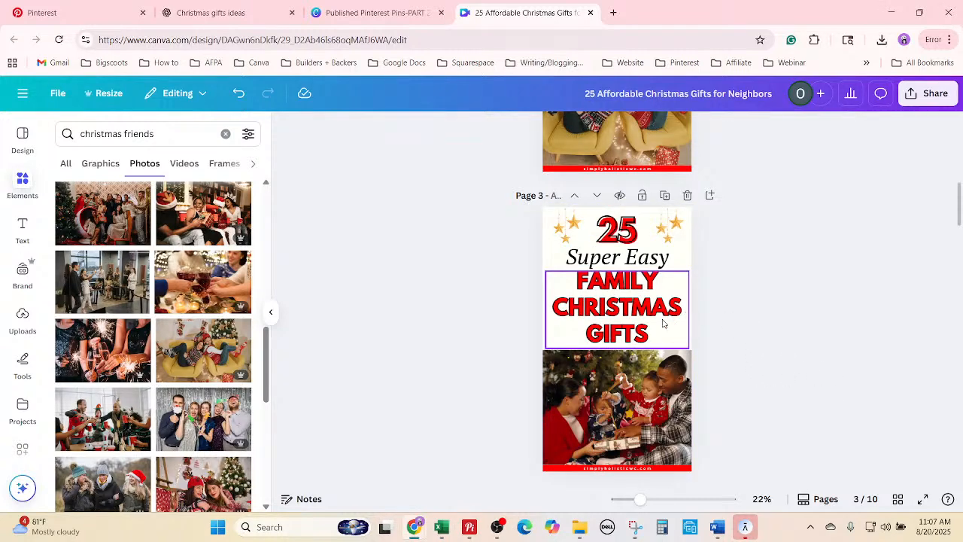
Change the red heading on page 3 to "CHRISTMAS GIFTS FOR YOUR NEIGHBORS".
click(662, 325)
right_click(662, 325)
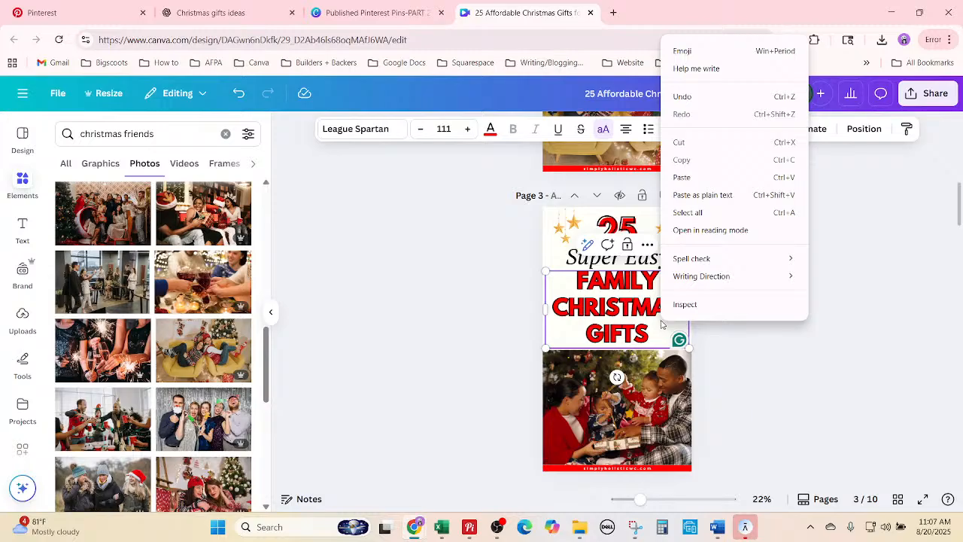
click(726, 212)
text(CHRISTMAS GIFTS FOR YOUR NEIGHBORS)
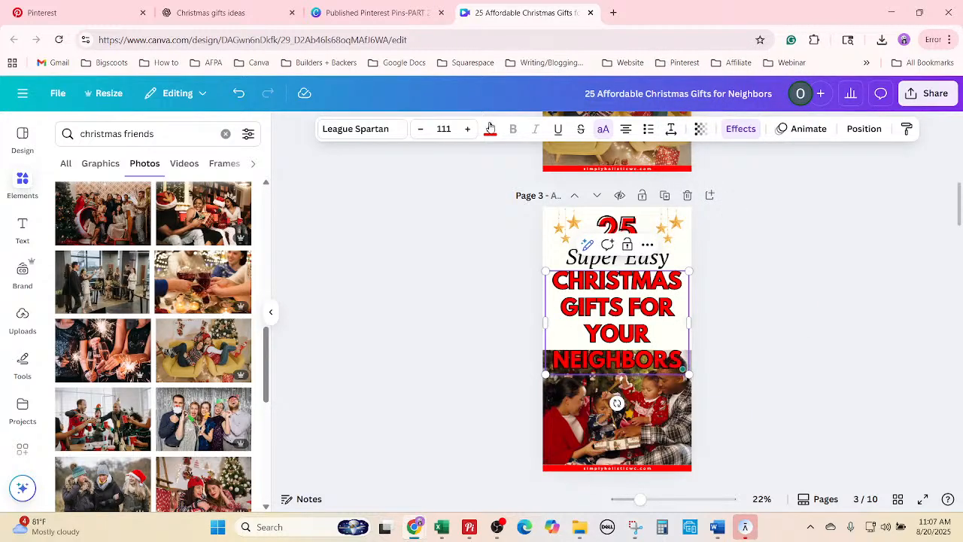
Reduce the font size of the red heading on page 3 to about 88 so its four lines fit above the photo.
click(422, 129)
click(421, 129)
click(422, 129)
click(422, 129)
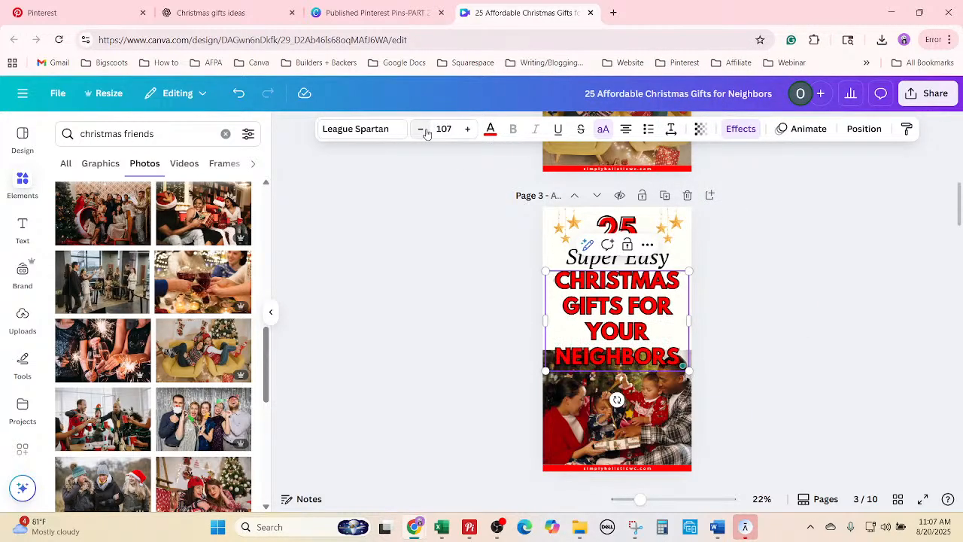
click(421, 129)
click(421, 130)
click(421, 130)
click(421, 129)
click(421, 129)
click(422, 130)
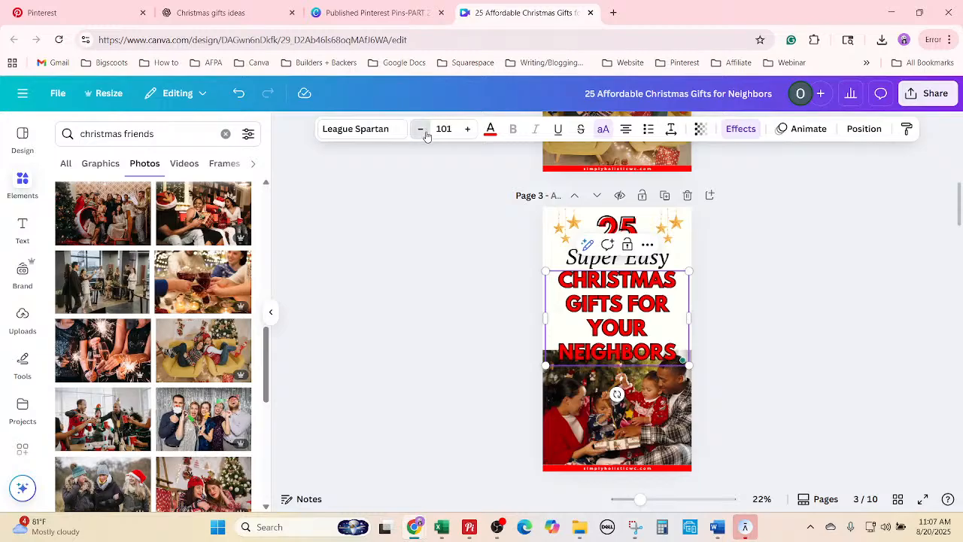
click(422, 129)
click(421, 129)
click(421, 129)
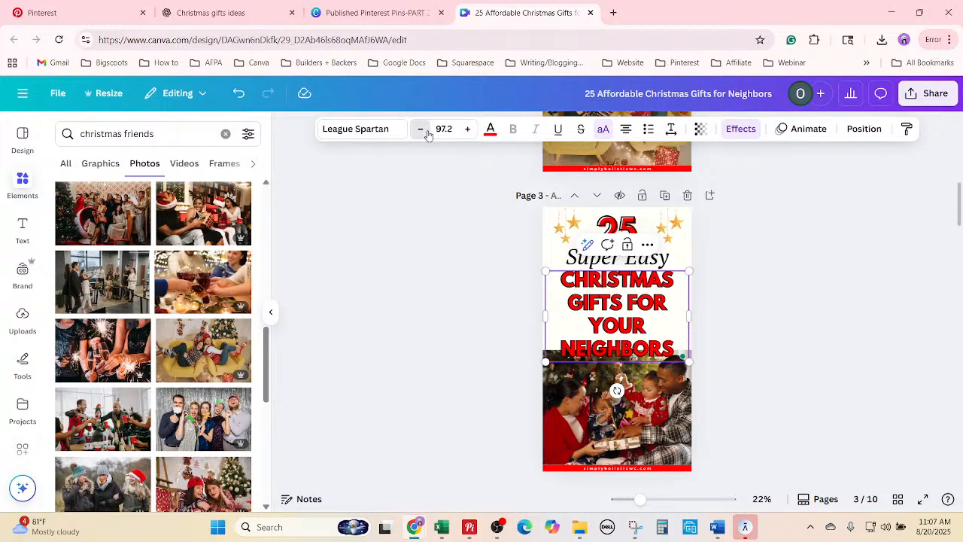
click(421, 129)
click(421, 129)
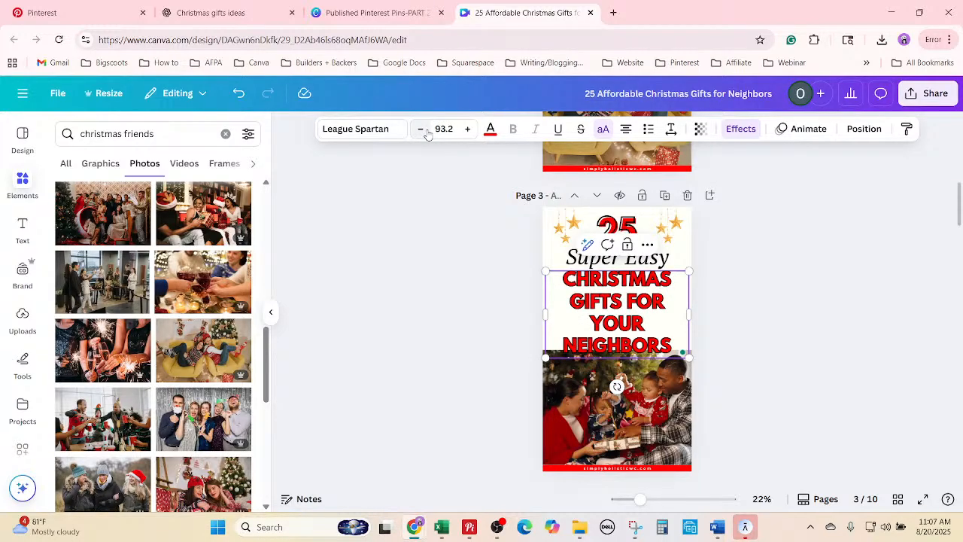
click(421, 130)
click(422, 129)
click(421, 130)
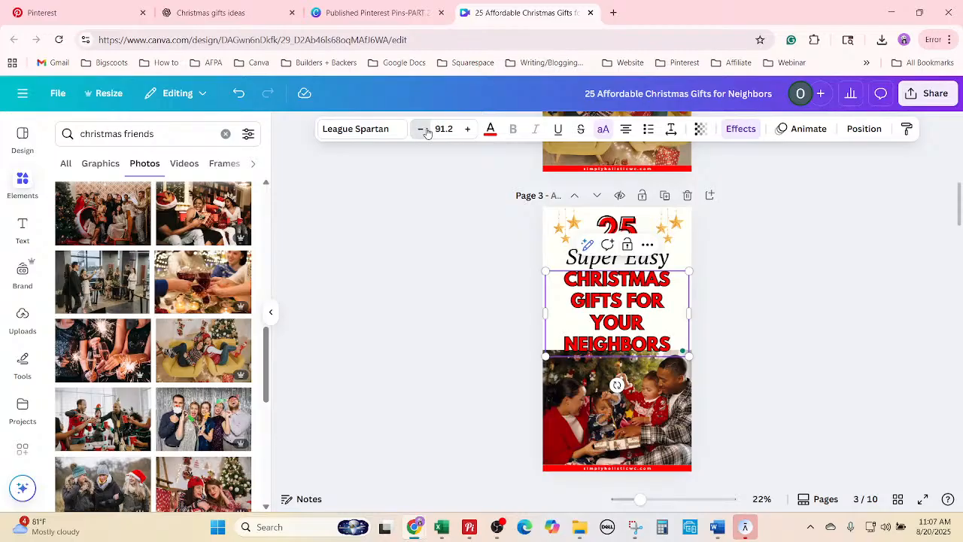
click(421, 129)
click(421, 130)
click(422, 129)
click(421, 129)
click(421, 129)
click(467, 129)
click(468, 130)
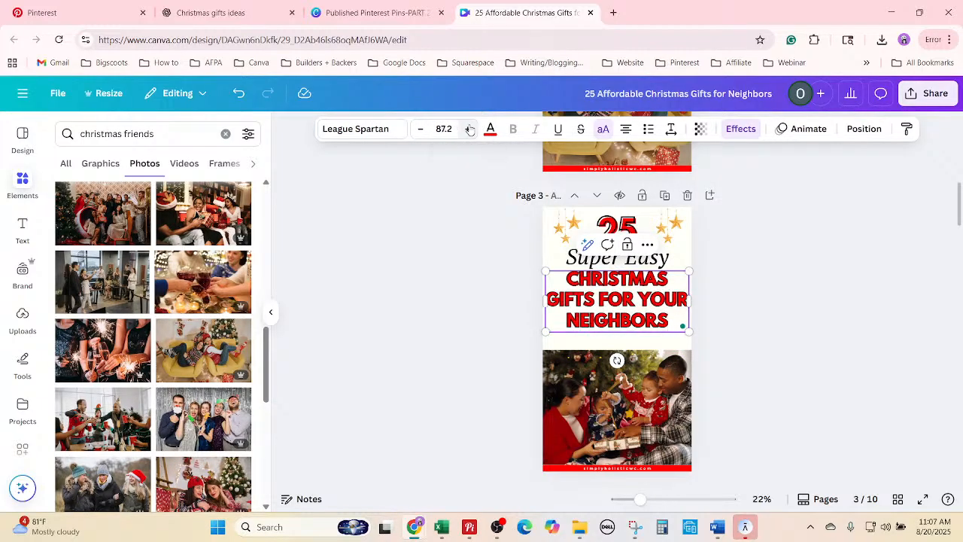
click(467, 130)
click(467, 129)
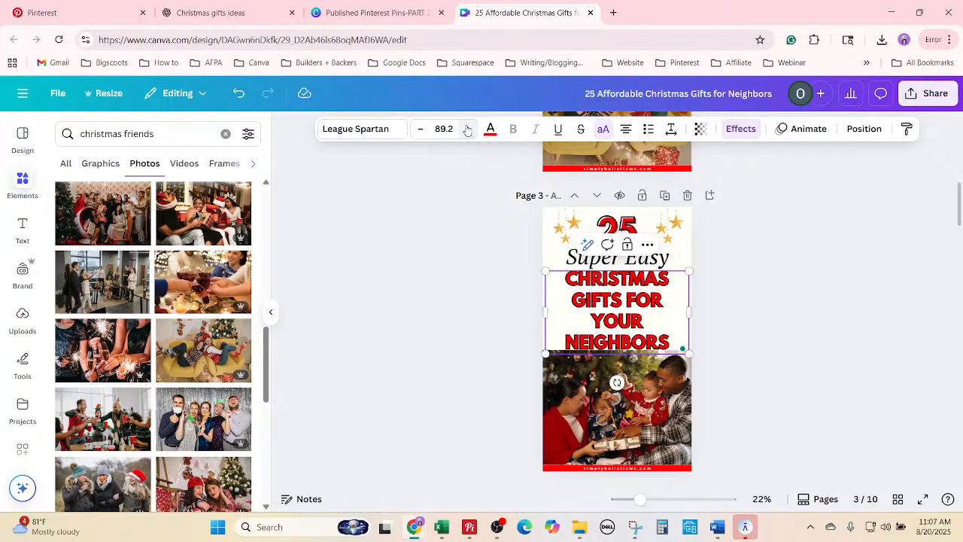
click(421, 130)
click(822, 373)
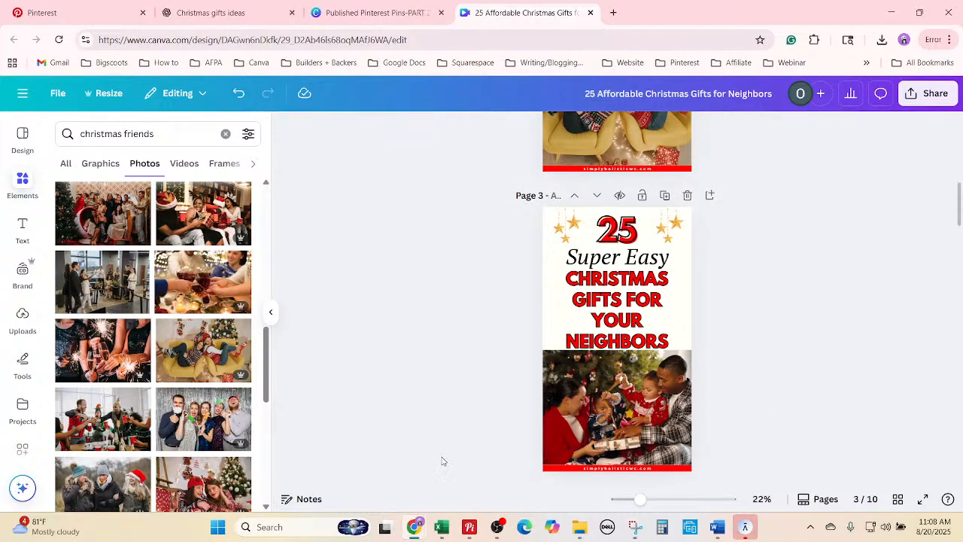
Replace the family photo on page 3 with the friends toasting at a party and lower its upper edge to clear the heading.
scroll(172, 387, down, 1)
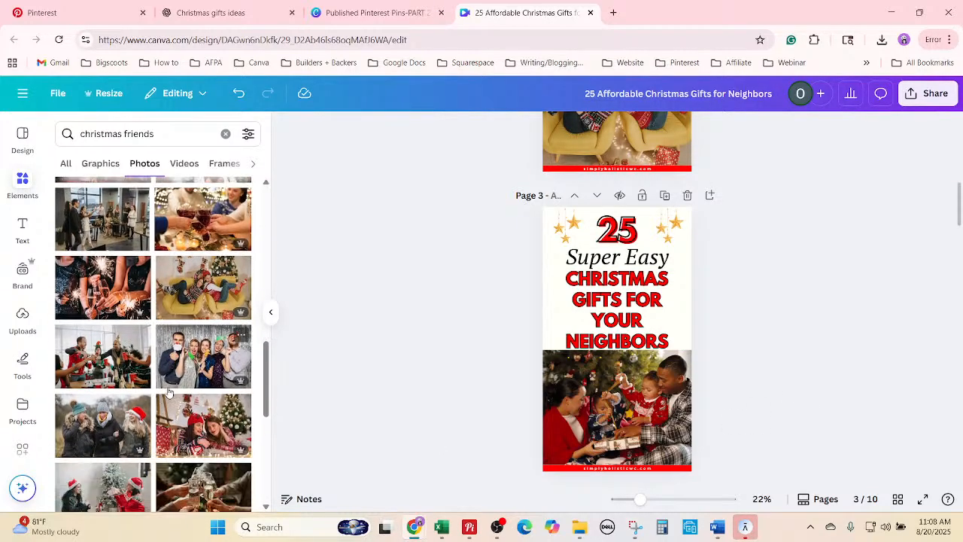
drag(100, 350, 730, 393)
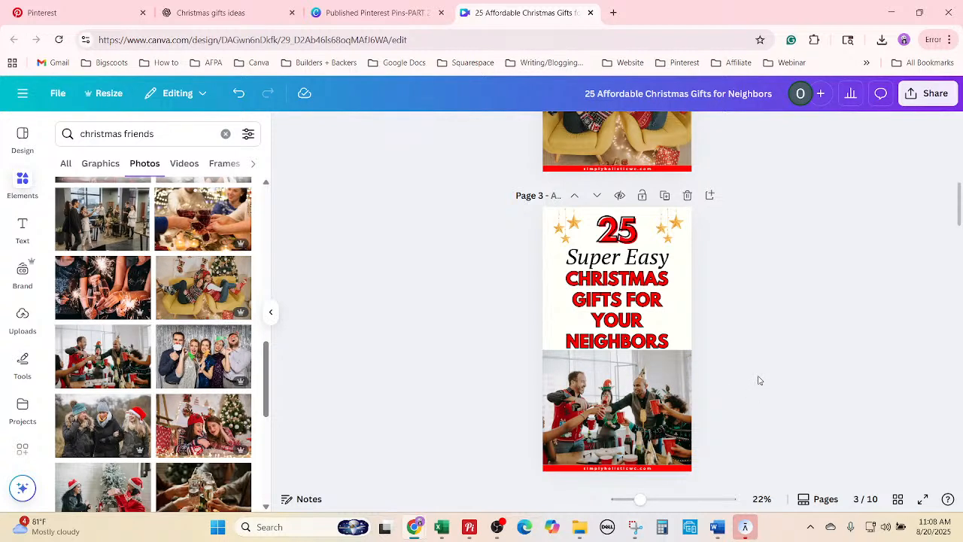
click(624, 372)
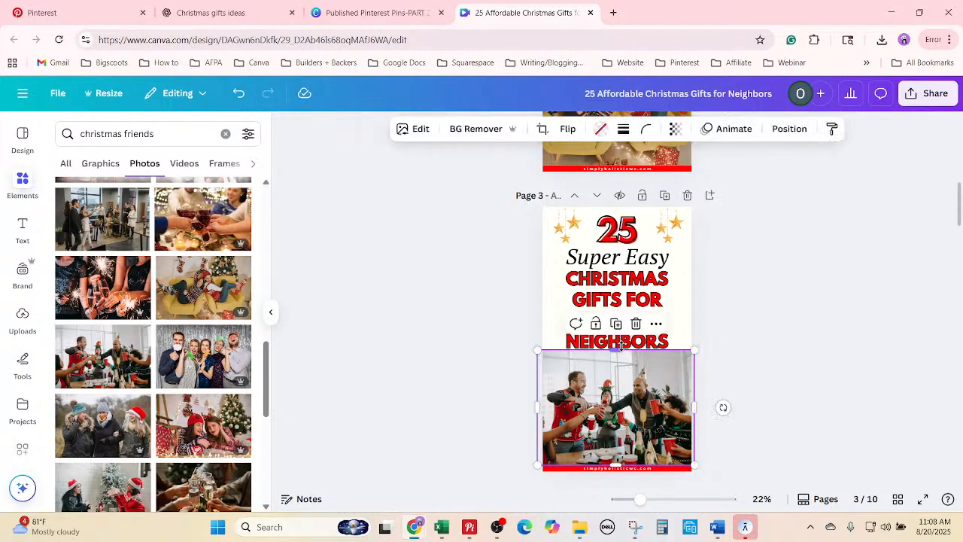
drag(616, 351, 716, 362)
click(780, 374)
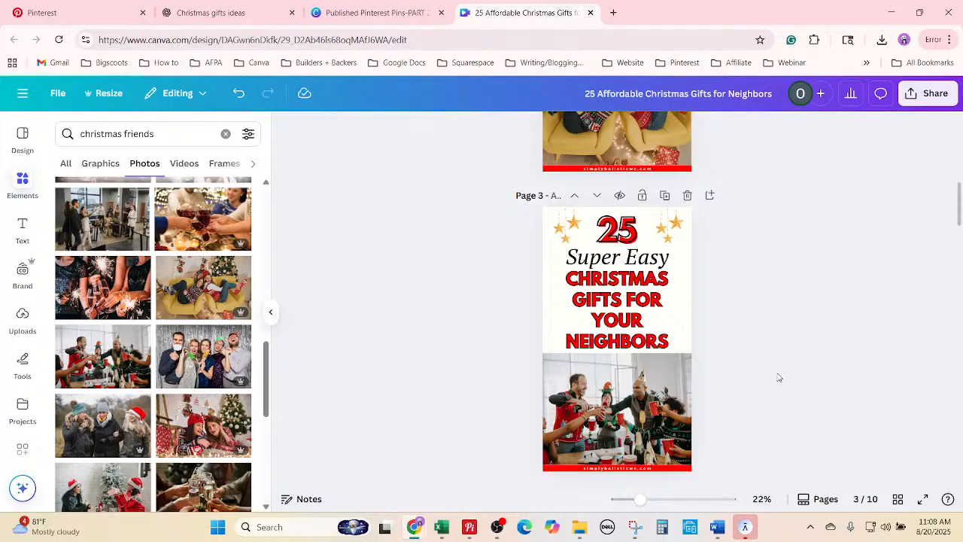
Change the red heading on page 4 to "CHRISTMAS GIFTS FOR NEIGHBORS".
scroll(779, 378, down, 5)
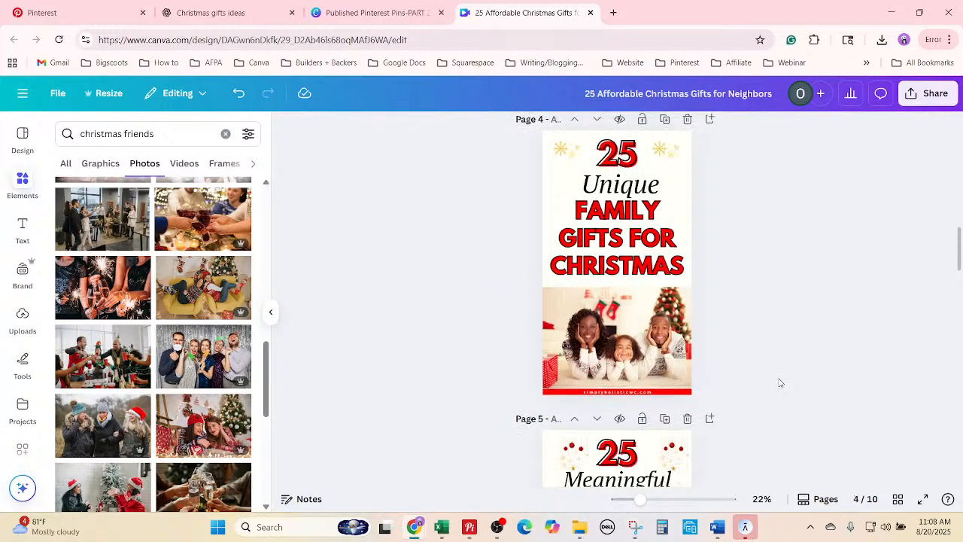
click(442, 526)
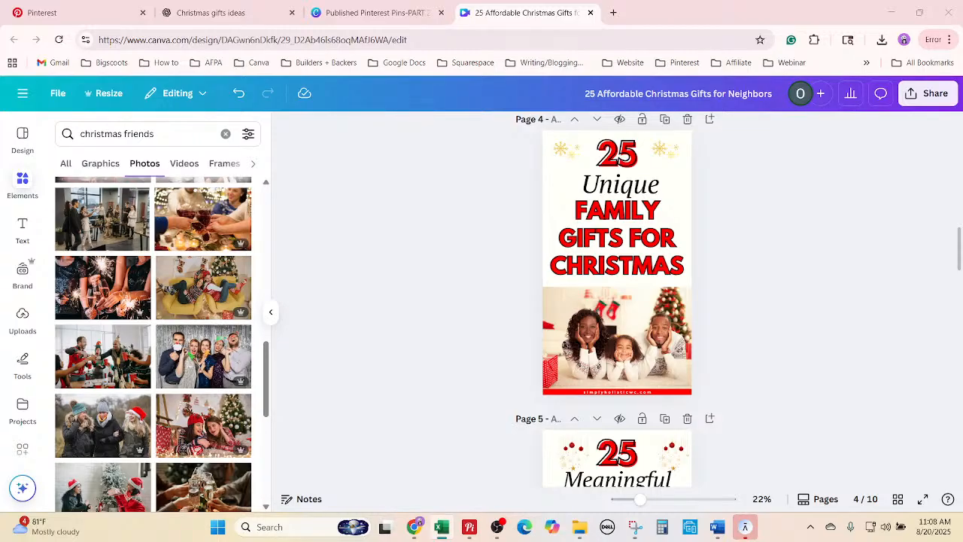
triple_click(624, 245)
text(CHRISTMAS GIFTS FOR NEIGHBORS)
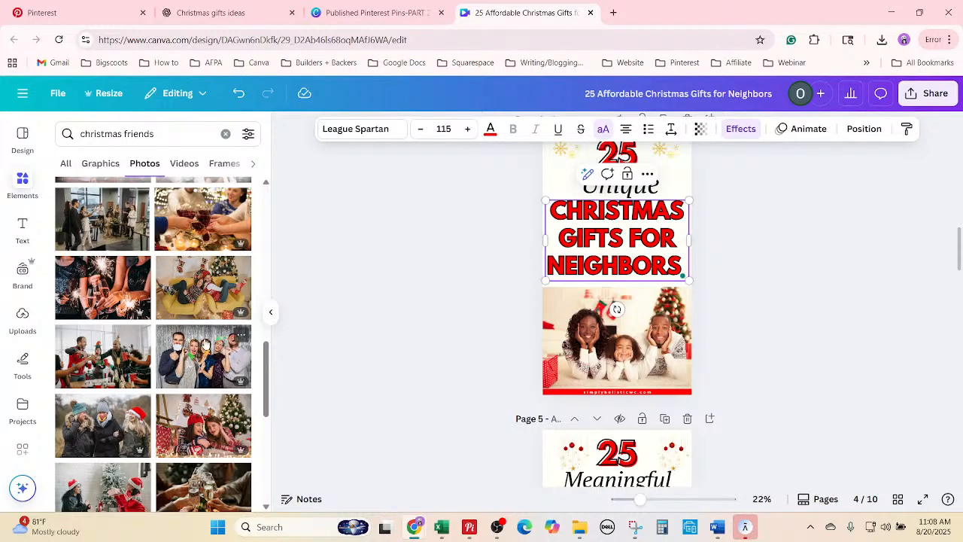
Try two other friends photos on page 4, then use the one of two women in Santa hats exchanging a gift.
drag(206, 345, 654, 380)
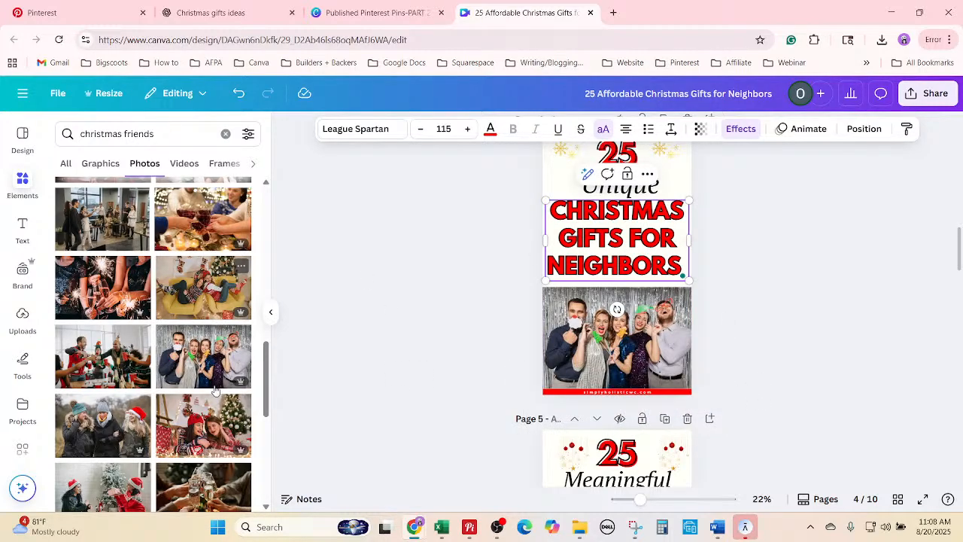
drag(207, 425, 648, 352)
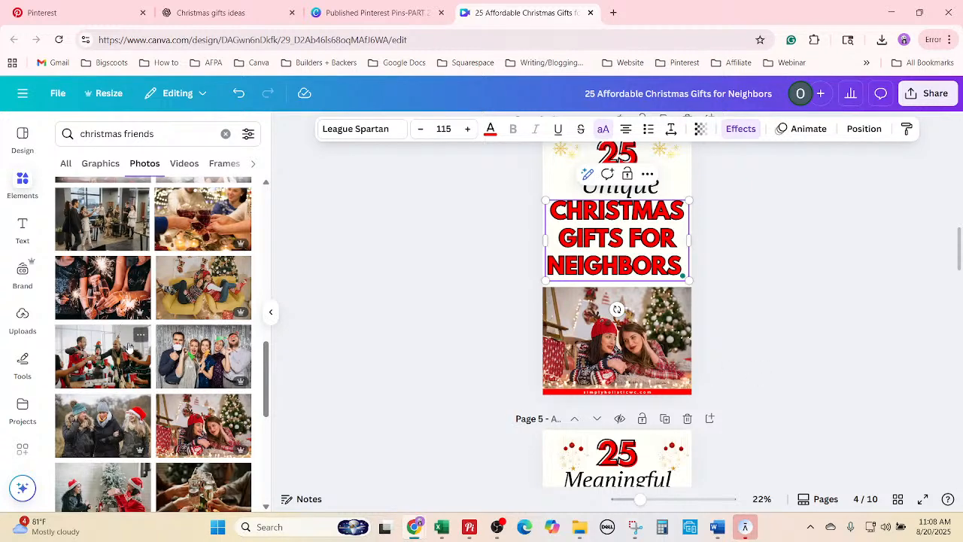
scroll(135, 353, down, 3)
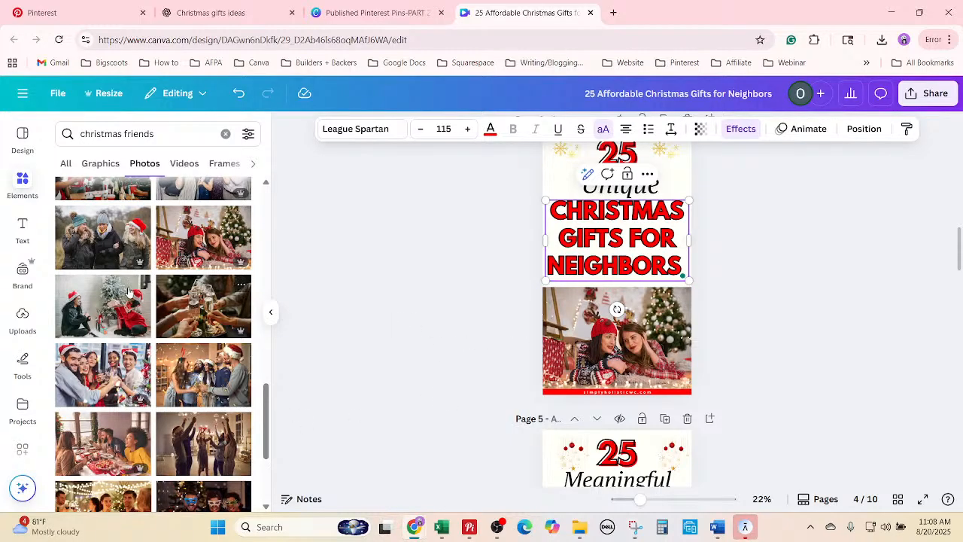
drag(128, 293, 659, 329)
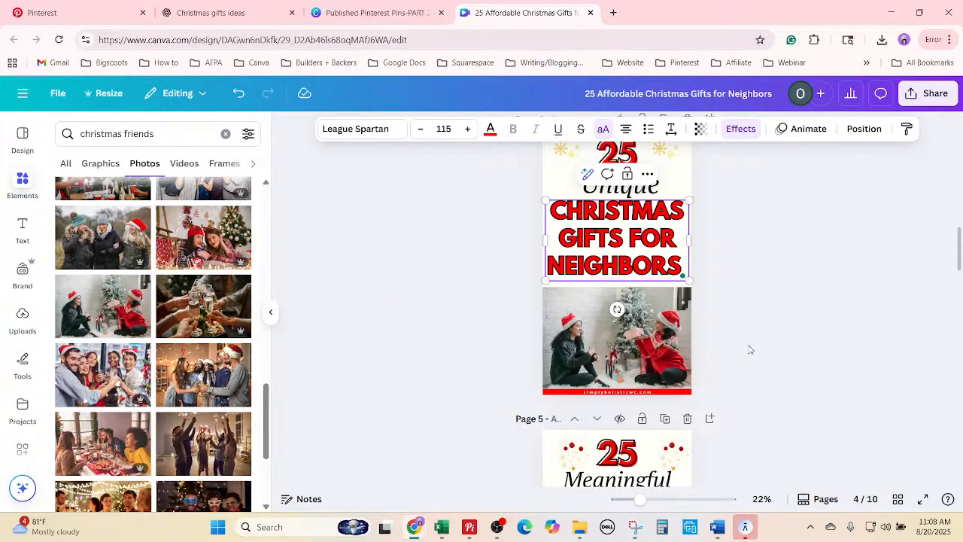
click(808, 366)
Replace the italic word "Meaningful" on page 5 with "Last-Minute".
scroll(811, 390, down, 5)
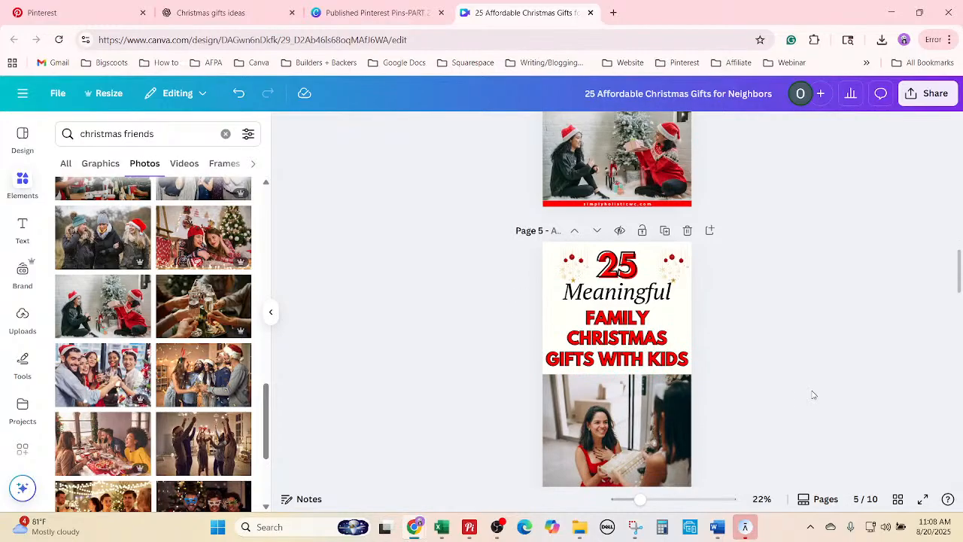
click(441, 526)
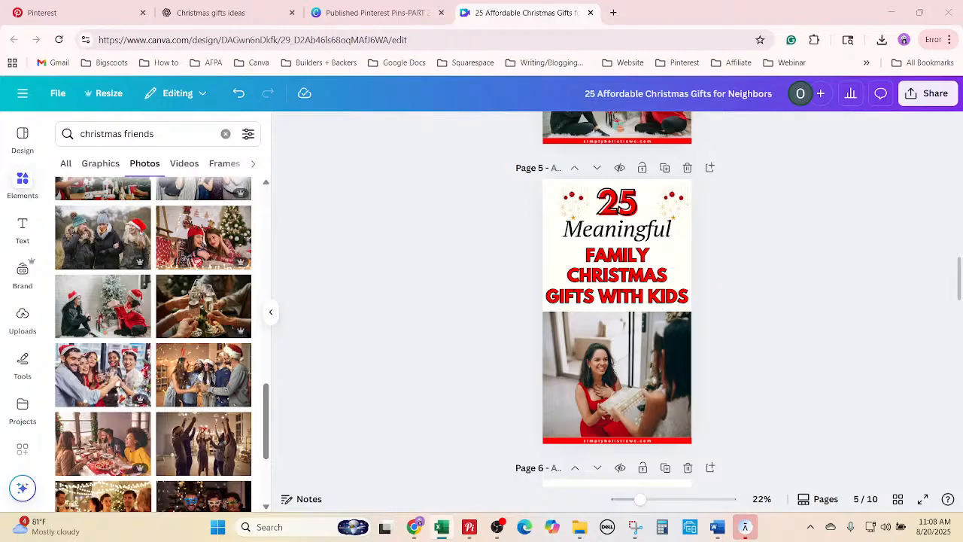
click(602, 232)
right_click(602, 231)
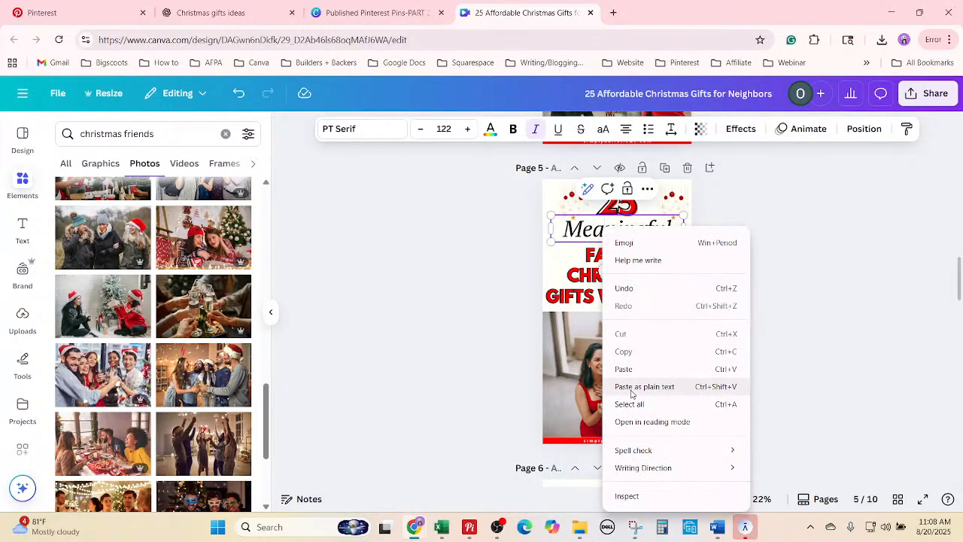
click(643, 400)
text(Last-Minute)
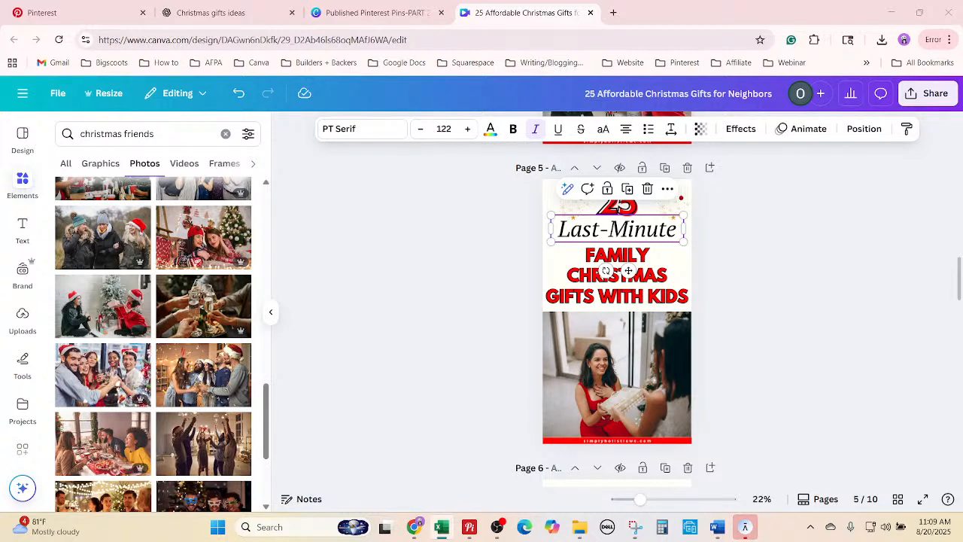
Change the red heading on page 5 to "CHRISTMAS GIFTS TO NEIGHBORS" and replace the photo with the group in Santa hats clinking glasses.
click(666, 277)
right_click(665, 276)
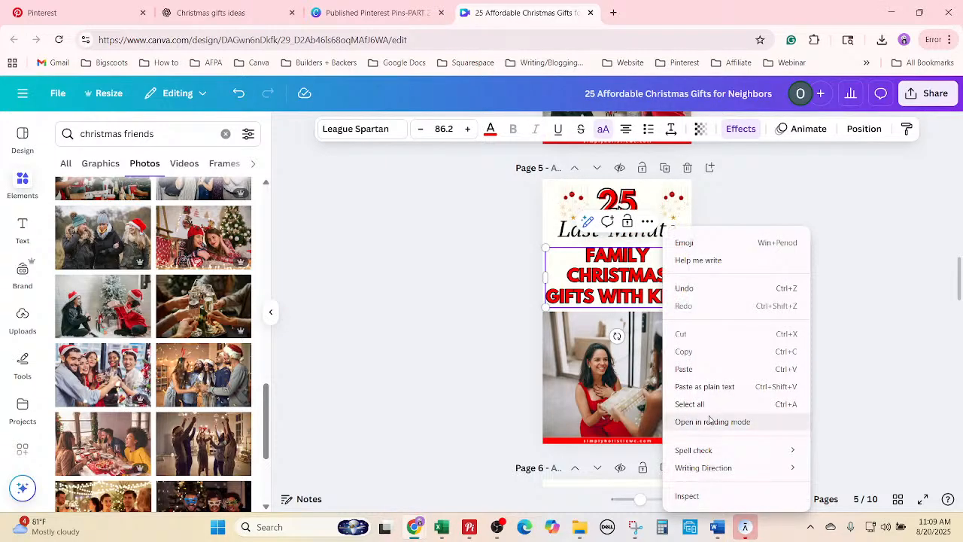
click(694, 386)
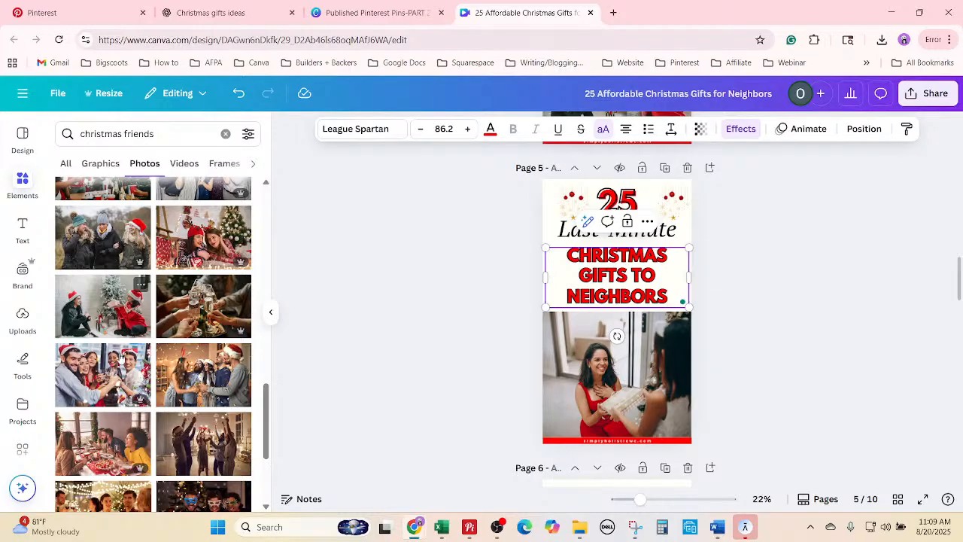
drag(117, 377, 640, 385)
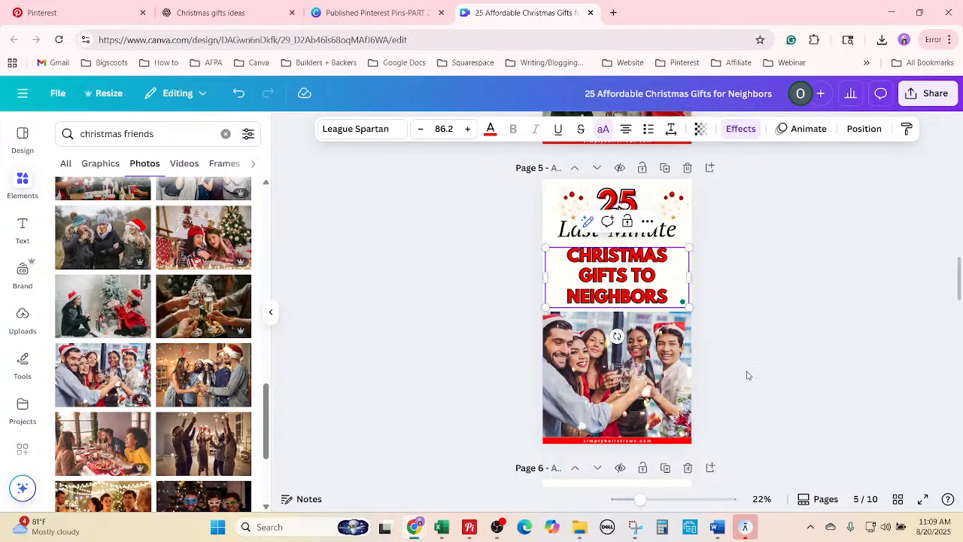
click(747, 375)
Replace the italic word "Must-Have" on page 6 with "Quick".
scroll(752, 389, down, 5)
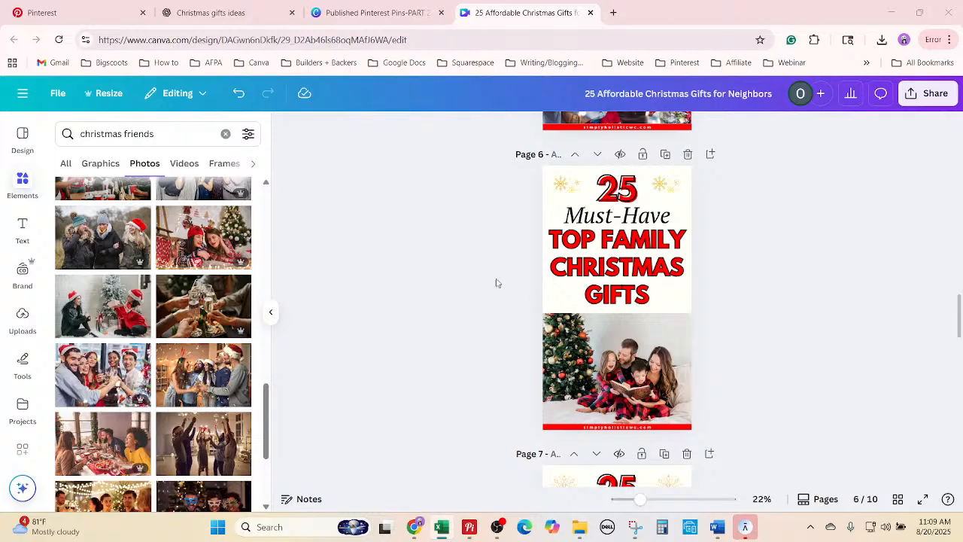
click(636, 222)
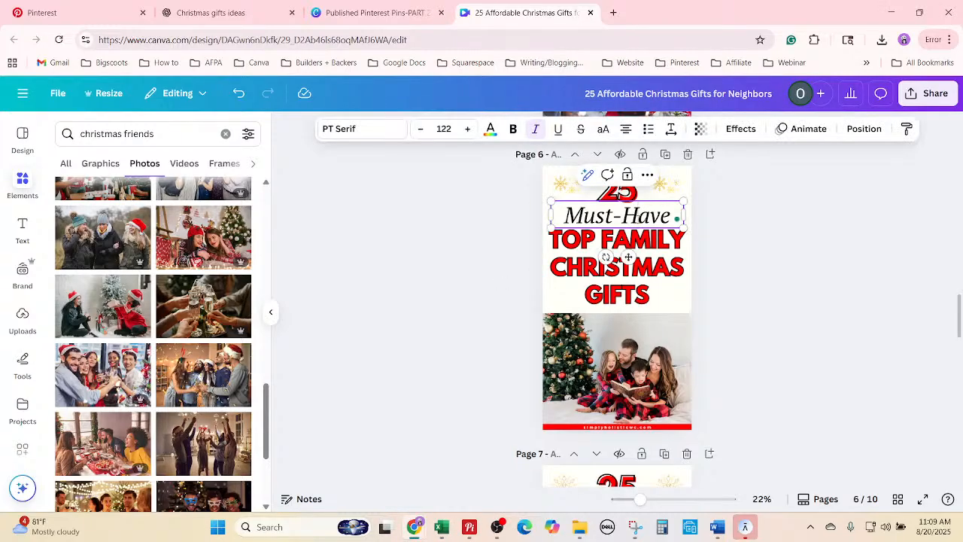
right_click(638, 220)
click(673, 396)
text(Quick)
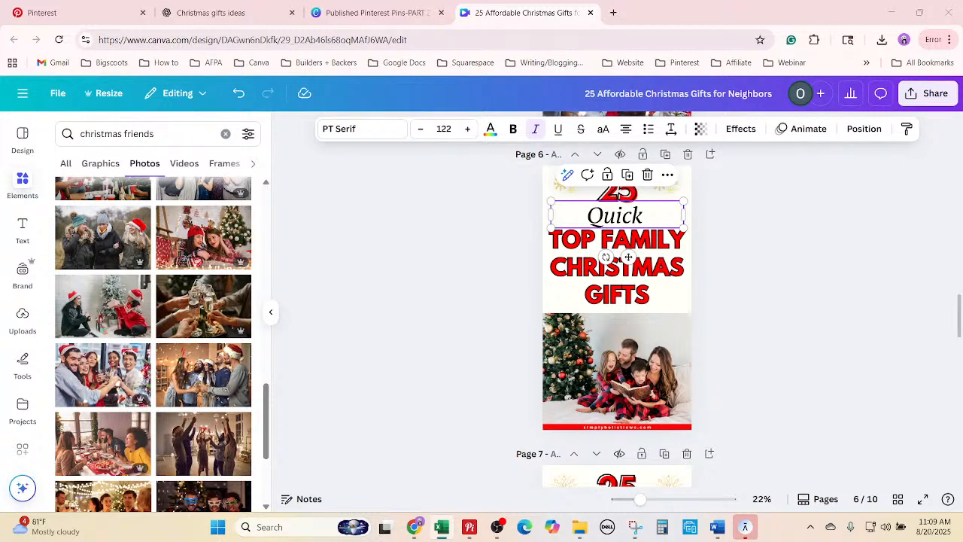
Replace the red heading text on page 6 with "CHRISTMAS GIFTS FOR NEIGHBORS".
click(636, 296)
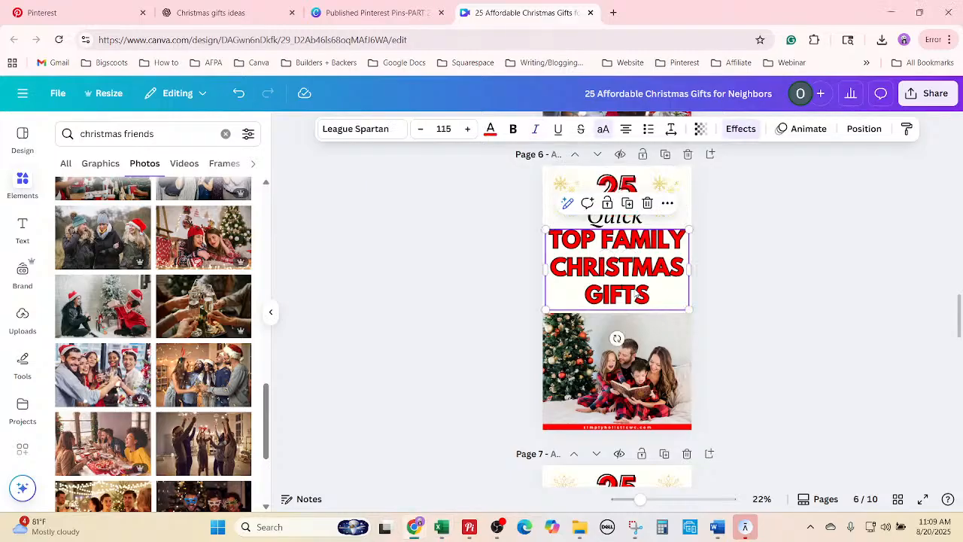
click(635, 296)
right_click(636, 295)
click(701, 188)
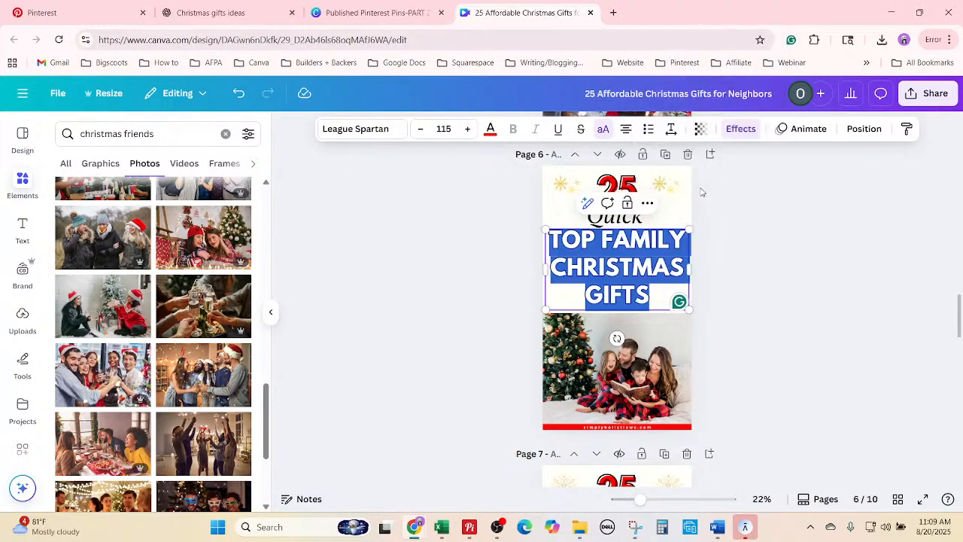
text(CHRISTMAS GIFTS FOR NEIGHBORS)
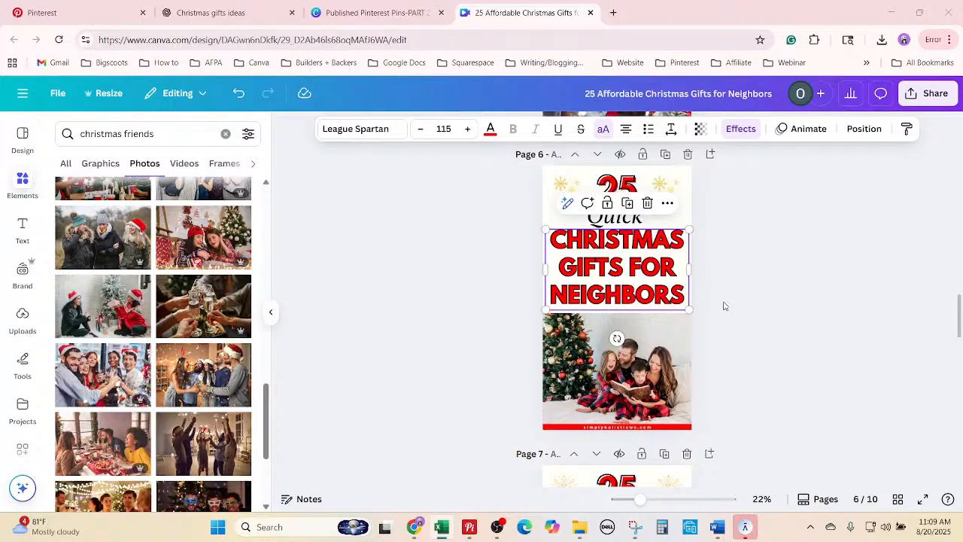
Replace the family photo on page 6 with the one of friends toasting amid confetti, with reindeer antlers and Santa hats.
scroll(733, 323, up, 3)
scroll(733, 329, down, 2)
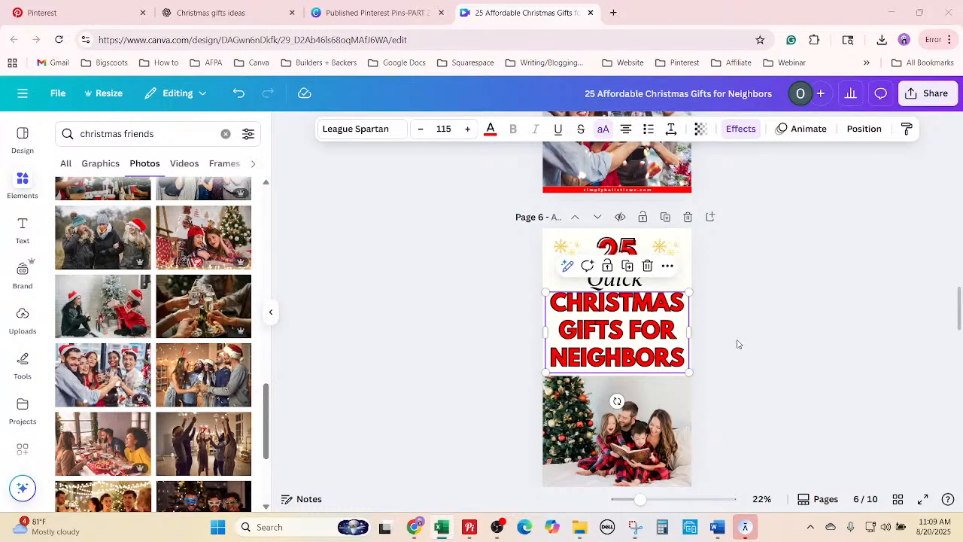
scroll(752, 365, down, 1)
scroll(752, 364, down, 1)
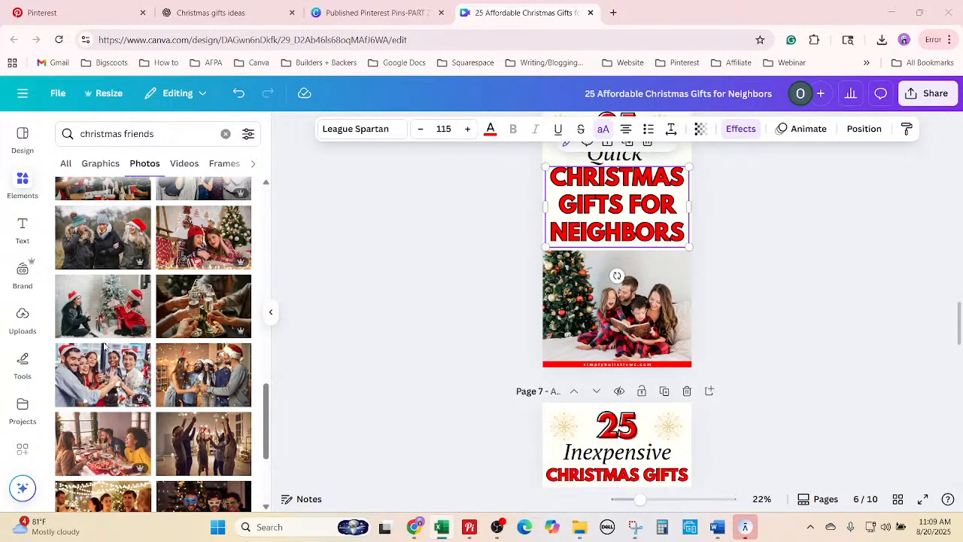
scroll(201, 346, down, 1)
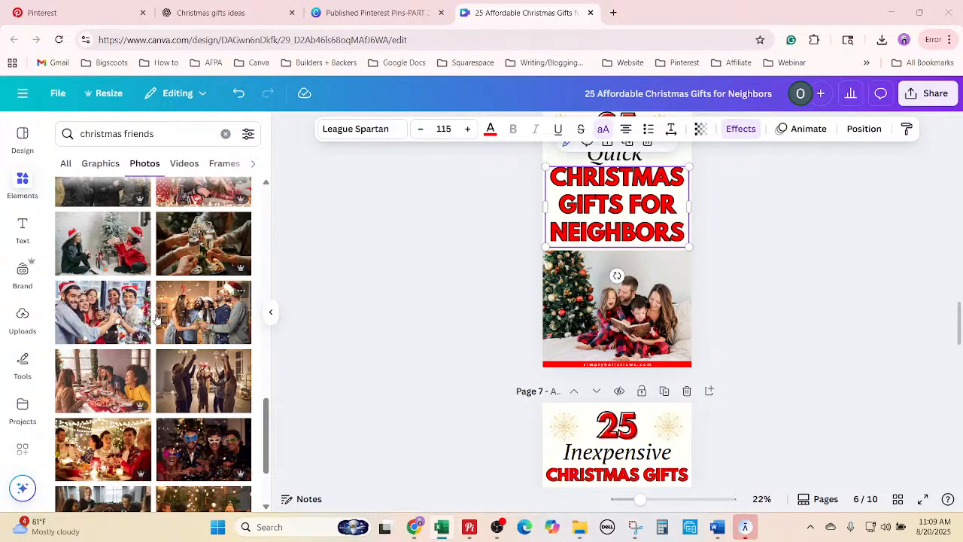
scroll(411, 345, up, 1)
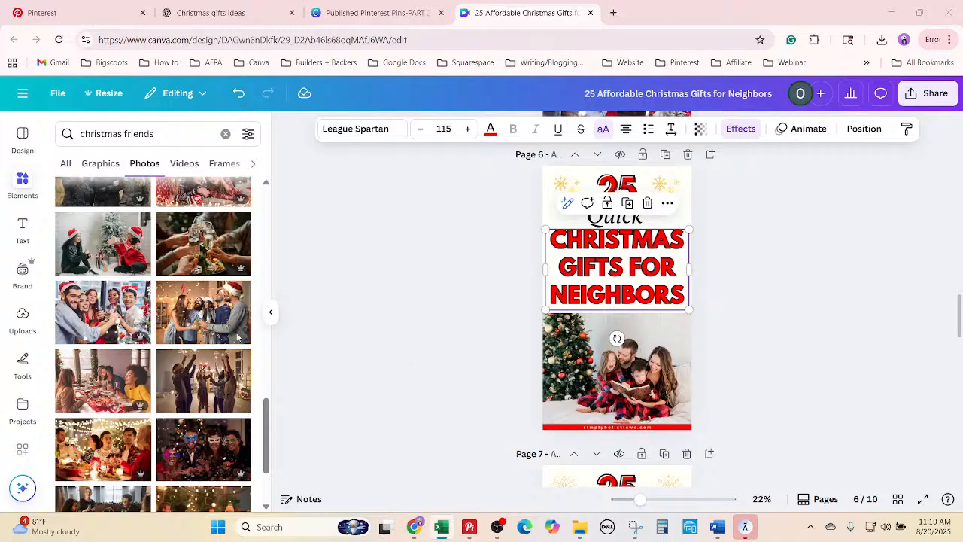
drag(653, 404, 617, 351)
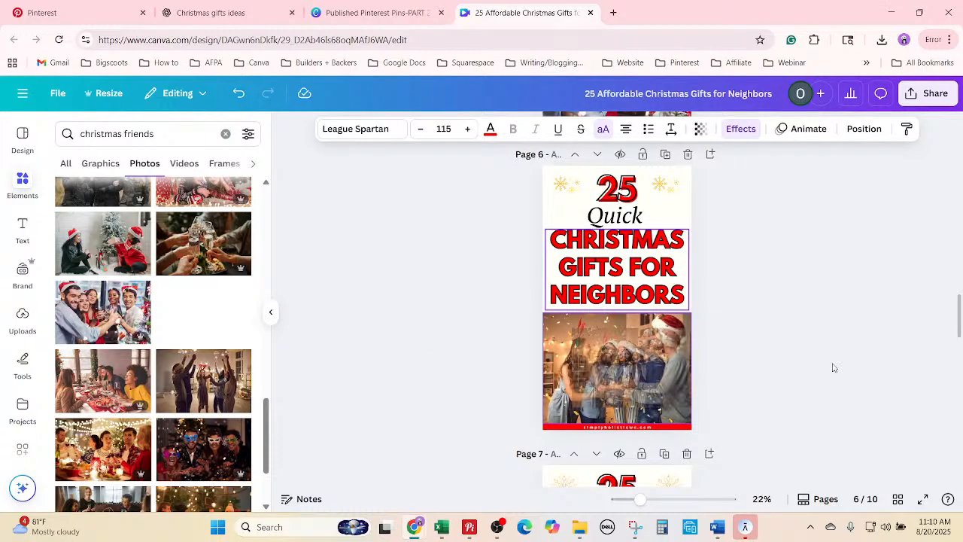
click(817, 349)
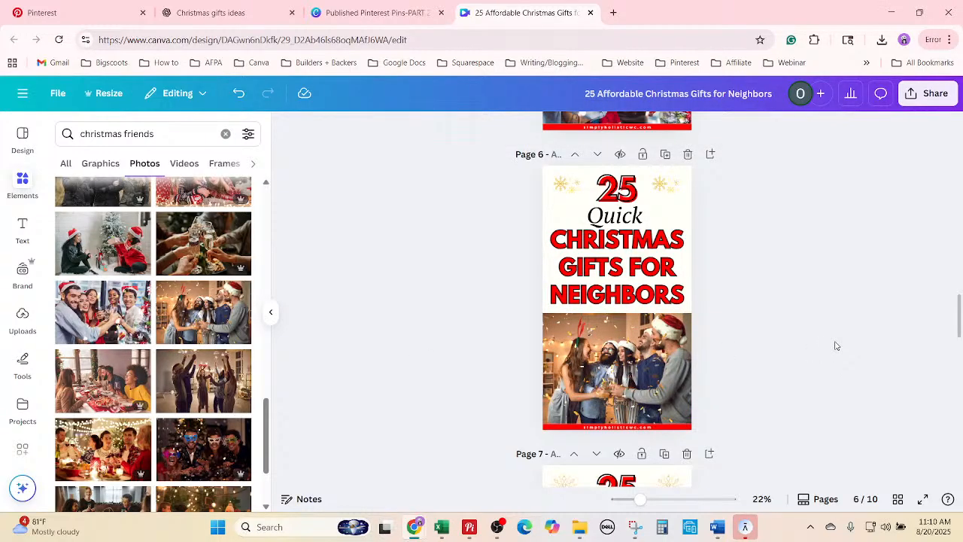
Shift the red heading on page 6 slightly down and enlarge the italic word "Quick" to font size 141.
drag(628, 266, 627, 280)
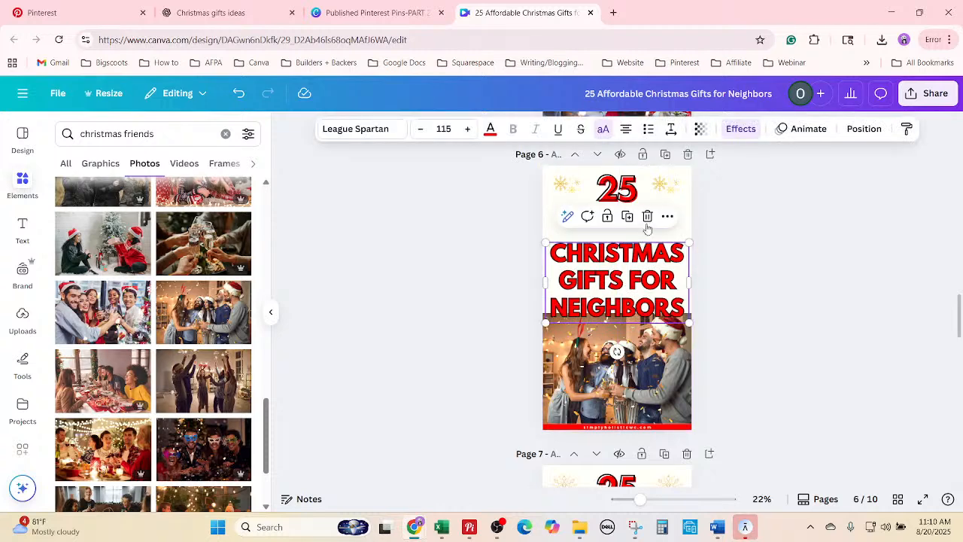
click(685, 224)
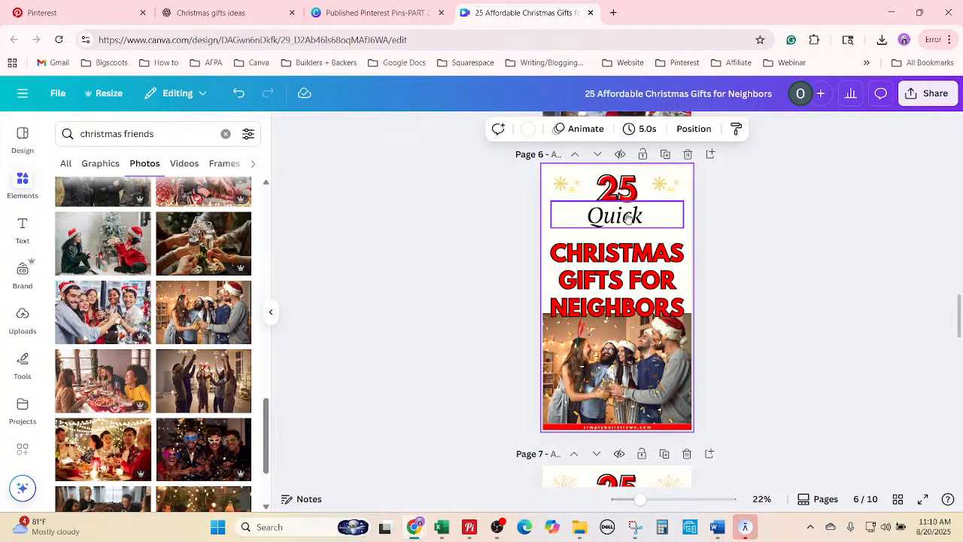
click(626, 215)
click(474, 131)
click(474, 132)
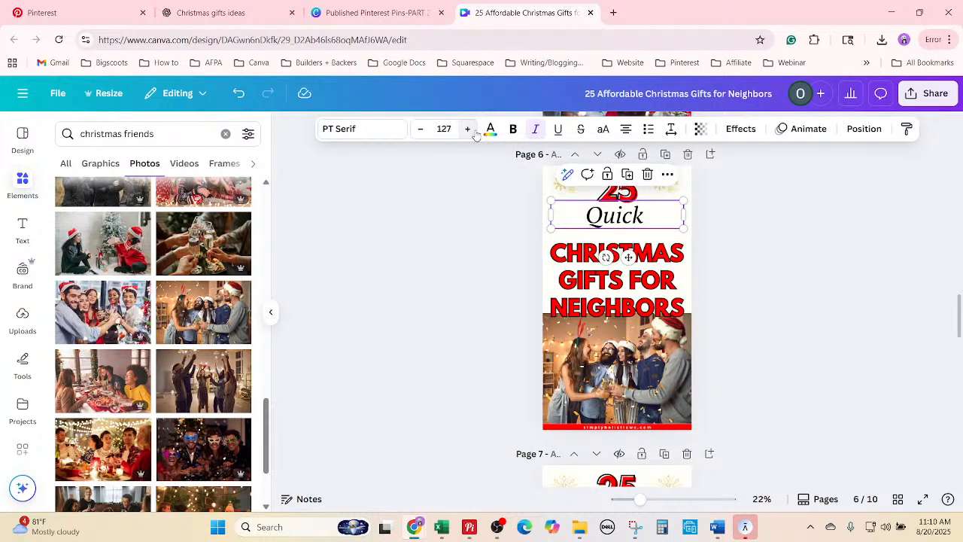
click(473, 132)
click(474, 132)
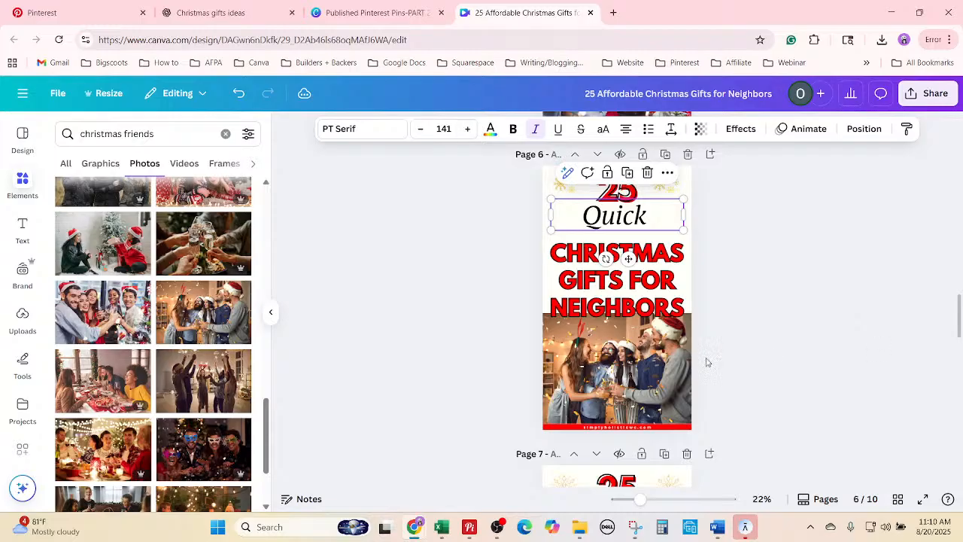
click(798, 327)
Move the red heading on page 6 up between "Quick" and the photo, and check both texts' alignment to the page.
drag(609, 279, 616, 268)
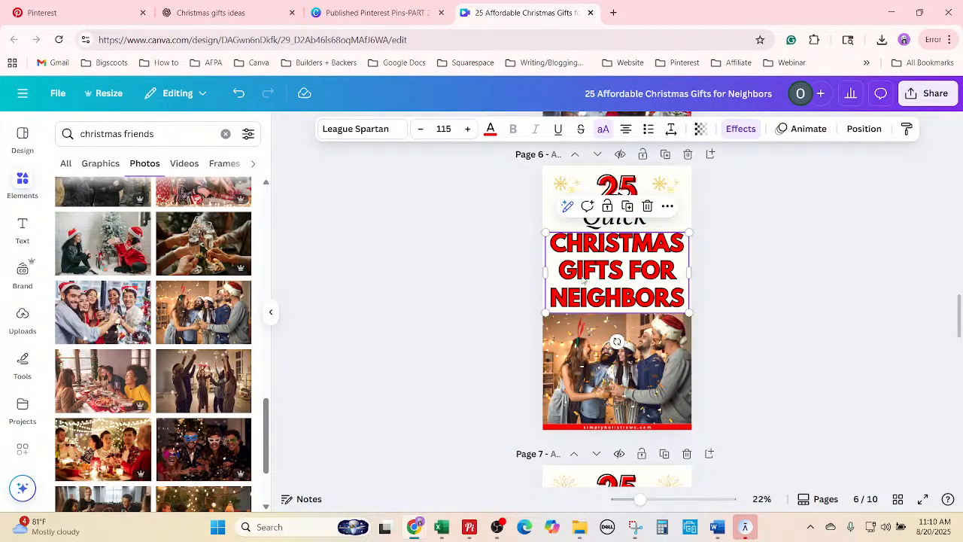
click(818, 285)
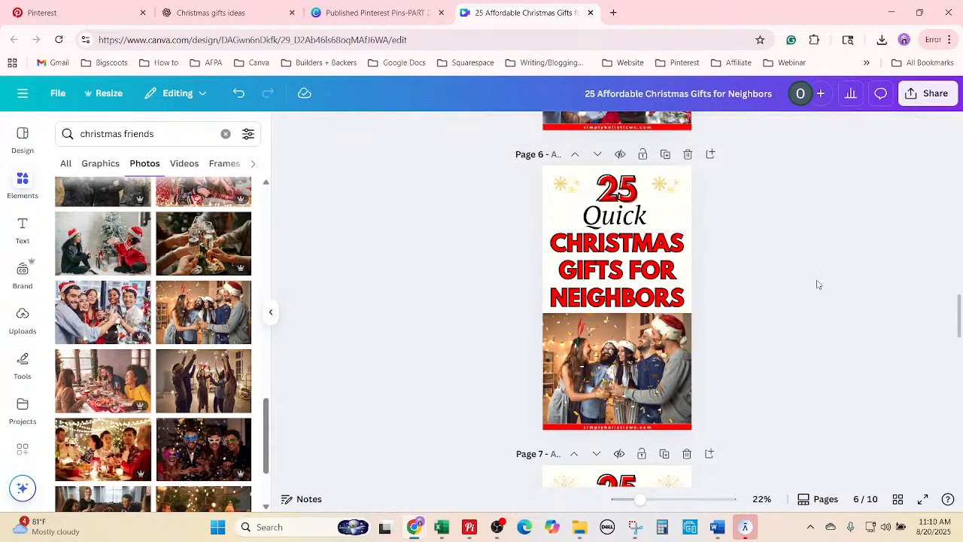
click(644, 256)
click(863, 130)
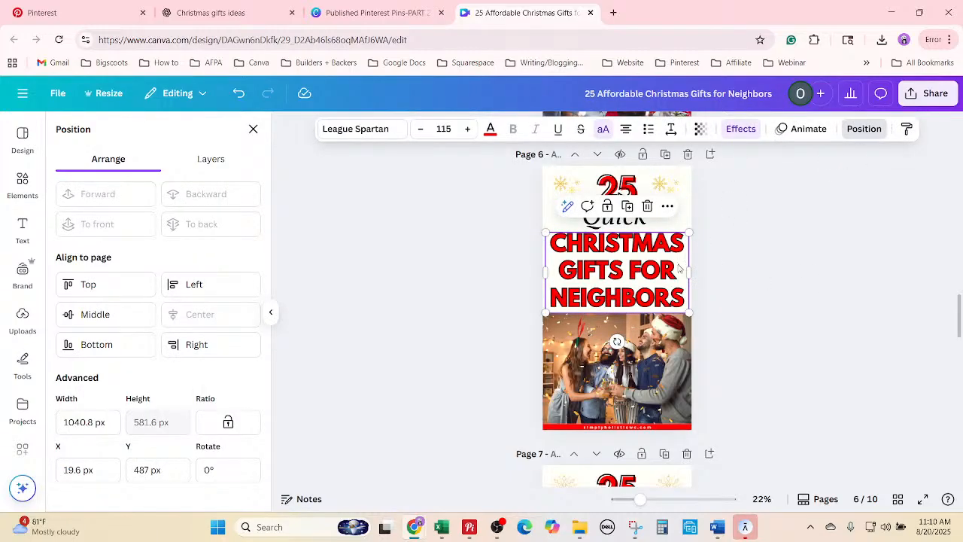
click(656, 225)
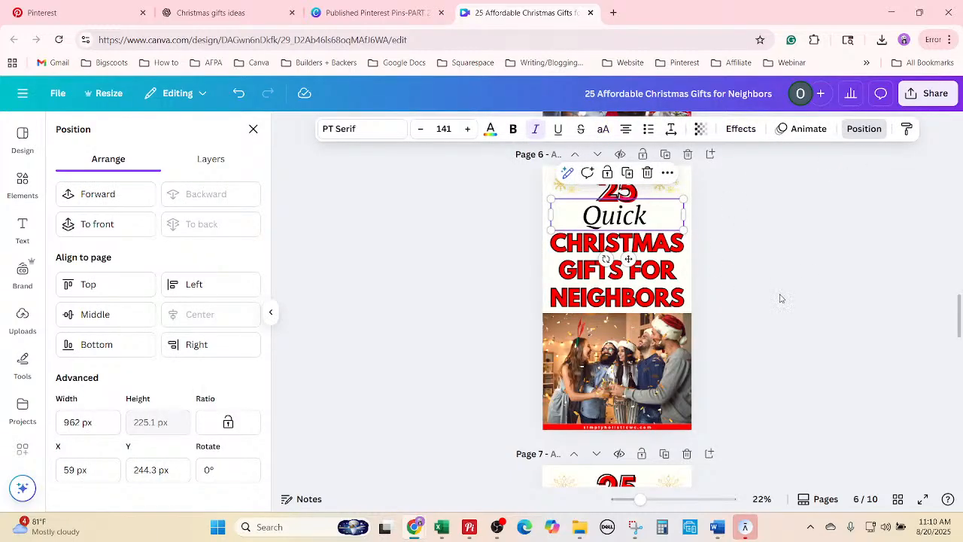
key(Escape)
Replace the italic word "Inexpensive" on page 7 with "Practical".
scroll(769, 357, down, 3)
scroll(769, 358, down, 1)
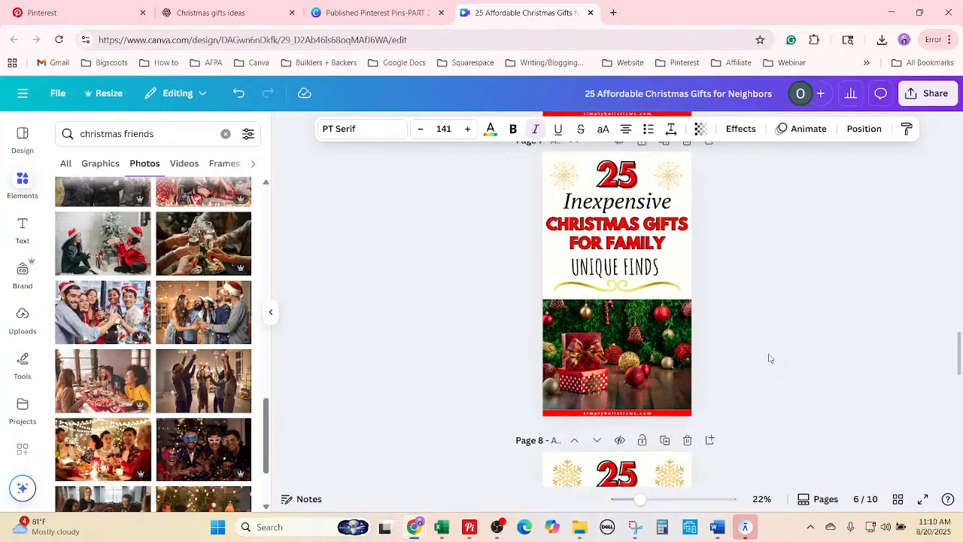
scroll(770, 357, up, 1)
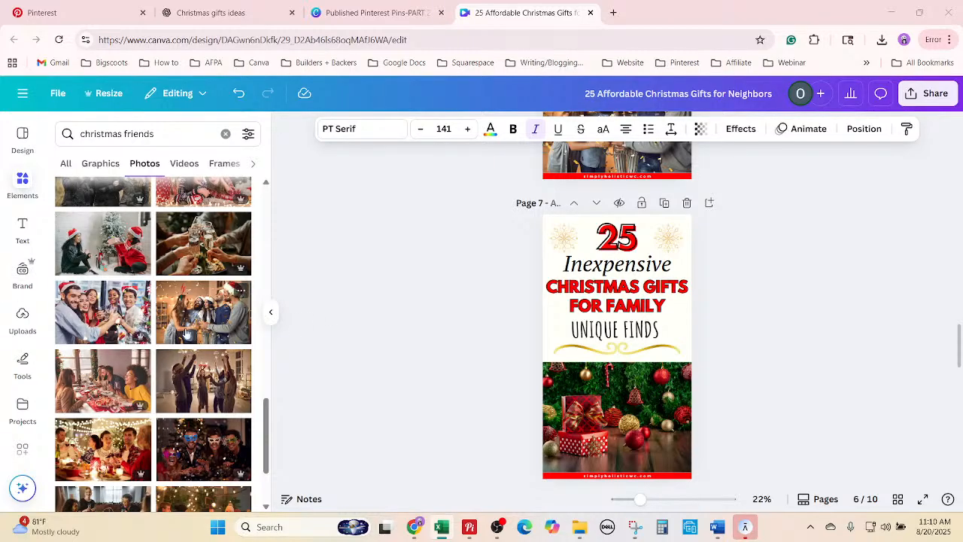
click(617, 237)
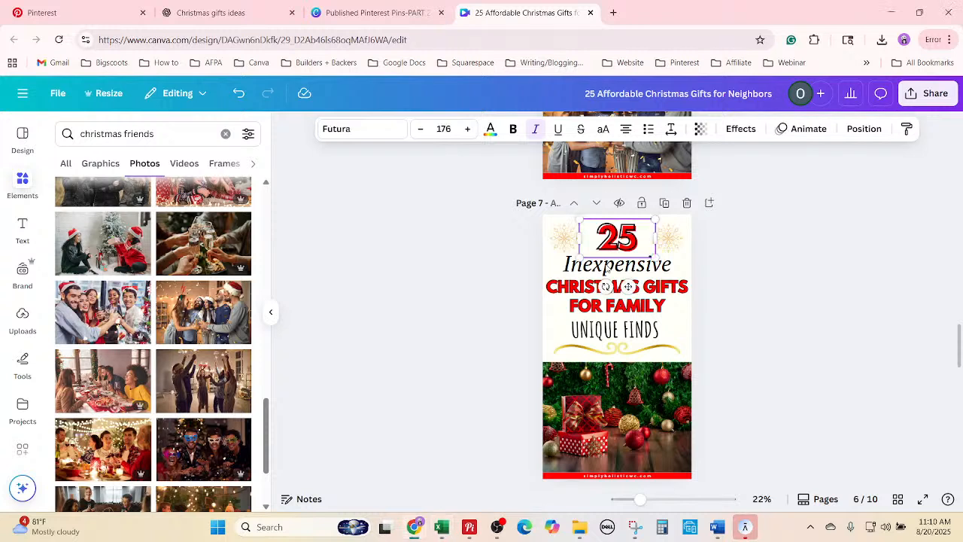
click(774, 273)
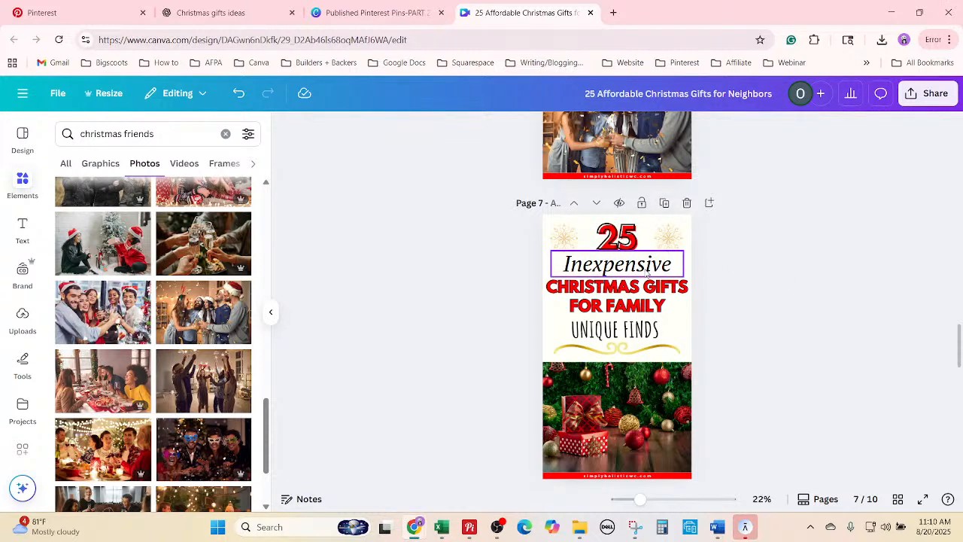
double_click(647, 275)
text(Practical)
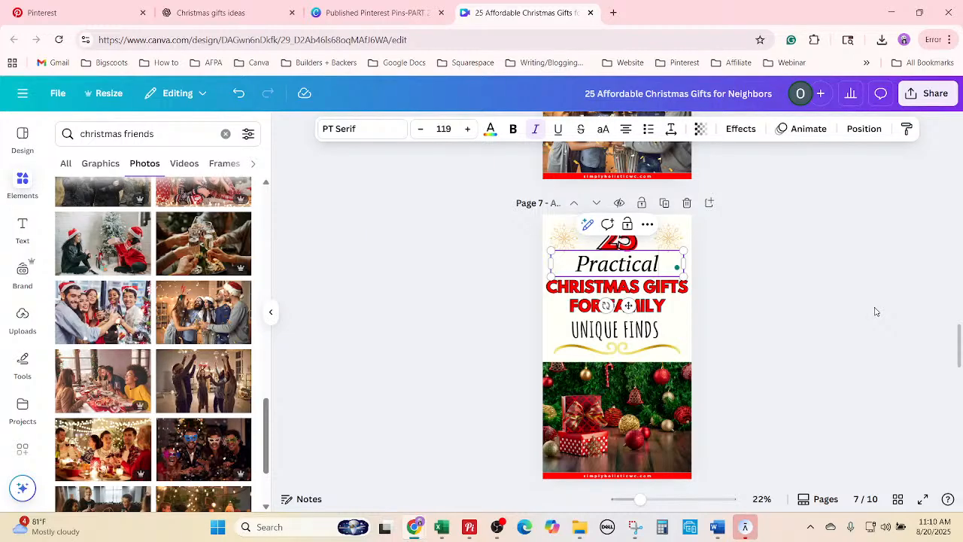
key(Escape)
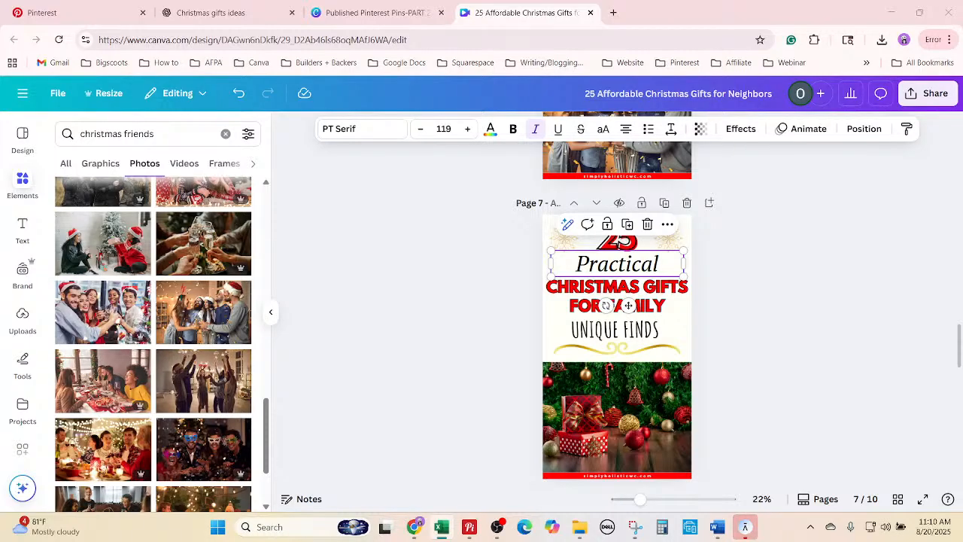
Delete the "UNIQUE FINDS" text and the gold flourish beneath it from page 7.
click(670, 337)
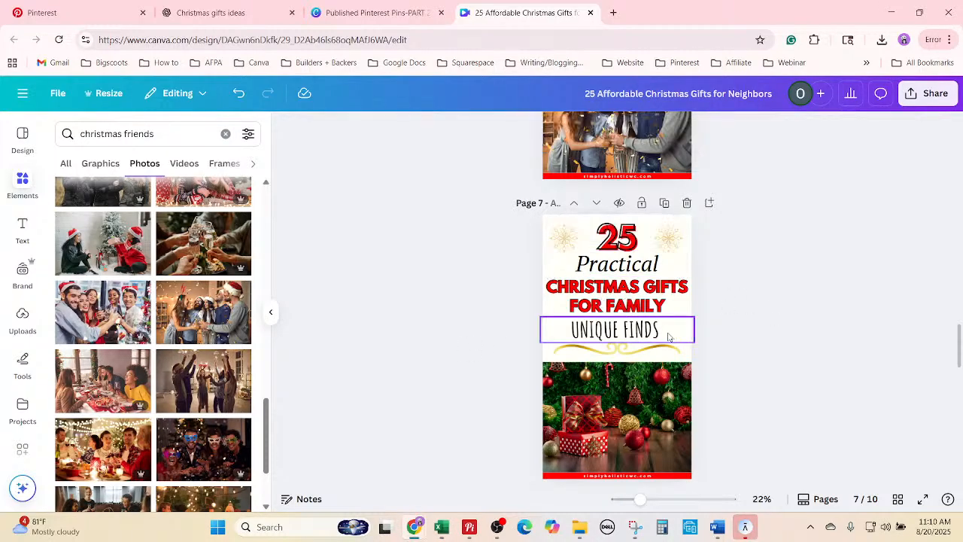
key(Delete)
click(656, 349)
key(Delete)
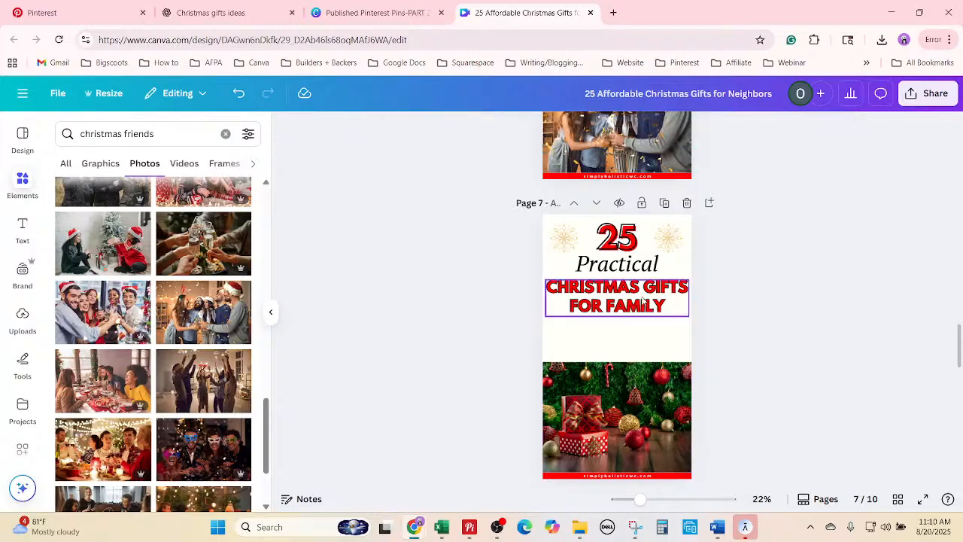
Change the red heading on page 7 to "CHRISTMAS GIFTS FOR NEIGHBORS".
double_click(642, 301)
right_click(645, 298)
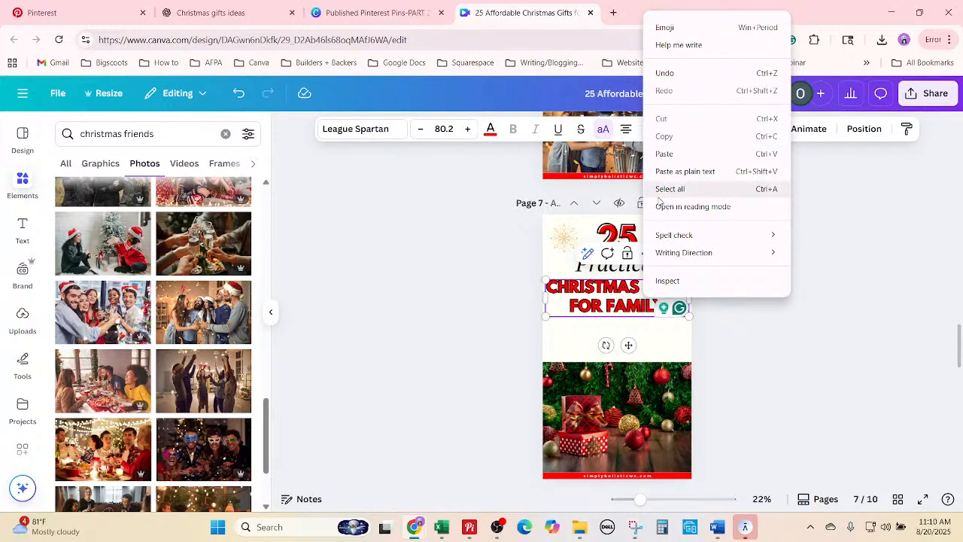
click(662, 194)
text(CHRISTMAS GIFTS FOR NEIGHBORS)
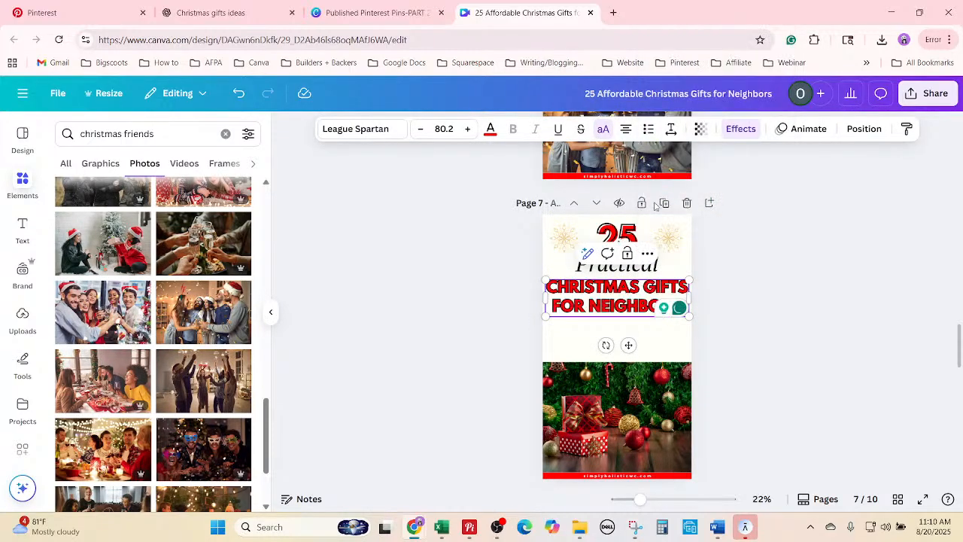
Enlarge the red heading on page 7 to a font size of about 110 so it fills the space above the photo.
click(464, 129)
click(465, 130)
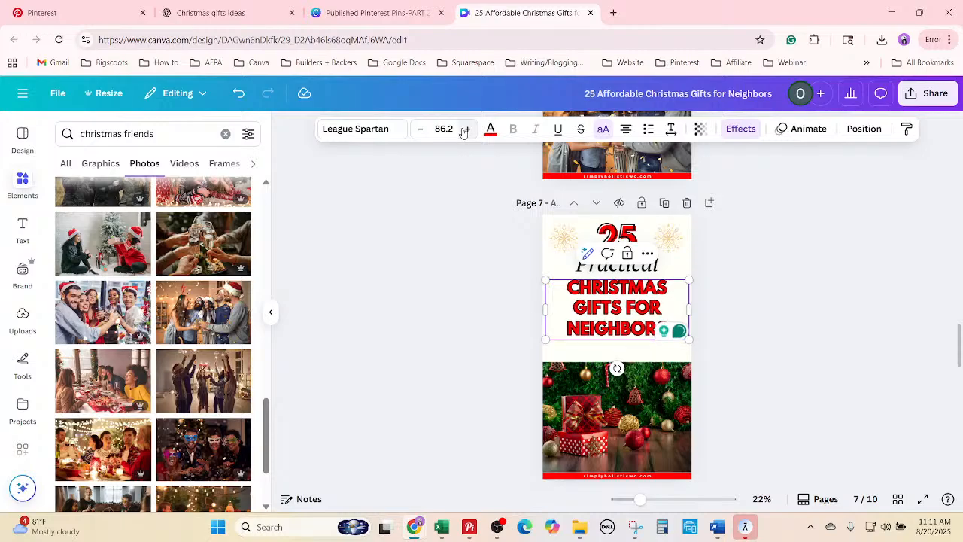
click(465, 130)
click(465, 129)
click(465, 129)
click(465, 130)
click(465, 129)
click(465, 129)
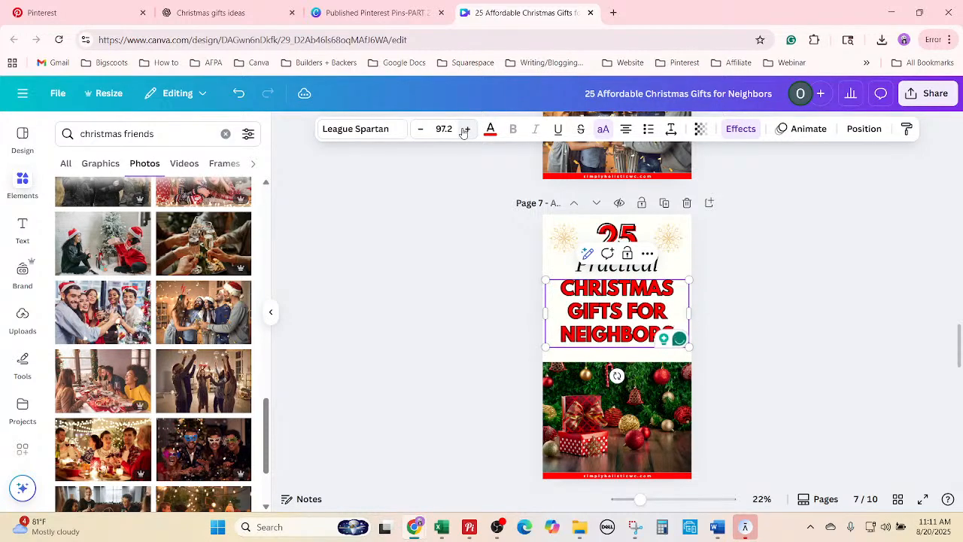
click(465, 129)
click(465, 129)
click(465, 129)
click(464, 129)
click(464, 129)
click(465, 130)
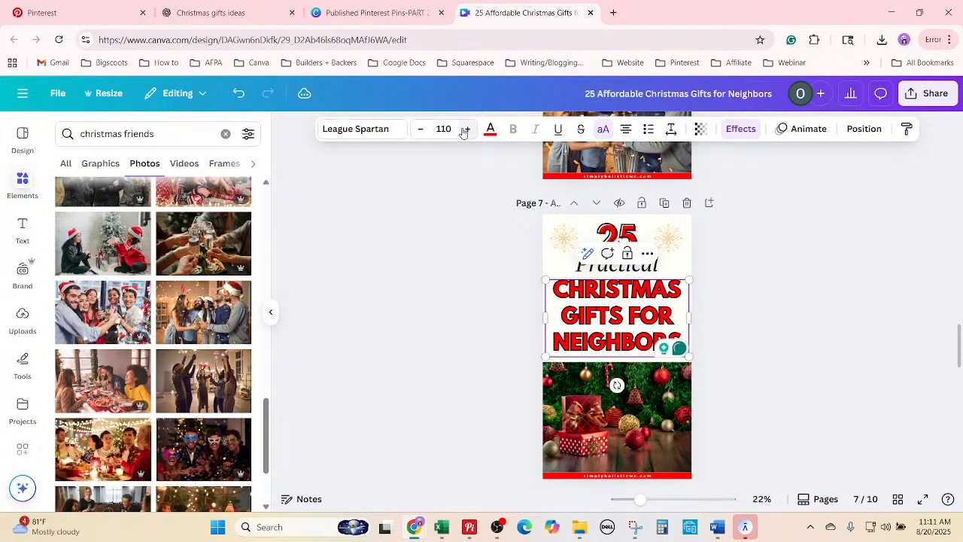
click(465, 130)
click(759, 315)
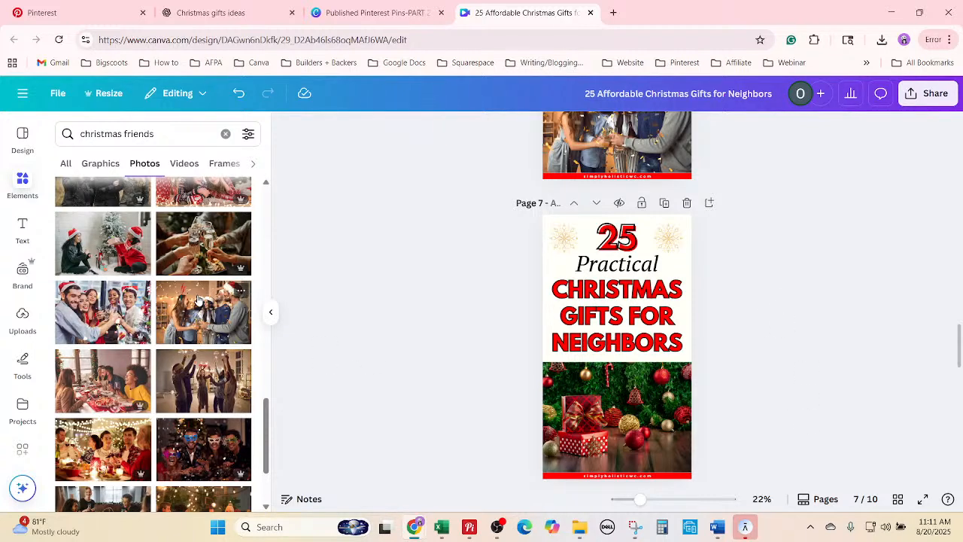
Replace the gift box photo on page 7 with the one of friends dining by candlelight under string lights.
scroll(198, 300, down, 2)
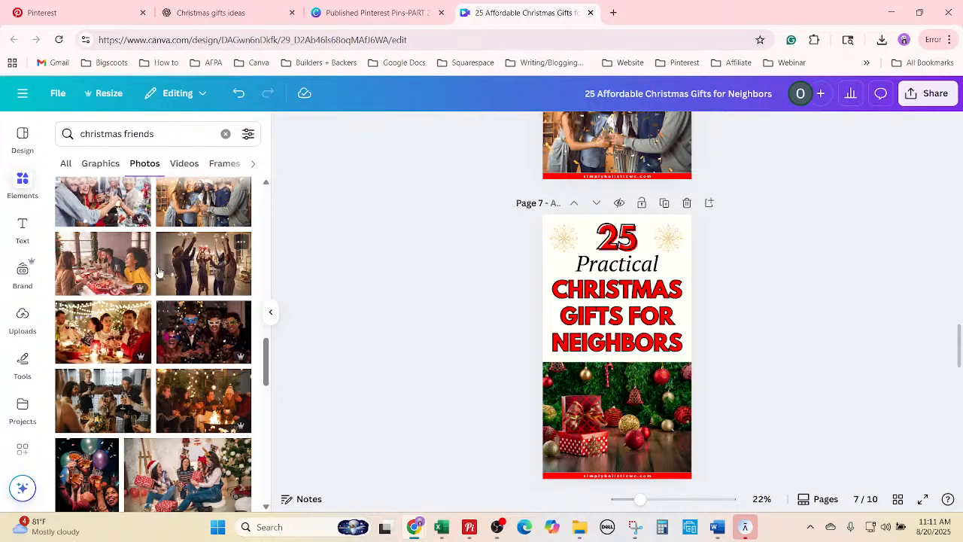
drag(103, 334, 637, 458)
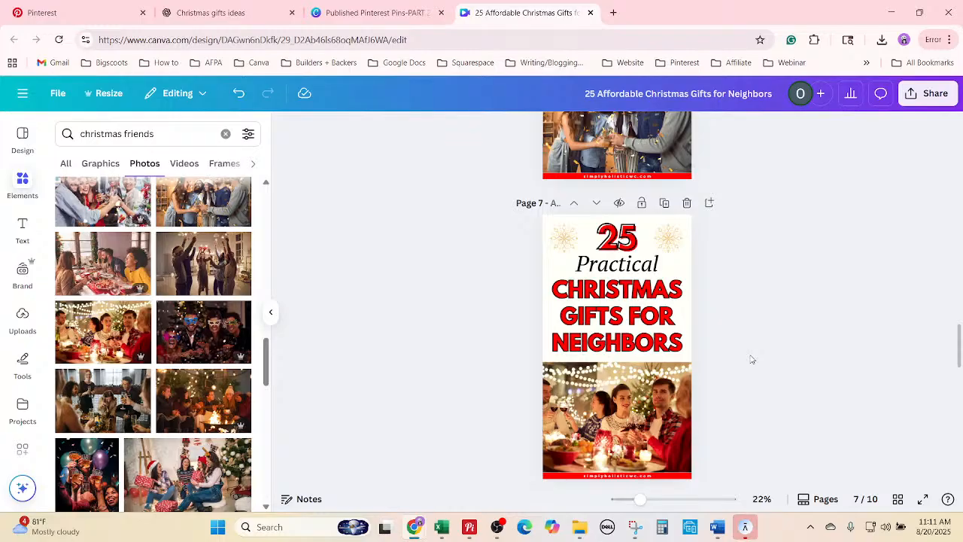
scroll(779, 351, down, 4)
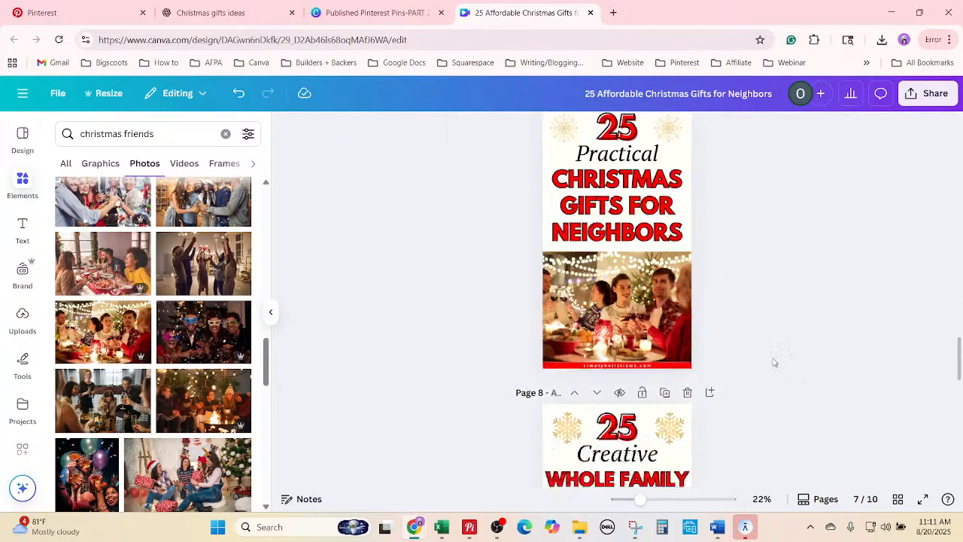
scroll(777, 364, down, 1)
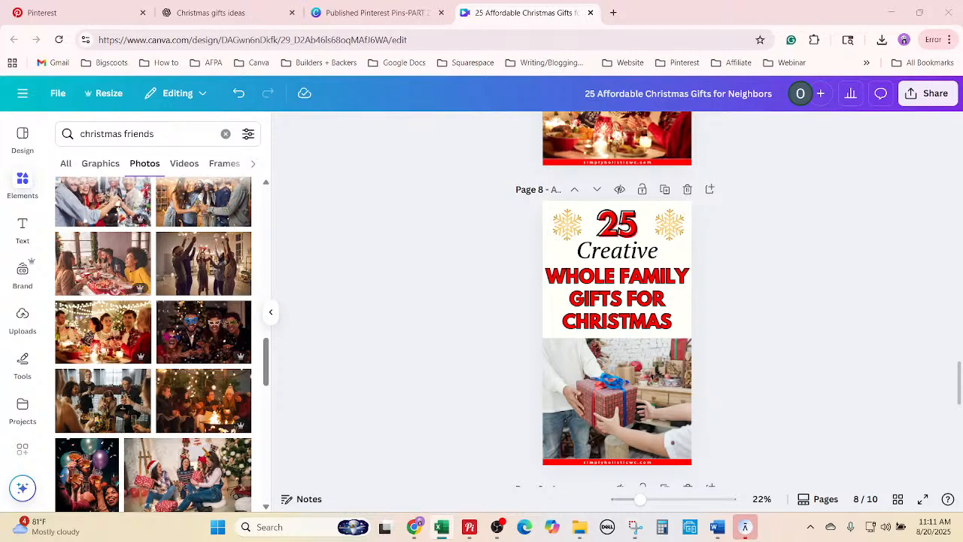
Change the italic "Creative" text on page 8 to "Budget-Friendly".
click(666, 261)
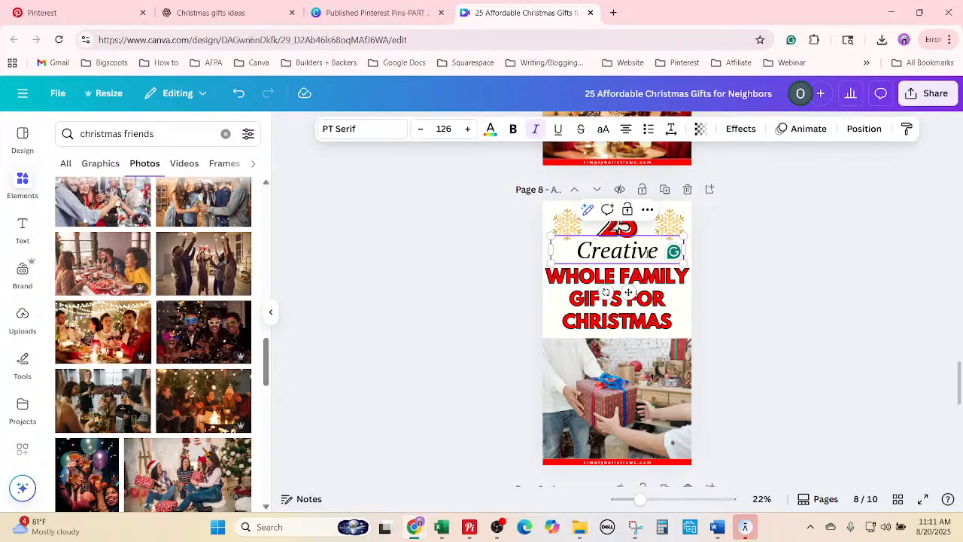
right_click(648, 254)
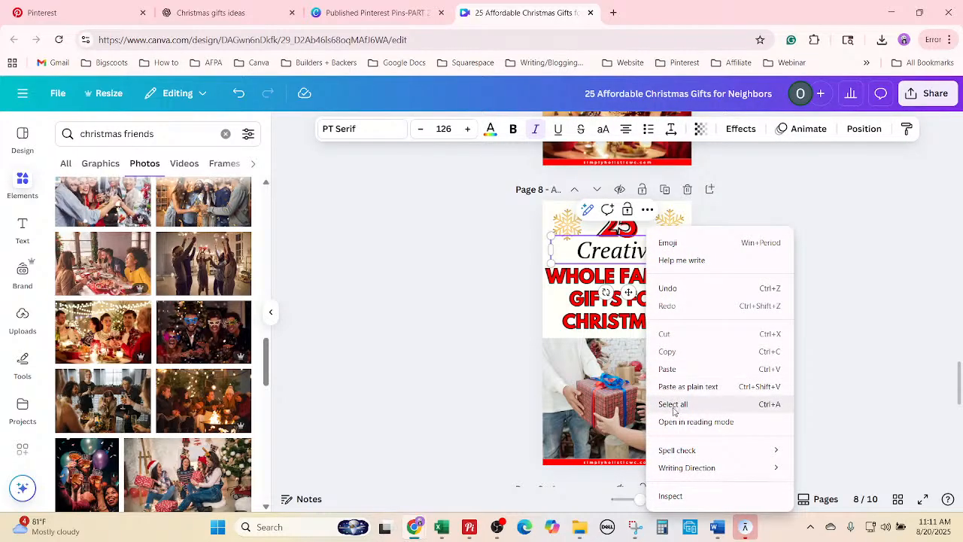
click(670, 402)
text(Budget-Friendly)
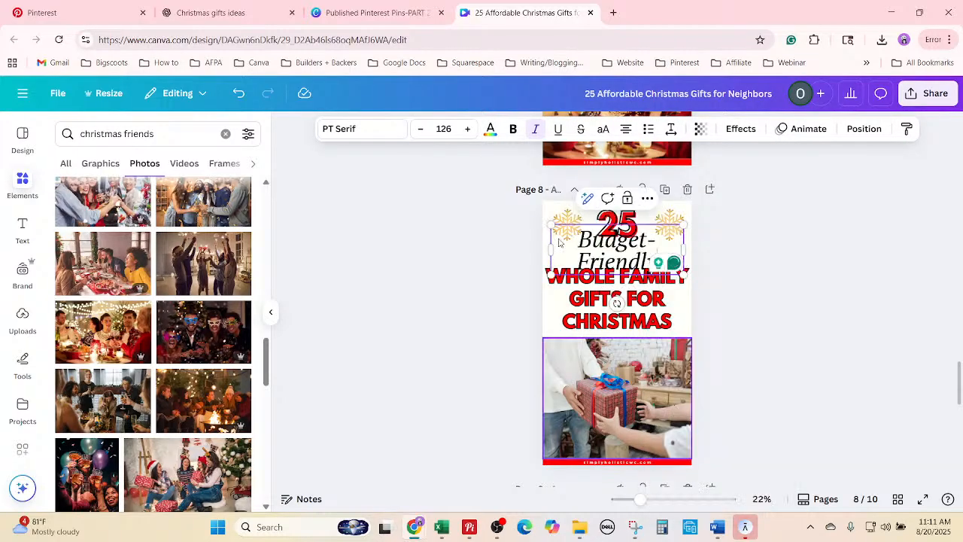
Reduce the "Budget-Friendly" text on page 8 to font size 105 so it fits on one line.
click(422, 130)
click(422, 130)
click(422, 130)
click(422, 130)
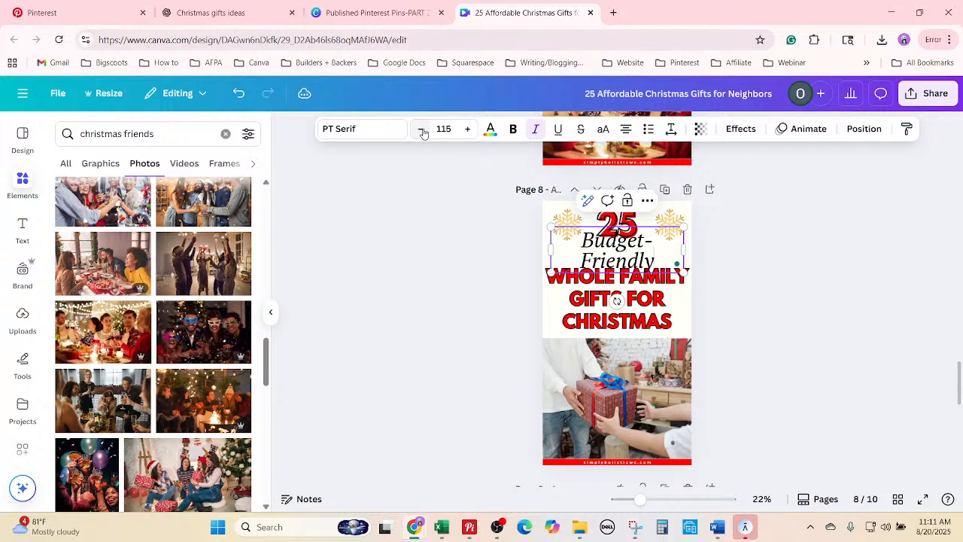
click(422, 130)
click(422, 131)
click(422, 130)
click(422, 130)
click(422, 130)
click(422, 131)
click(467, 129)
click(467, 128)
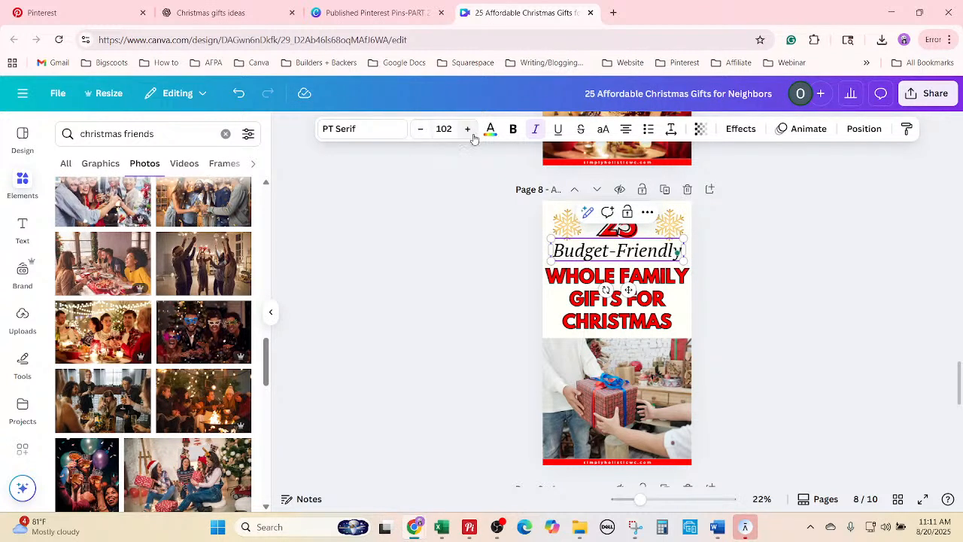
click(467, 129)
click(468, 130)
click(468, 130)
click(468, 130)
click(468, 129)
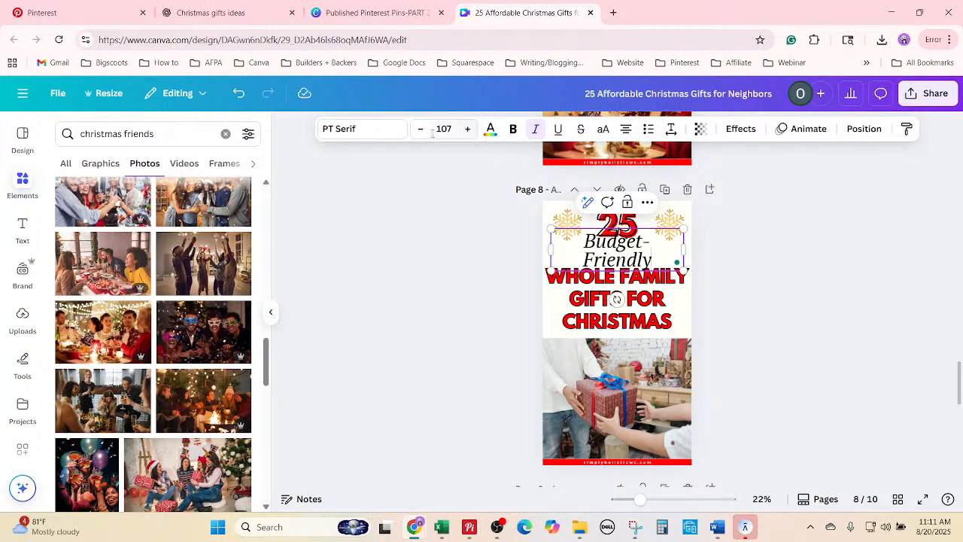
click(422, 130)
click(422, 130)
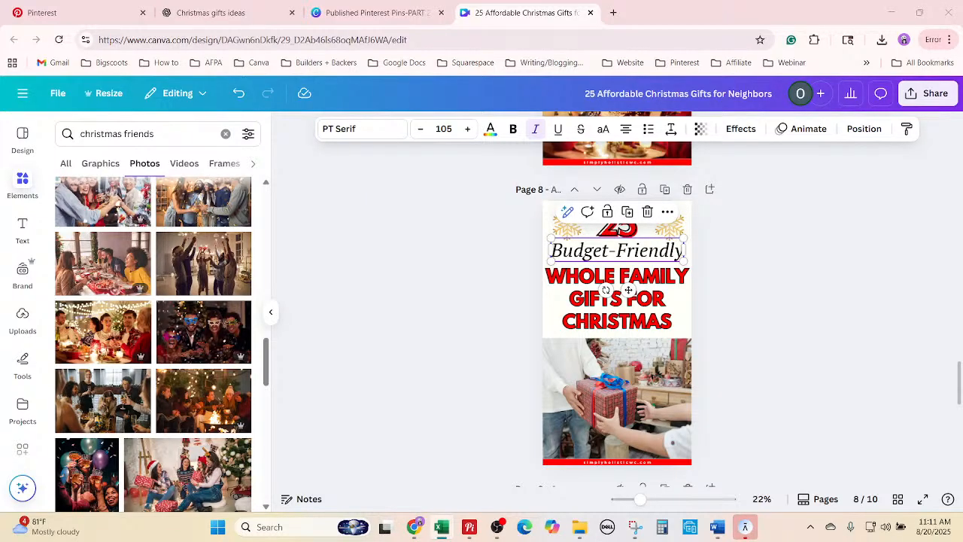
Change the red heading on page 8 to "CHRISTMAS GIFTS FOR FRIENDS AND NEIGHBORS".
click(671, 307)
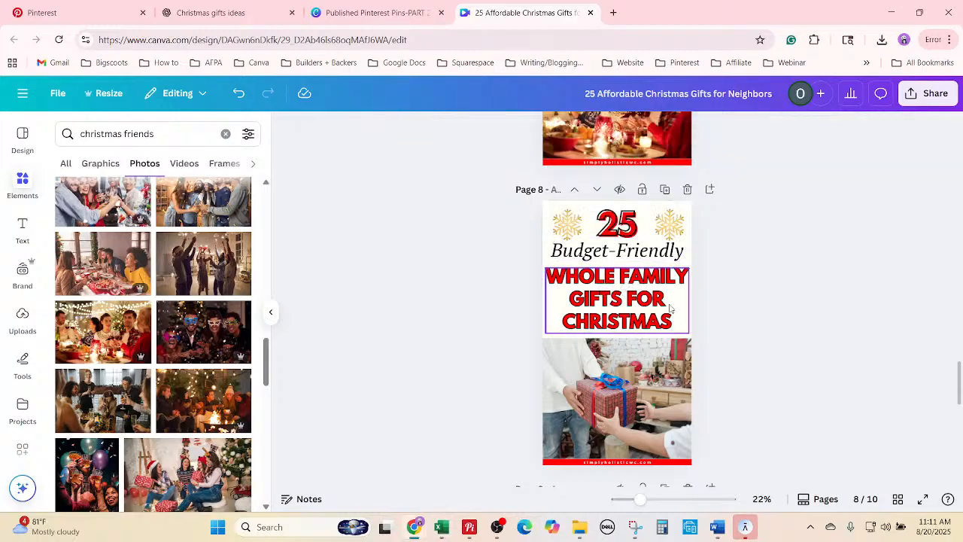
right_click(668, 304)
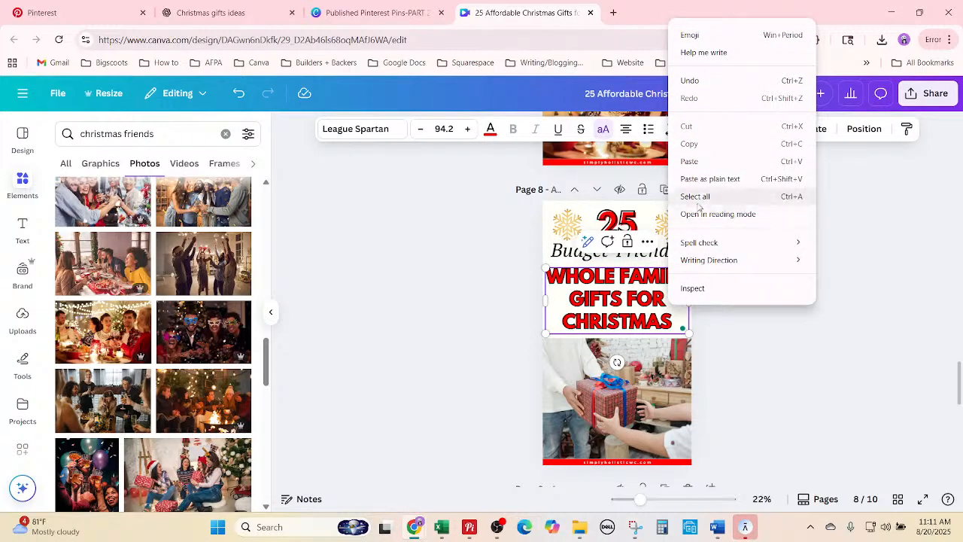
click(698, 205)
text(CHRISTMAS GIFTS FOR FRIENDS AND NEIGHBORS)
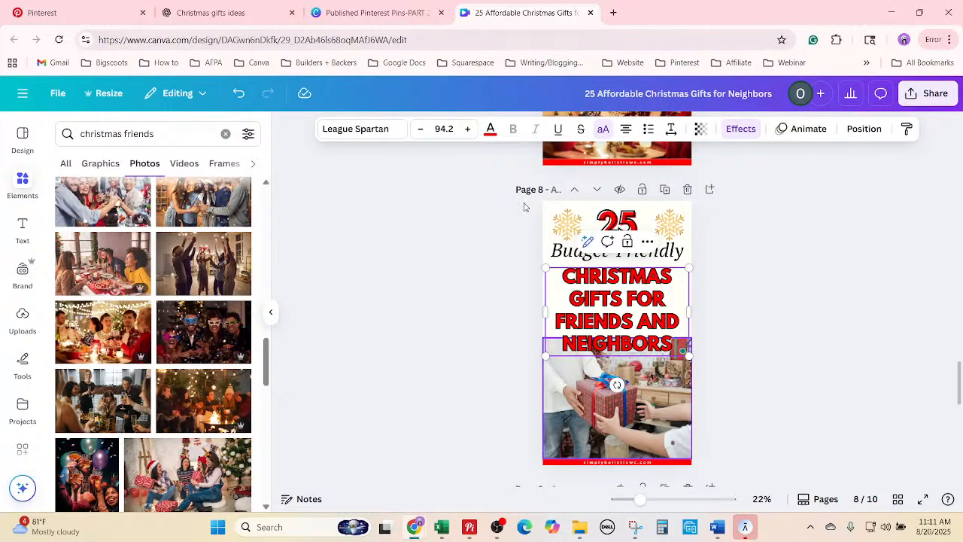
Reduce the red heading's font size on page 8 and lower the photo's upper edge to clear the heading's last line.
click(420, 128)
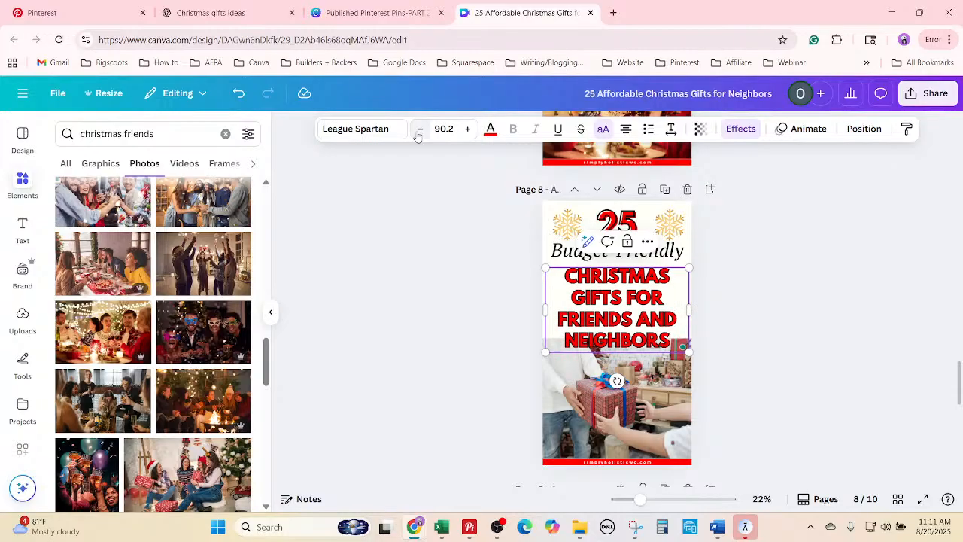
click(420, 128)
click(419, 129)
click(679, 403)
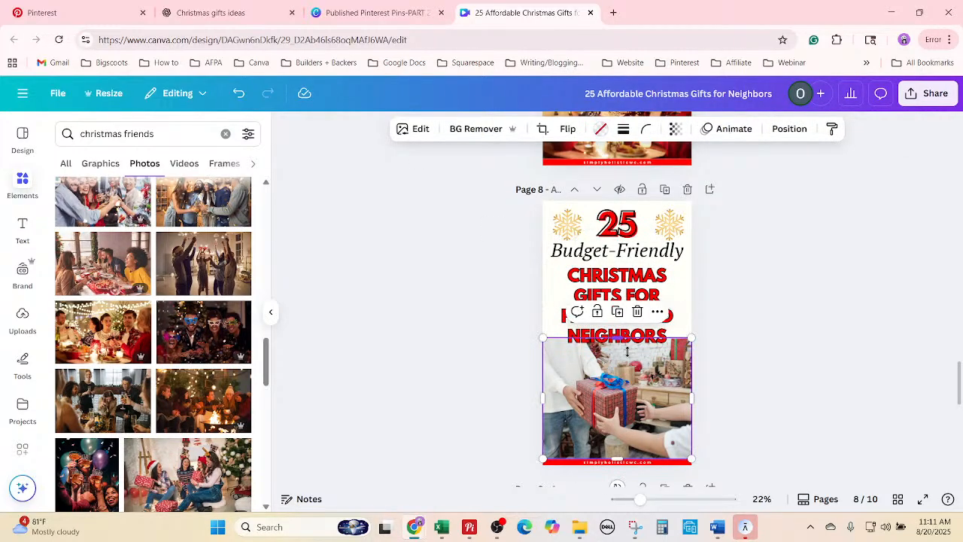
click(773, 319)
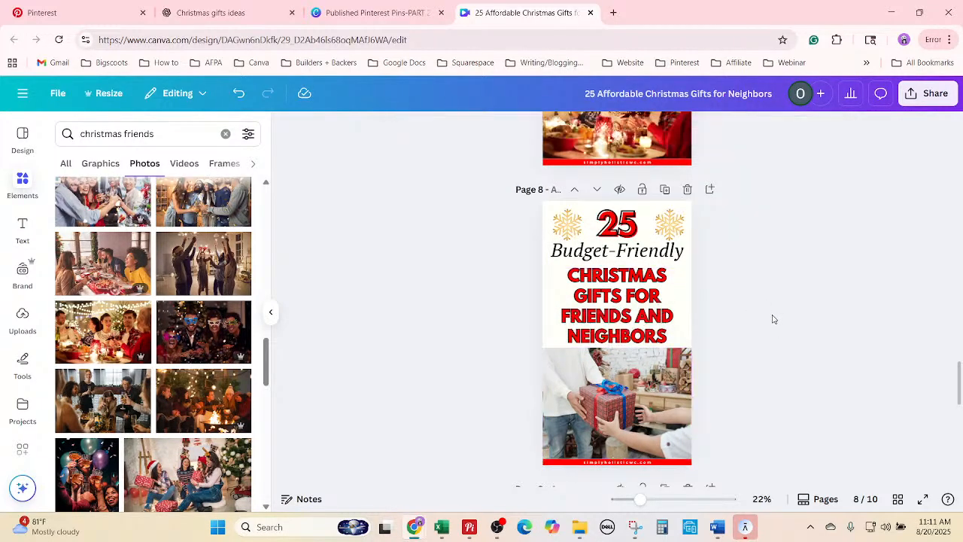
Move the red heading on page 8 slightly up and enlarge it a little to a font size of about 88.
click(632, 286)
drag(630, 291, 631, 283)
click(468, 129)
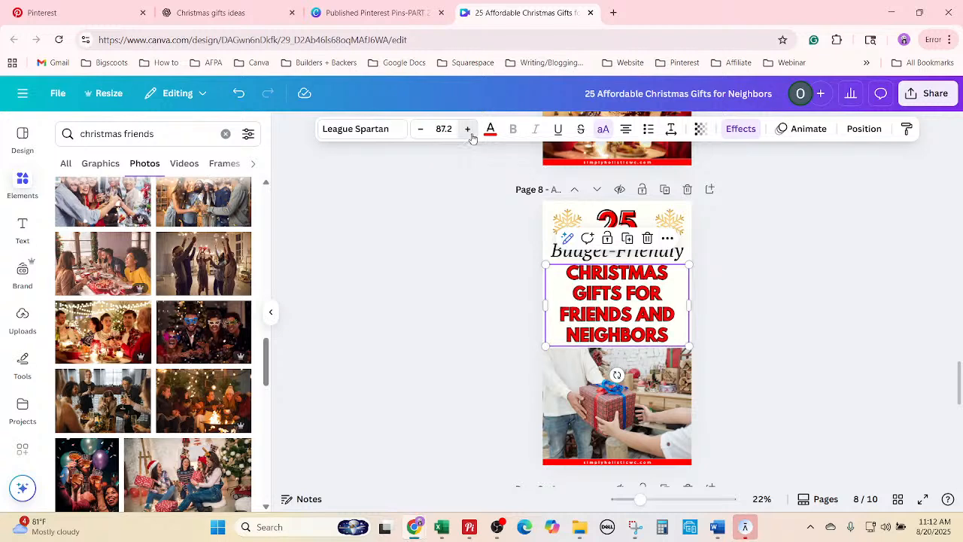
click(467, 129)
click(787, 345)
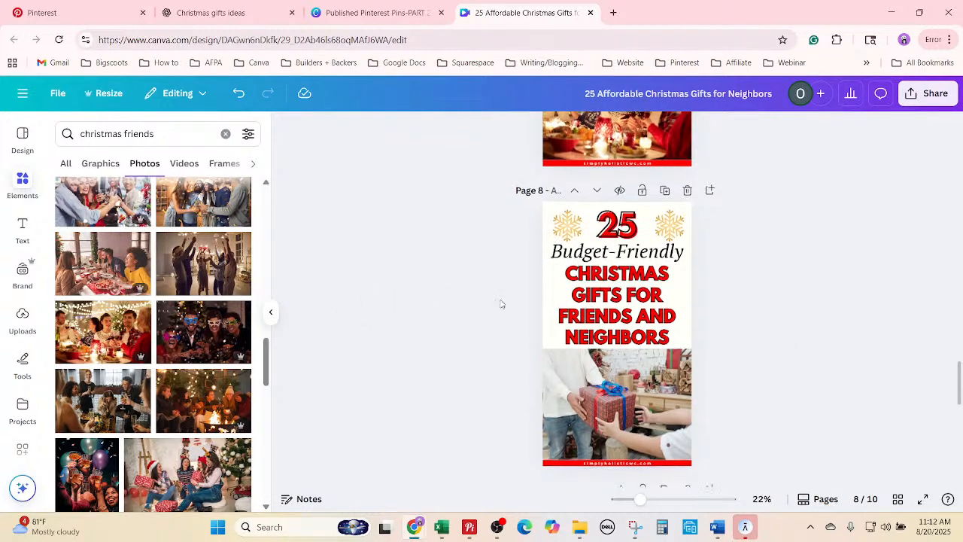
Replace the gift box photo on page 8 with the one of three friends holding presents beside a Christmas tree.
scroll(502, 303, up, 1)
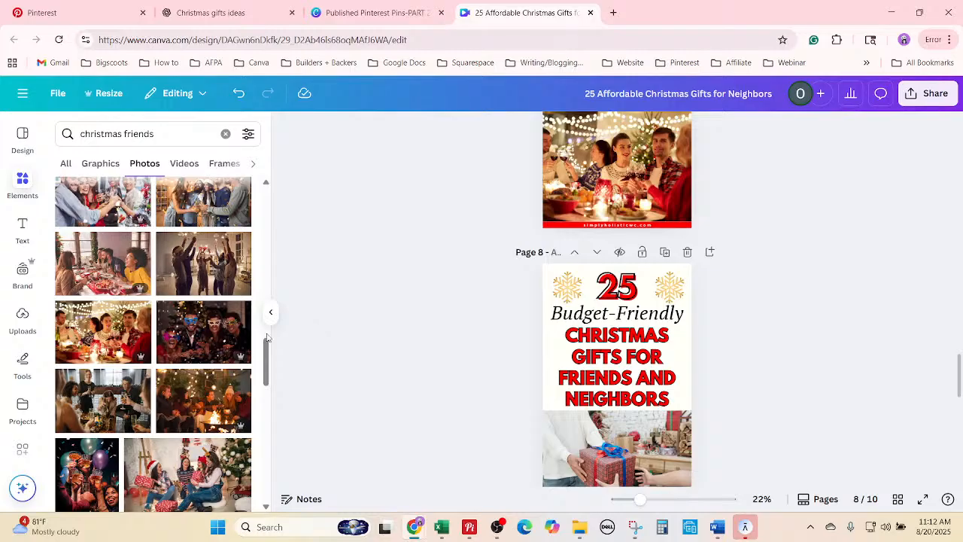
scroll(132, 378, down, 2)
scroll(131, 378, down, 1)
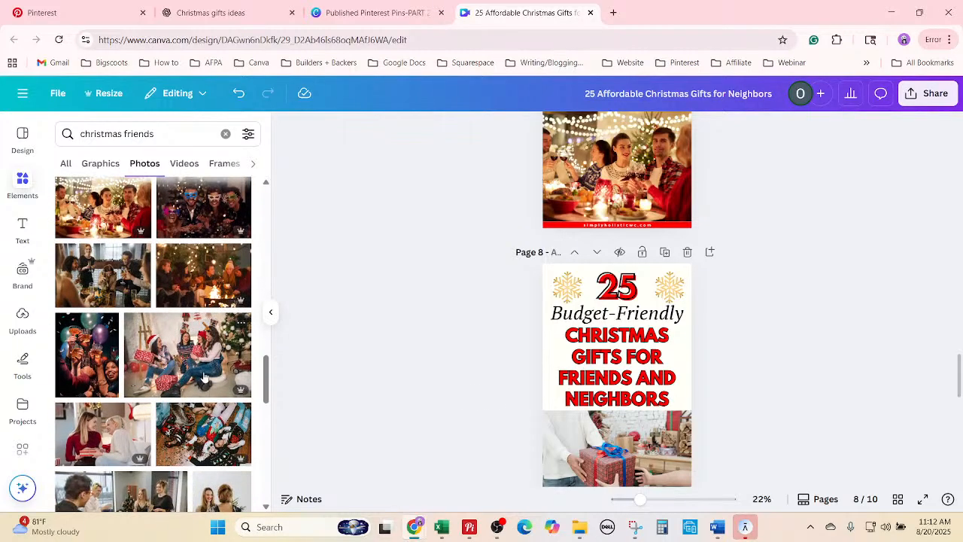
scroll(748, 374, down, 1)
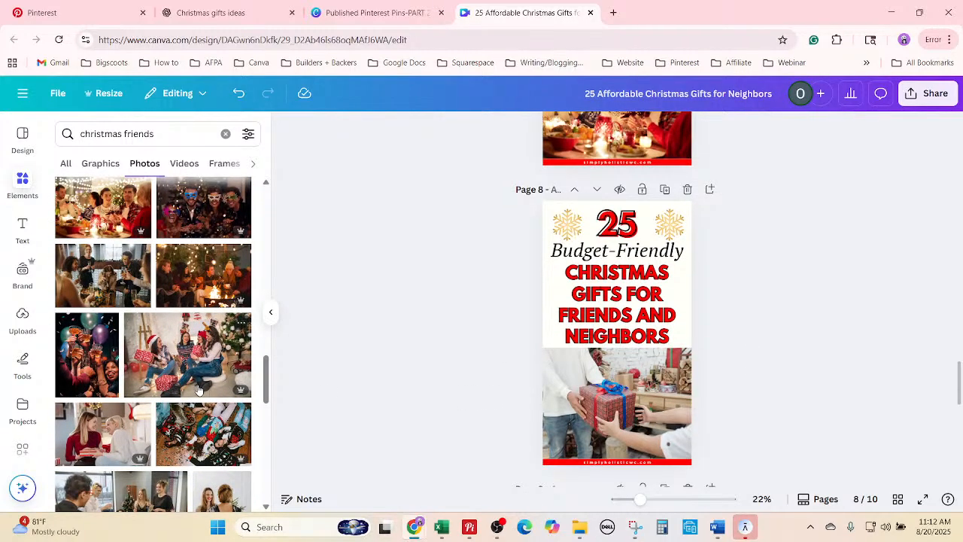
drag(197, 360, 691, 368)
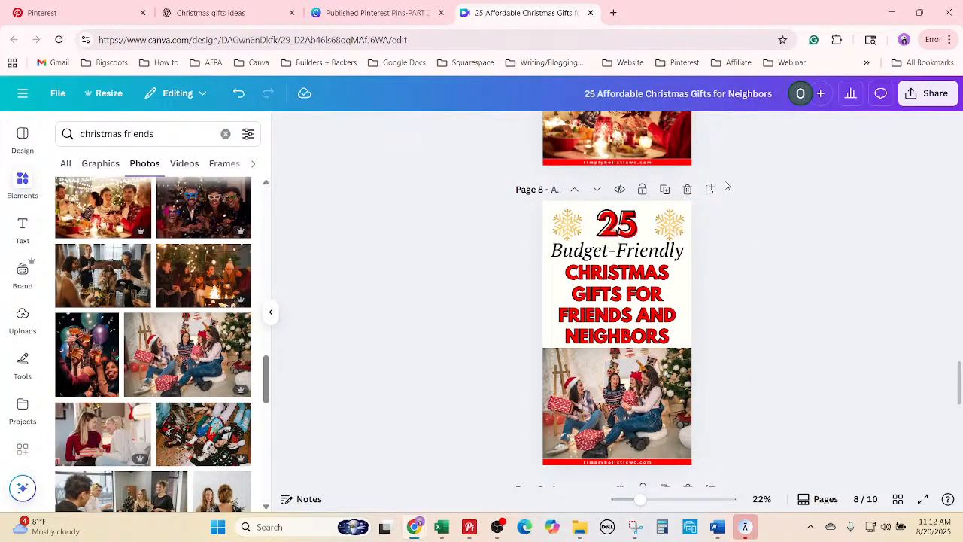
Check the next pin title in the Excel list and change the italic "Budget-Friendly" text on page 9 to "Creative".
scroll(786, 345, down, 3)
scroll(788, 349, down, 1)
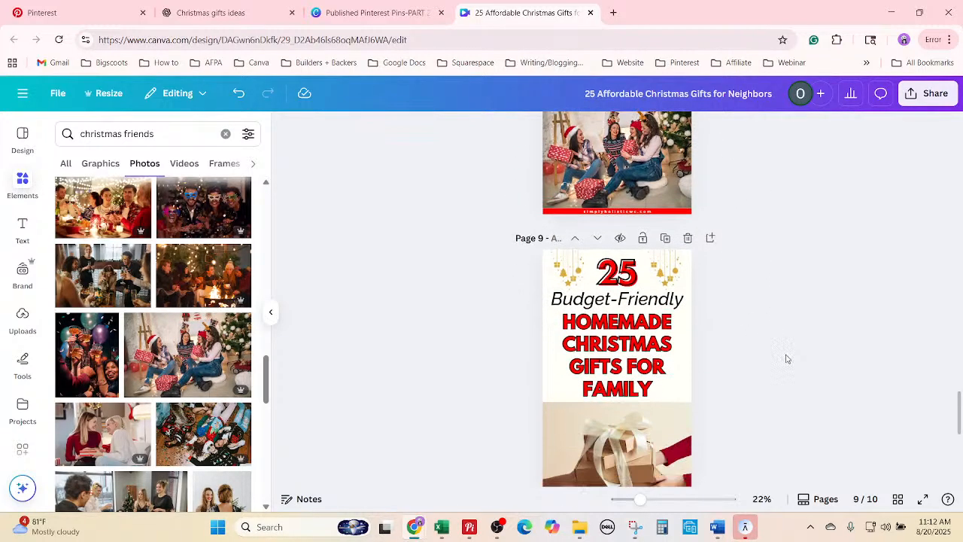
key(alt+Tab)
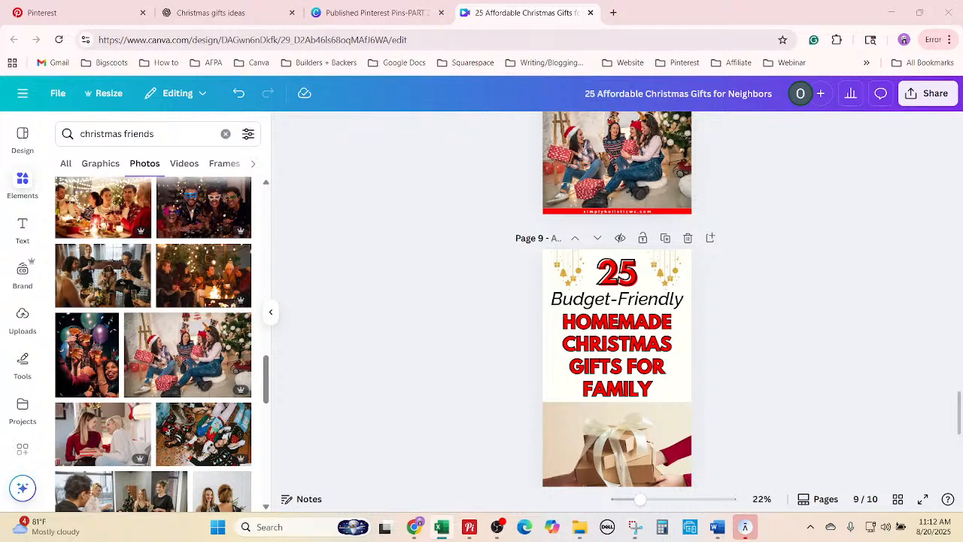
click(633, 309)
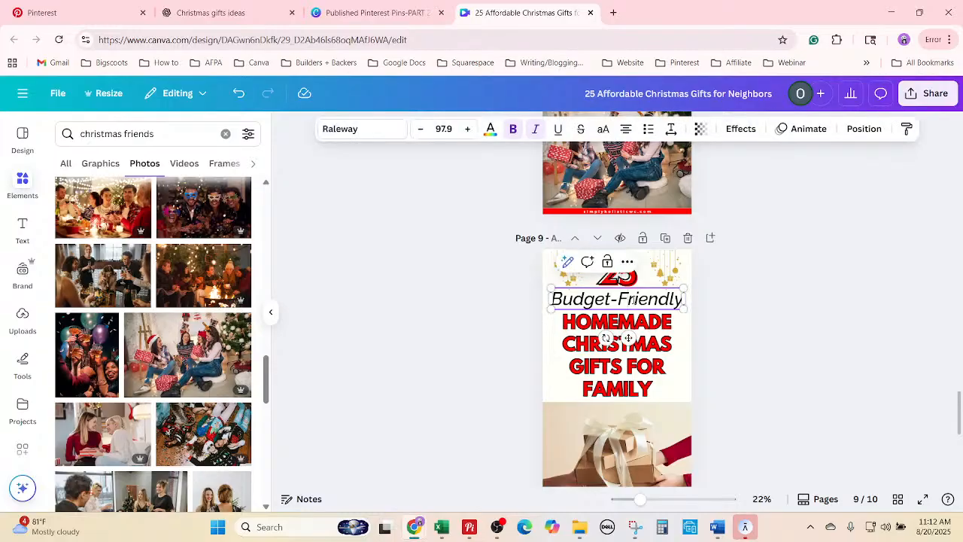
right_click(634, 308)
click(691, 195)
text(Creative)
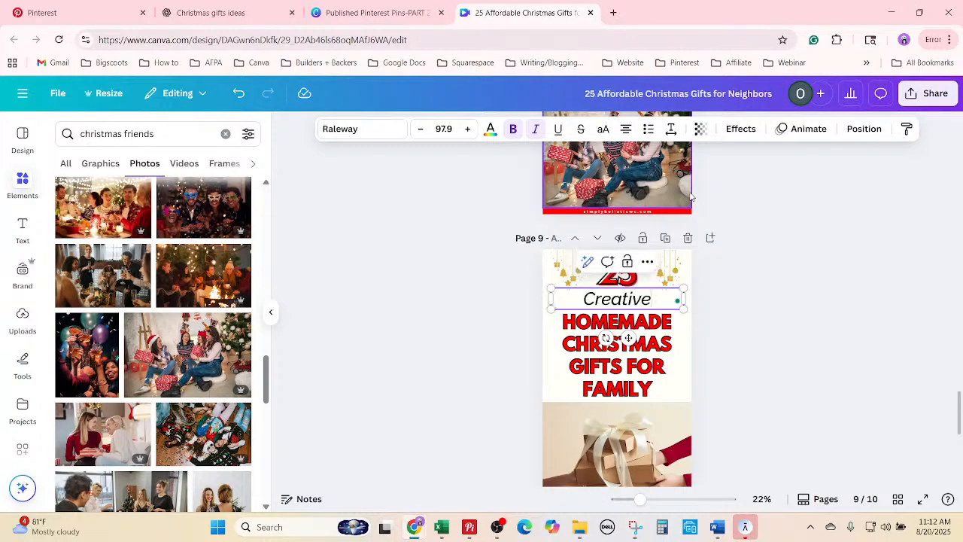
Enlarge the "Creative" text on page 9 to font size 125.
click(468, 129)
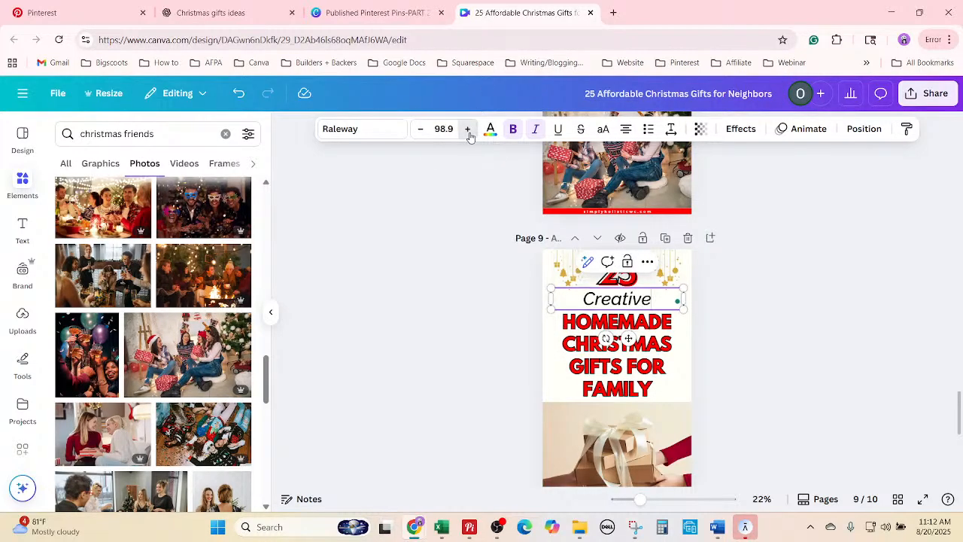
click(467, 129)
click(467, 129)
click(467, 129)
click(468, 129)
click(467, 129)
click(468, 128)
double_click(467, 129)
click(467, 129)
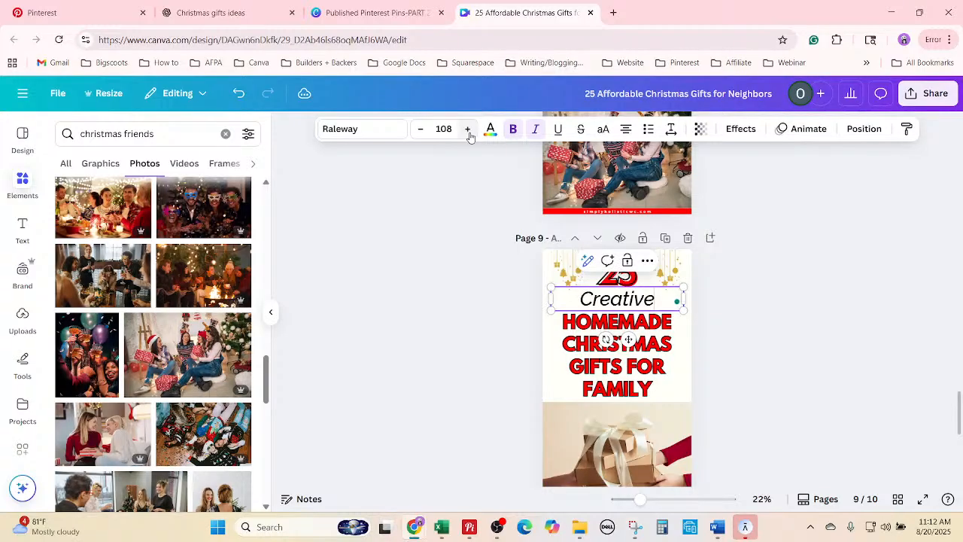
double_click(467, 128)
double_click(467, 129)
double_click(467, 129)
double_click(467, 128)
double_click(467, 128)
double_click(468, 129)
double_click(467, 128)
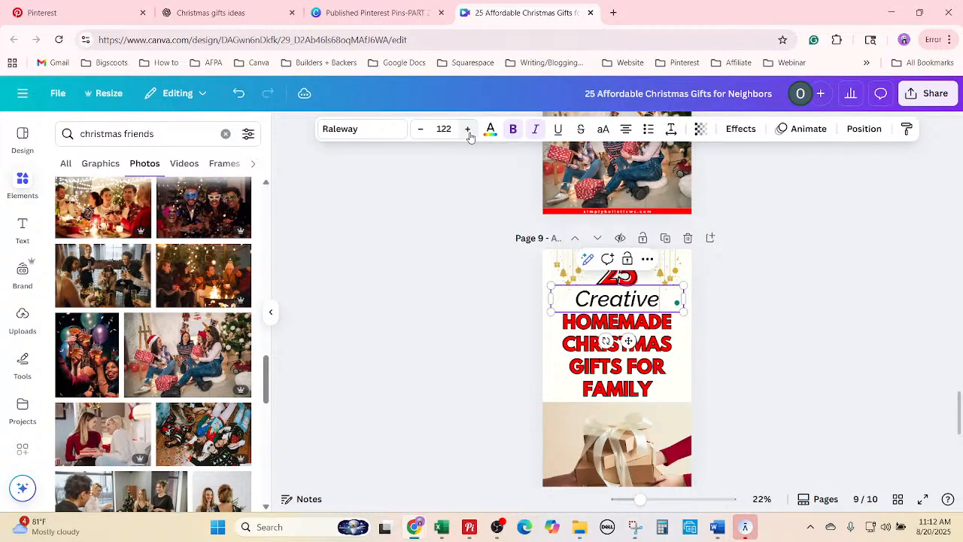
double_click(468, 129)
click(467, 129)
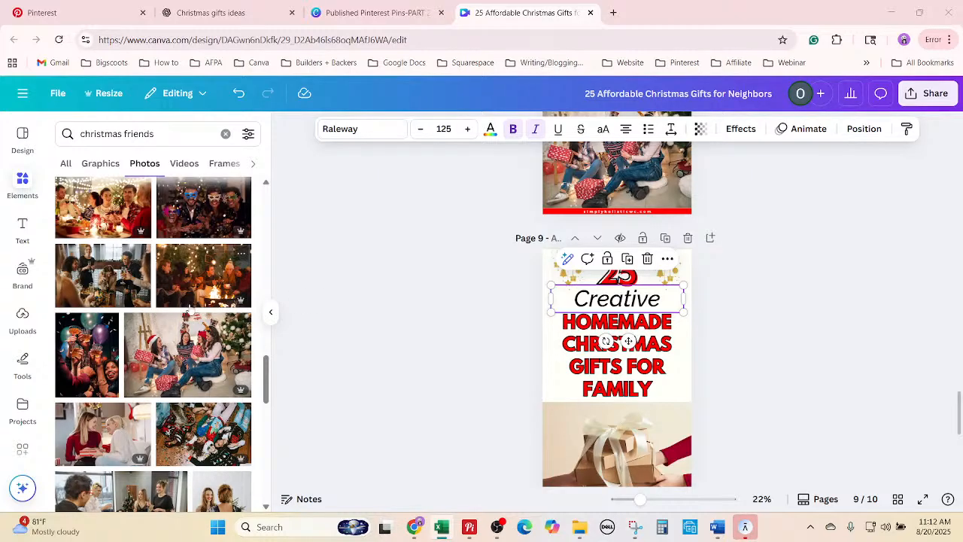
Change the red heading on page 9 to "CHRISTMAS GIFTS FOR NEIGHBORS".
click(744, 357)
click(640, 362)
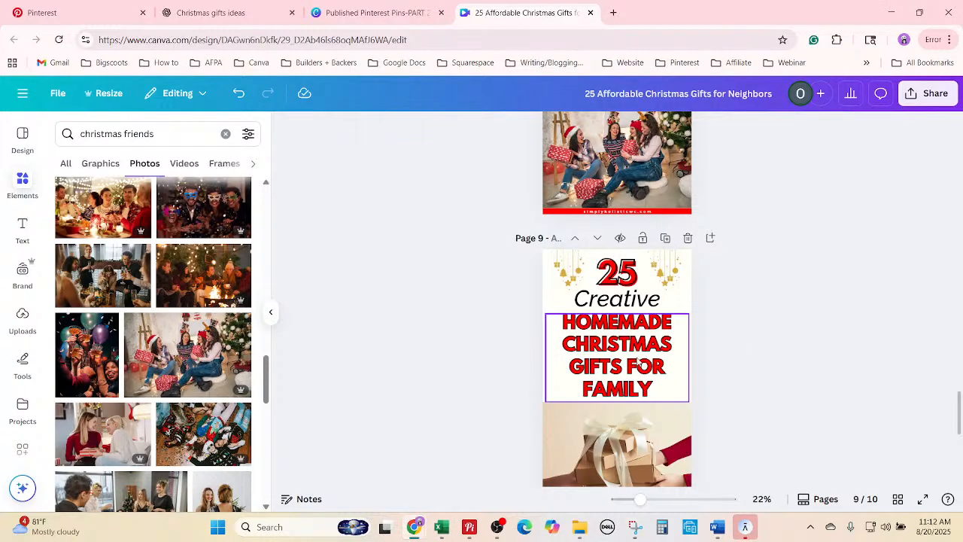
right_click(639, 362)
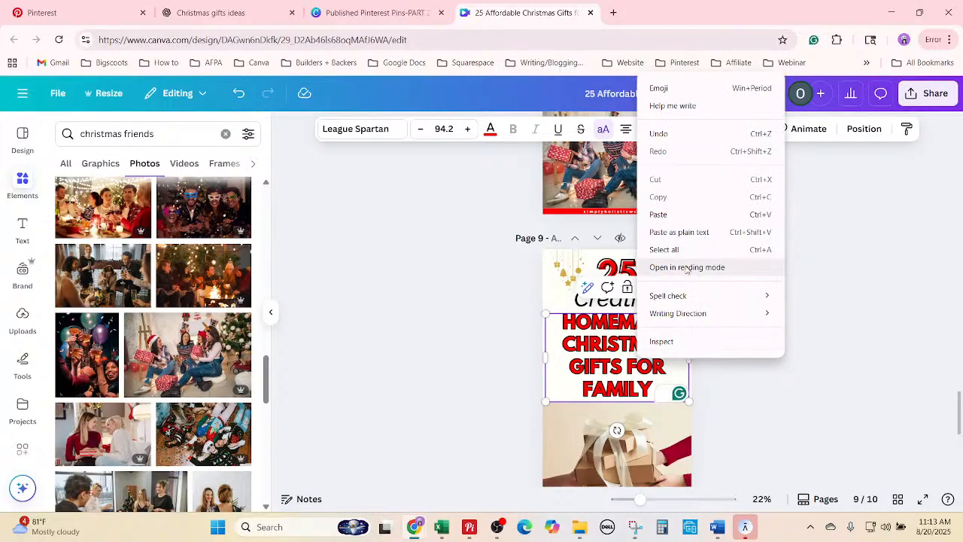
click(664, 249)
text(CHRISTMAS GIFTS FOR NEIGHBORS)
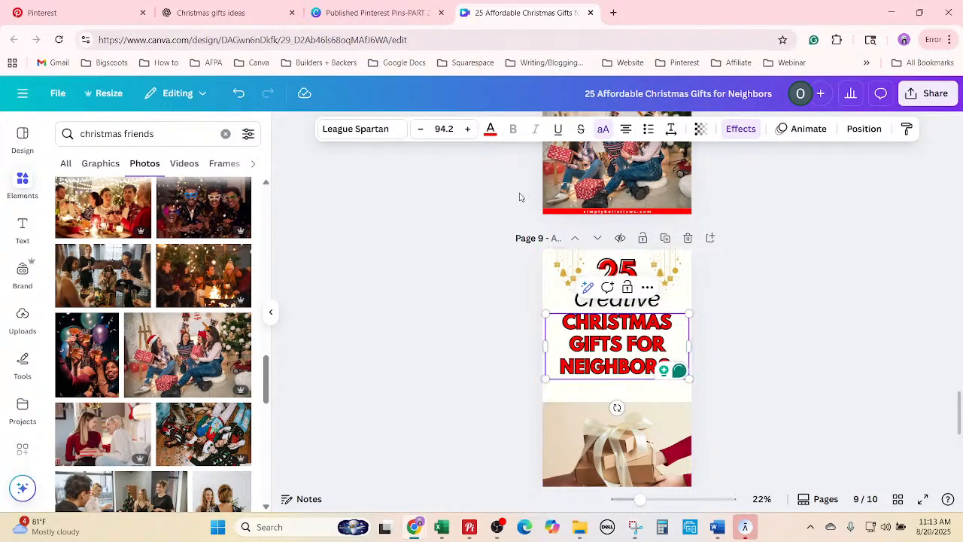
Enlarge the red heading on page 9 to font size 116 so it fills the space above the photo.
click(467, 134)
click(467, 134)
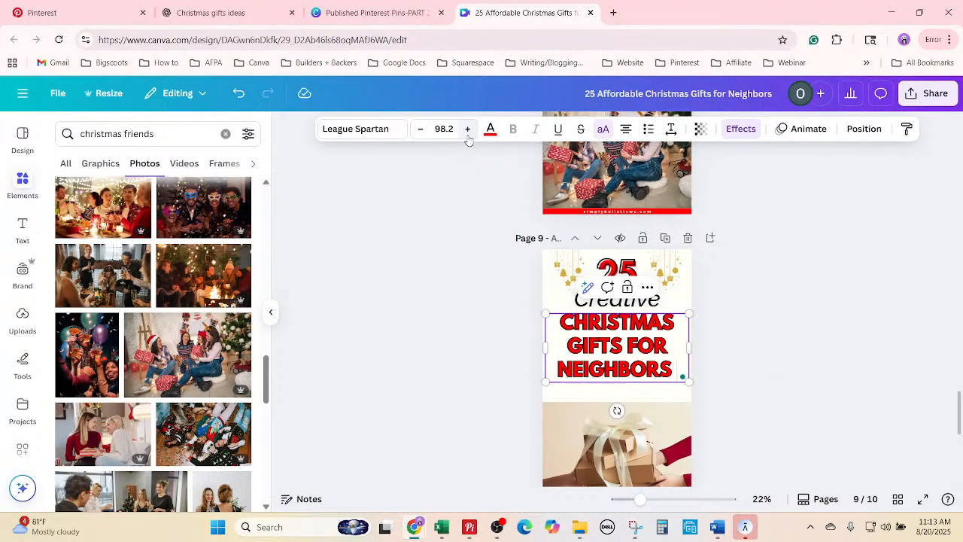
click(467, 134)
click(467, 133)
click(467, 133)
click(468, 133)
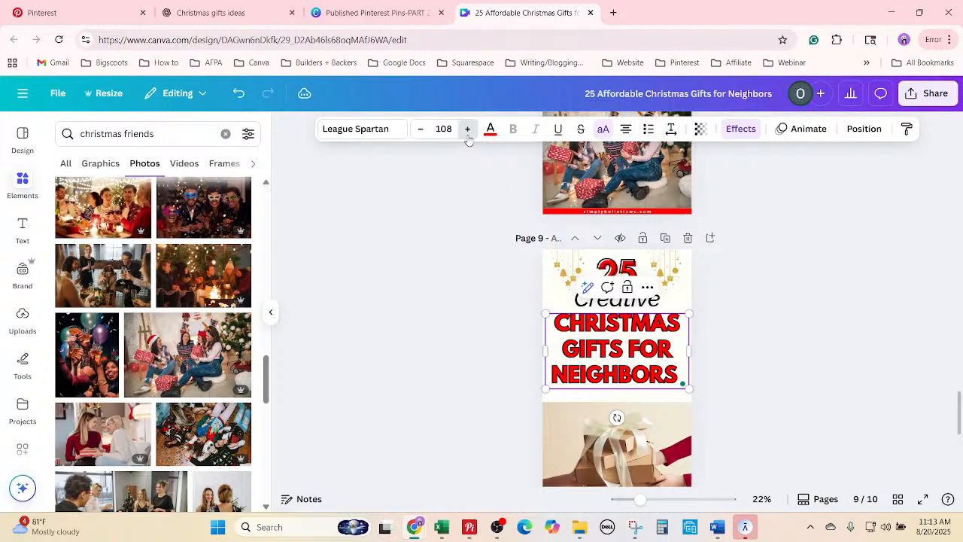
click(468, 133)
click(467, 134)
click(467, 134)
click(467, 133)
click(467, 133)
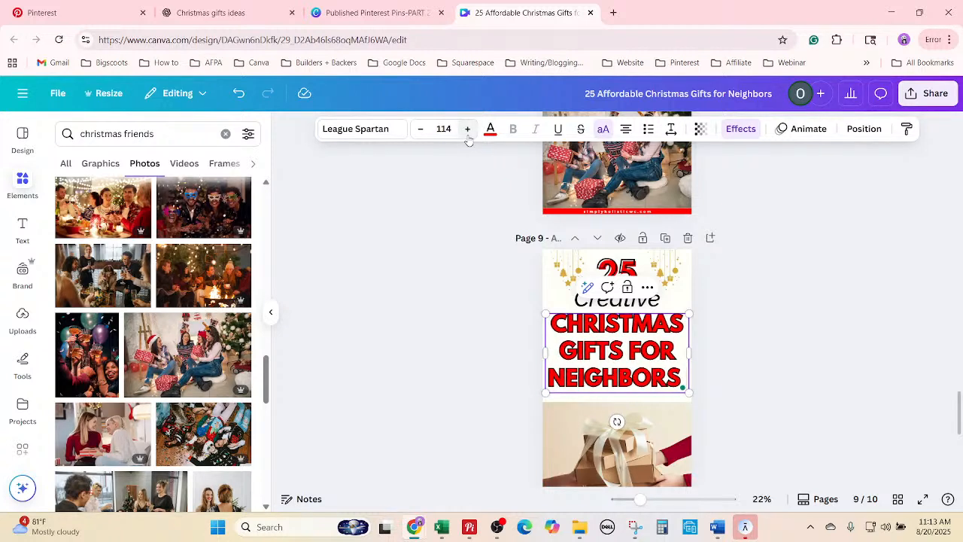
click(467, 133)
click(467, 134)
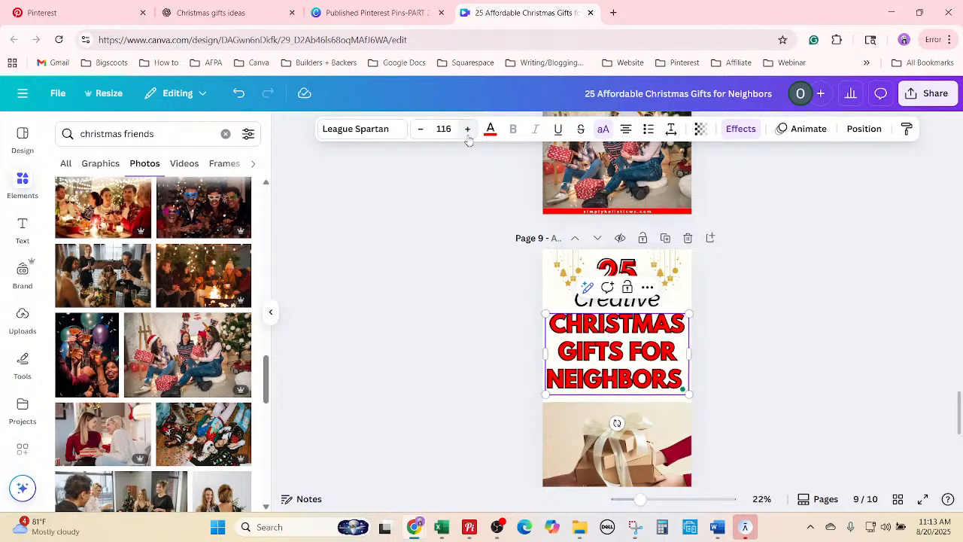
click(791, 293)
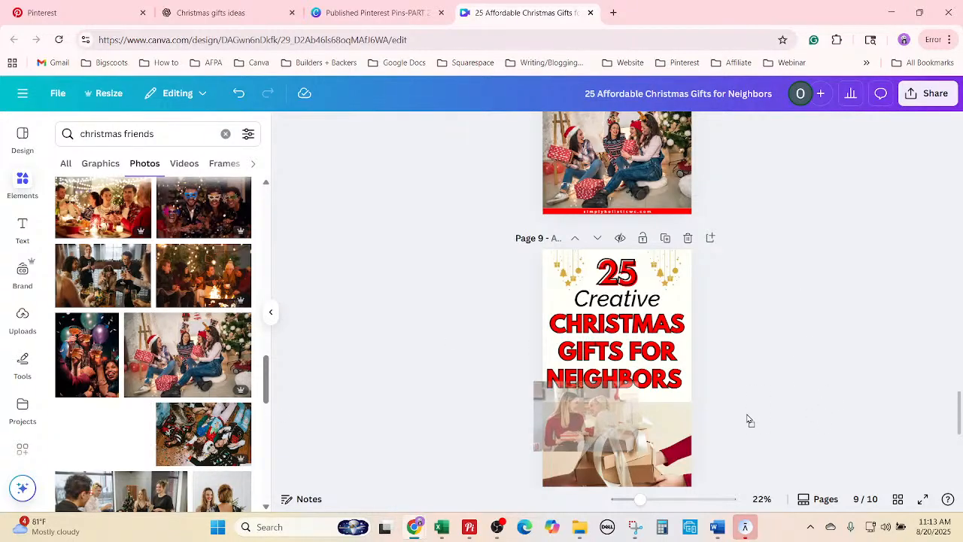
Replace the photo on page 9 with the picture of two women on a sofa holding a red gift.
scroll(766, 364, down, 1)
scroll(766, 364, down, 3)
scroll(765, 361, up, 2)
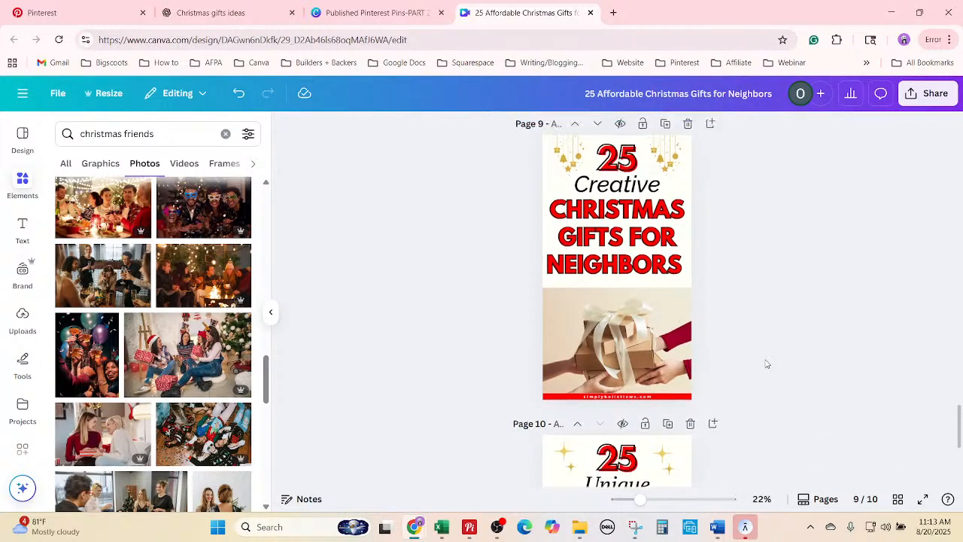
drag(113, 429, 662, 420)
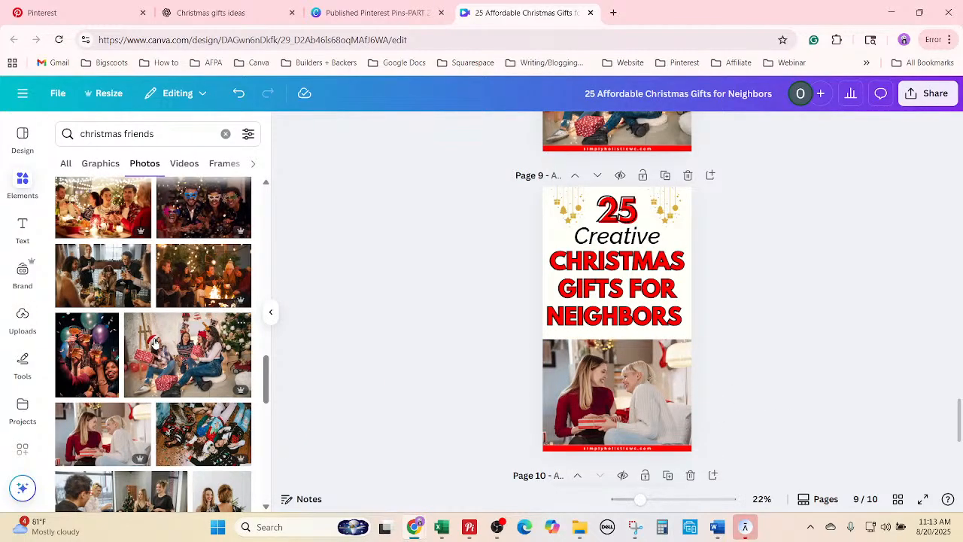
Browse the "christmas friends" photo results for a suitable picture for the next pin.
scroll(155, 343, down, 3)
scroll(155, 343, down, 2)
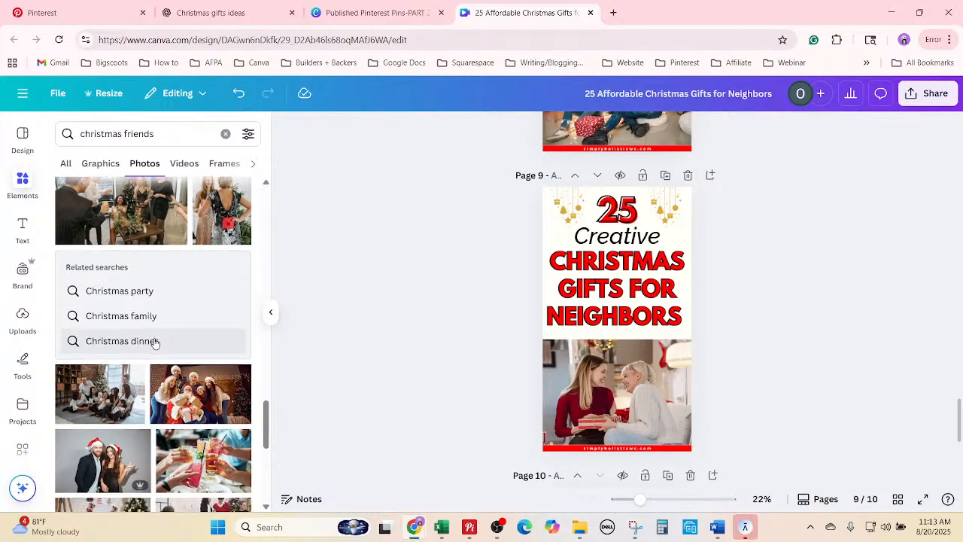
scroll(155, 343, down, 2)
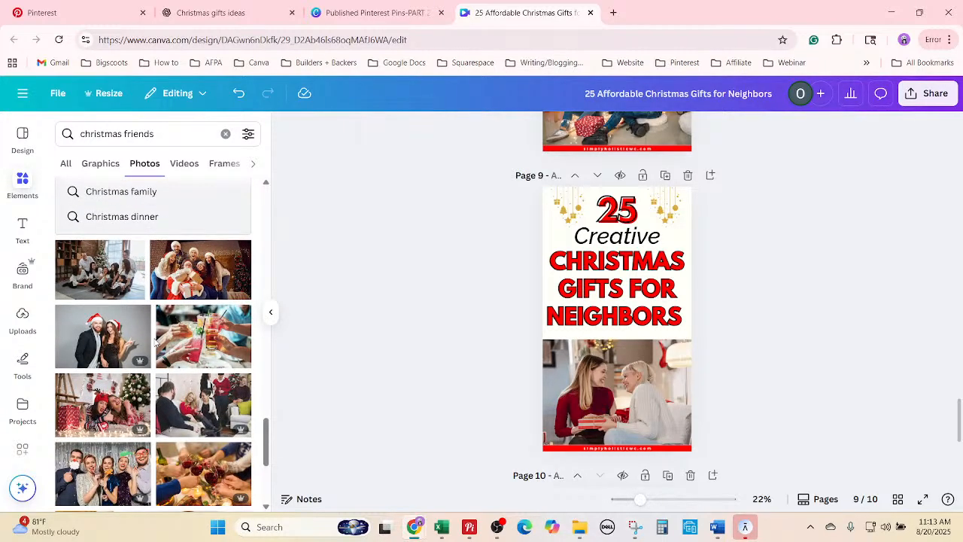
scroll(155, 343, down, 2)
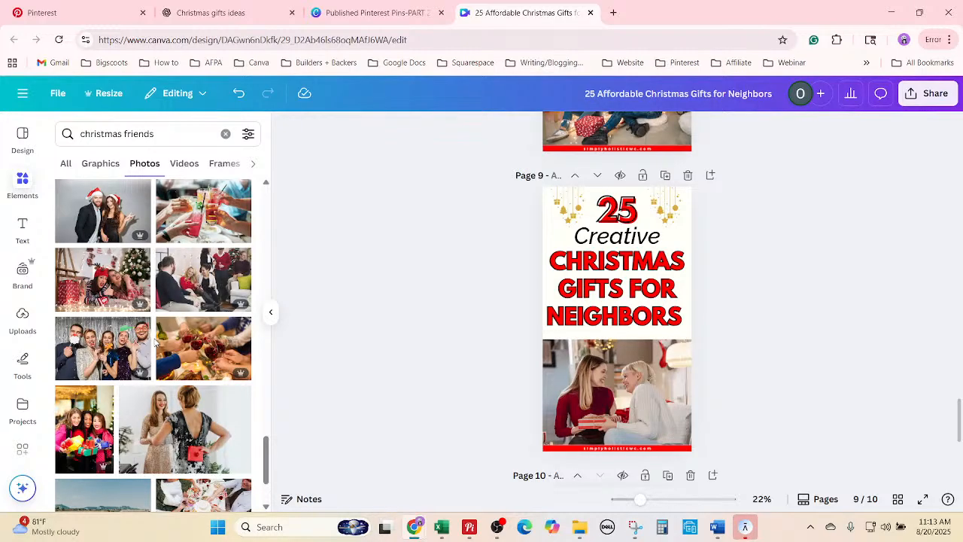
scroll(155, 343, up, 6)
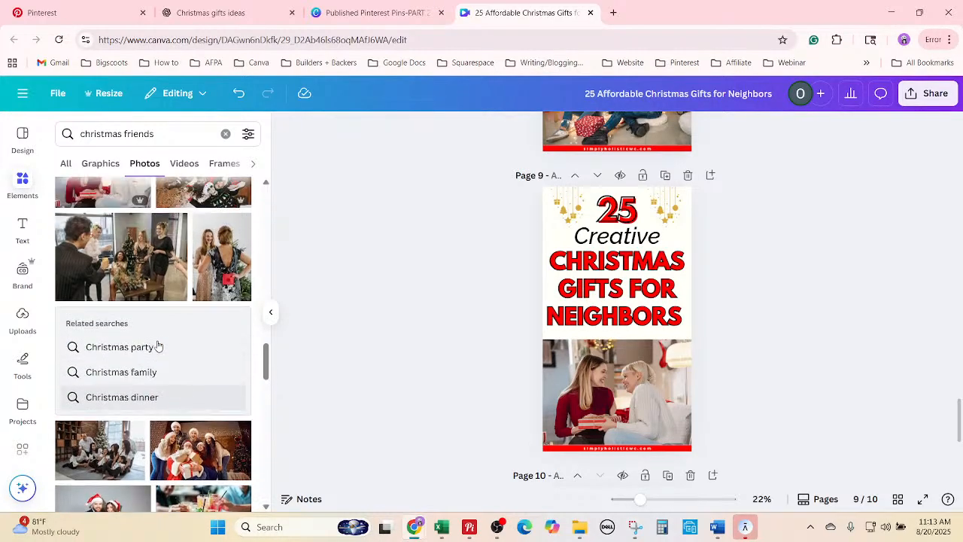
scroll(158, 345, down, 5)
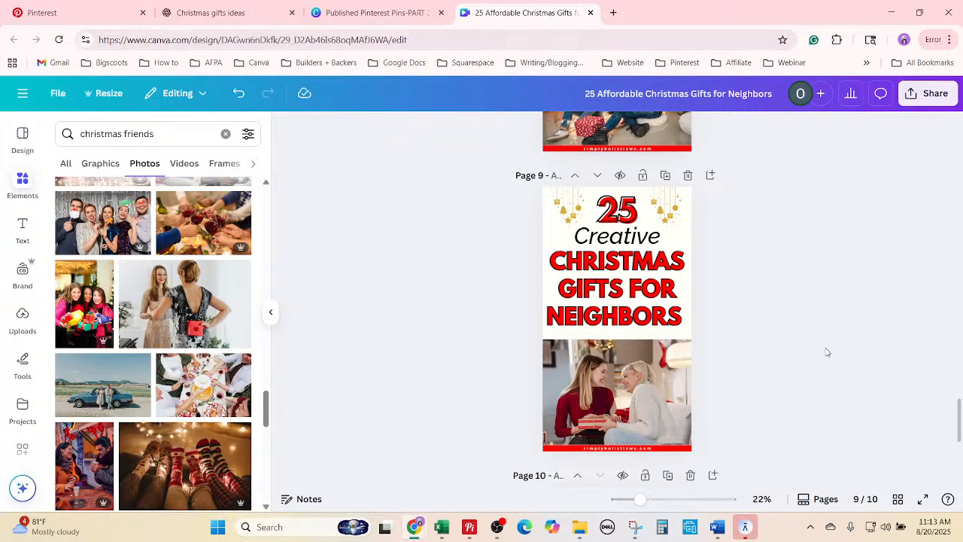
Change the italic "Unique" text on page 10 to "Last-Minute".
scroll(827, 352, down, 5)
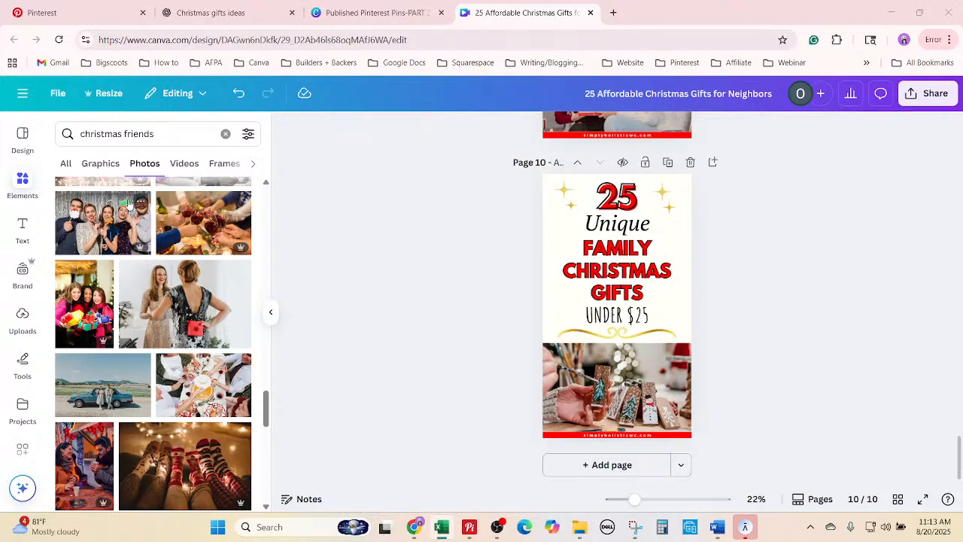
click(655, 229)
right_click(653, 227)
click(738, 405)
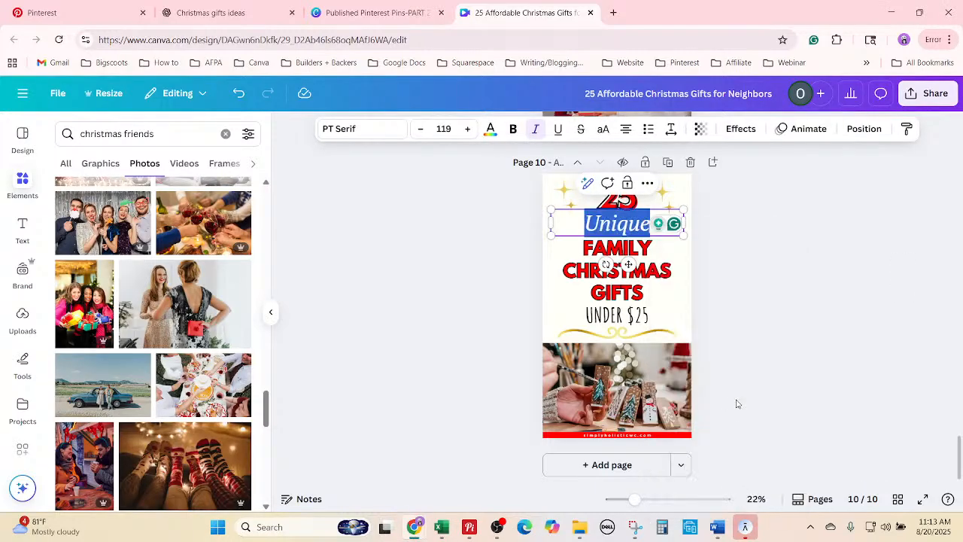
text(Last-Minute)
Change the red heading on page 10 to "CHRISTMAS GIFTS FOR NEIGHBORS".
key(alt+Tab)
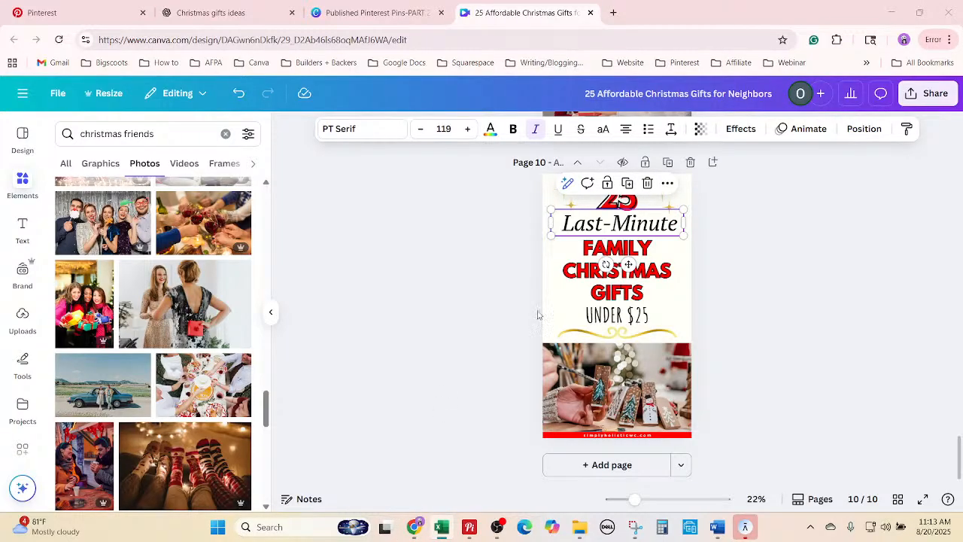
triple_click(589, 256)
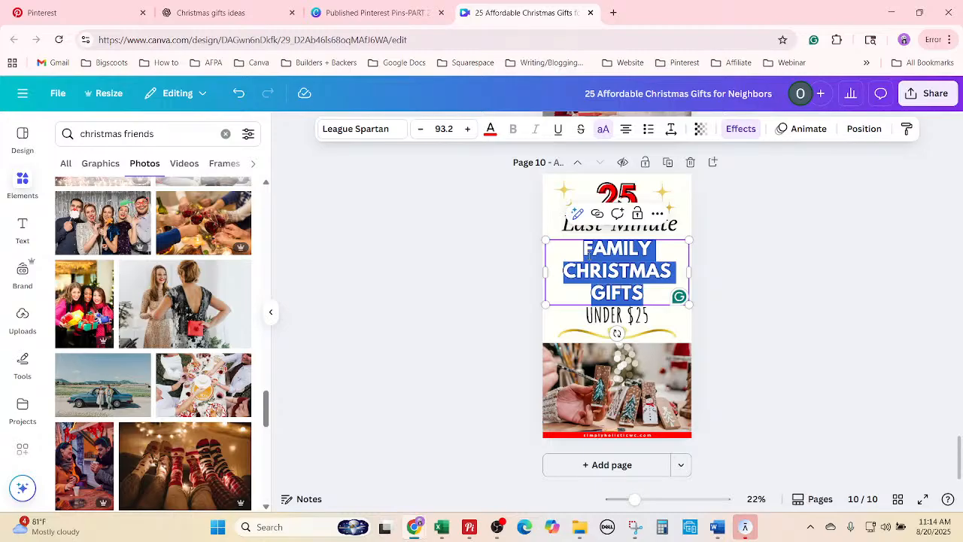
text(CHRISTMAS GIFTS FOR NEIGHBORS)
Delete the "UNDER $25" text and the gold ornament above the photo on page 10.
click(618, 328)
key(Delete)
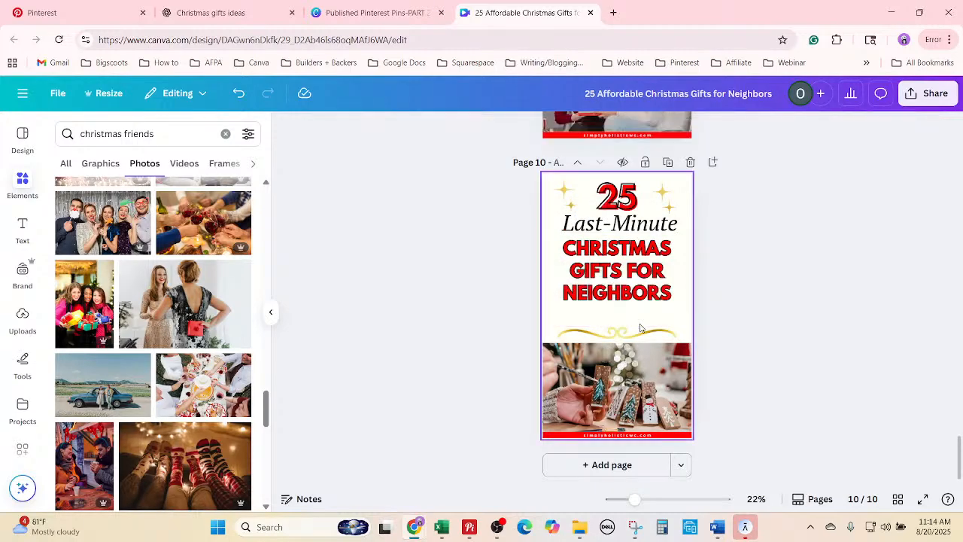
click(641, 329)
key(Delete)
Enlarge the red heading on page 10 to font size 103 and extend the photo upward to a height of about 791.
click(634, 261)
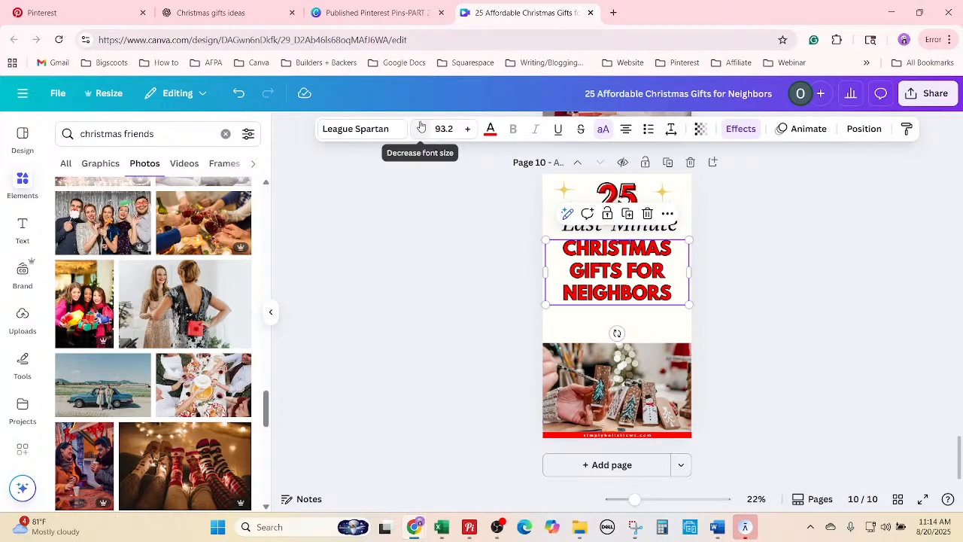
click(467, 128)
click(467, 128)
click(467, 129)
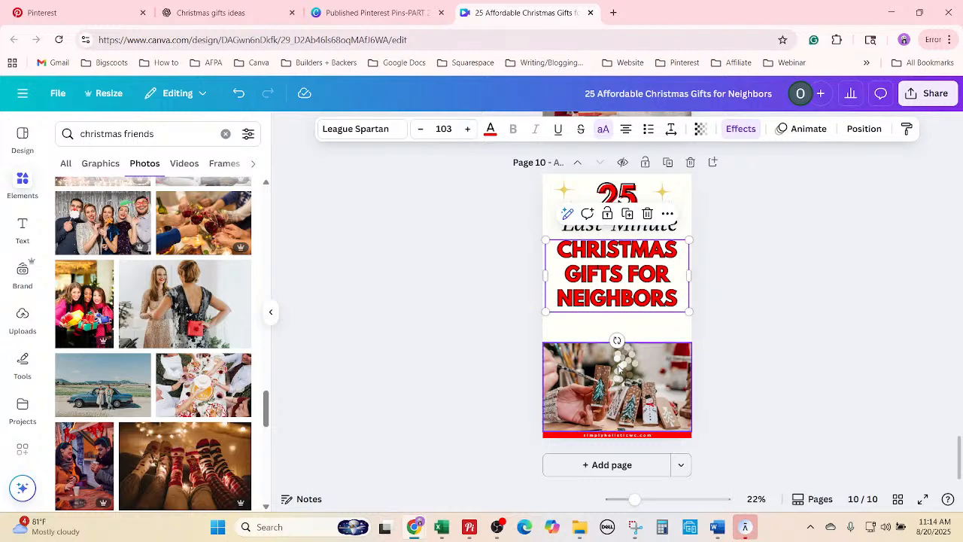
click(619, 368)
drag(620, 343, 626, 322)
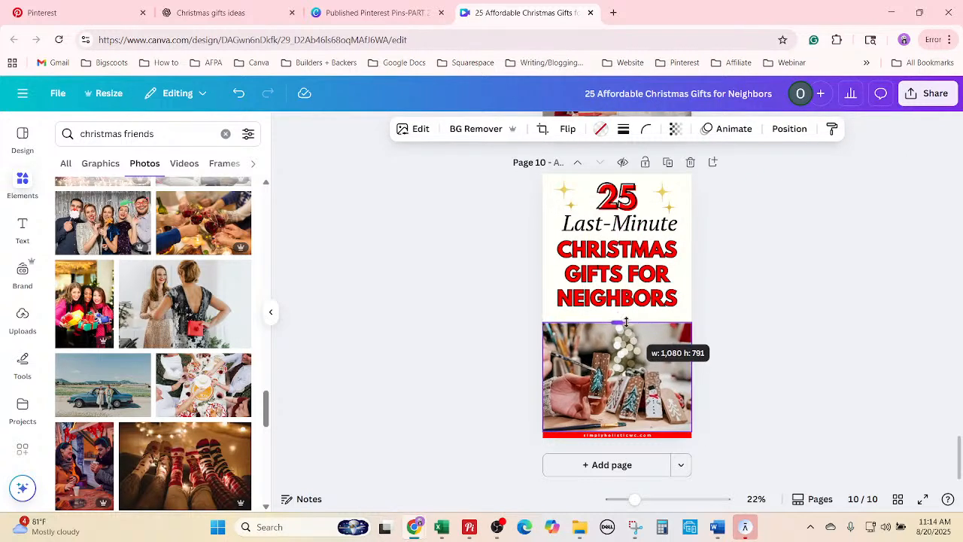
Enlarge the red heading on page 10 to font size 109 so it fills the space above the photo.
click(616, 297)
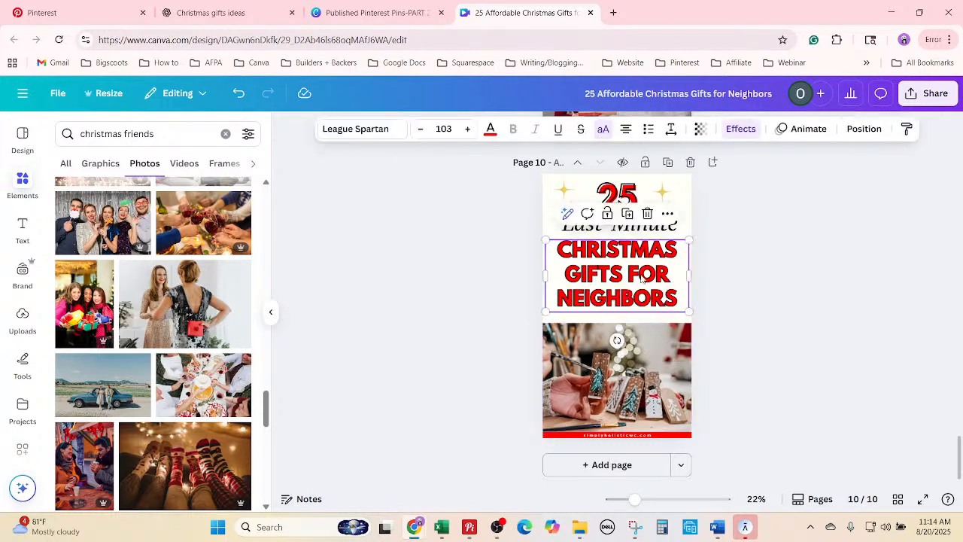
click(467, 128)
click(467, 129)
click(468, 128)
click(467, 129)
click(467, 129)
click(467, 128)
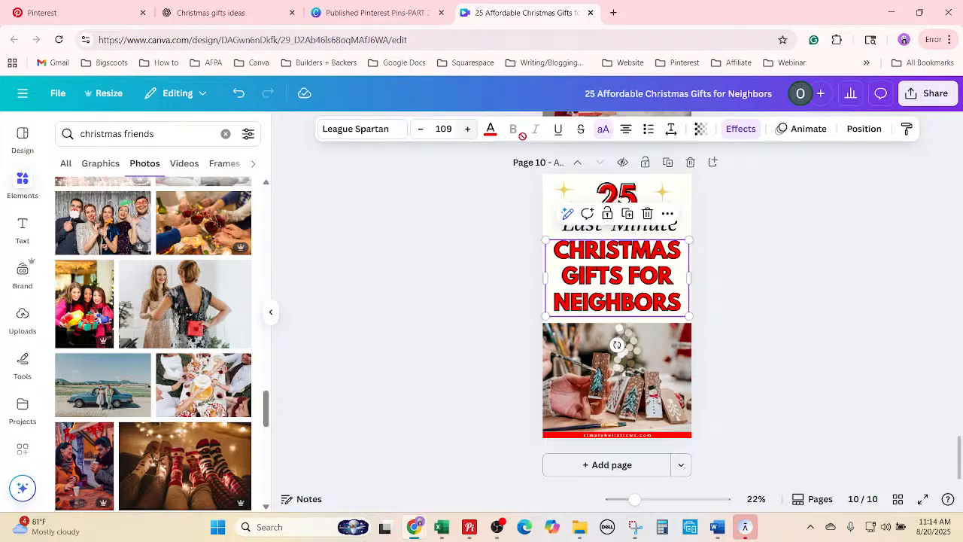
Replace the photo on page 10 with the picture of a woman hiding a red gift behind her back.
mouse_move(197, 301)
mouse_down()
mouse_move(497, 361)
mouse_move(556, 352)
mouse_move(616, 376)
mouse_up()
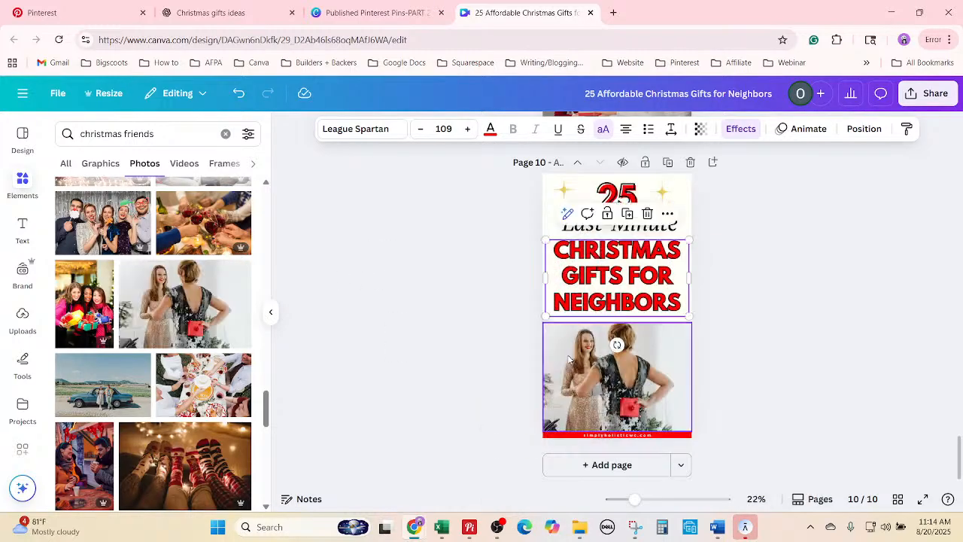
click(776, 330)
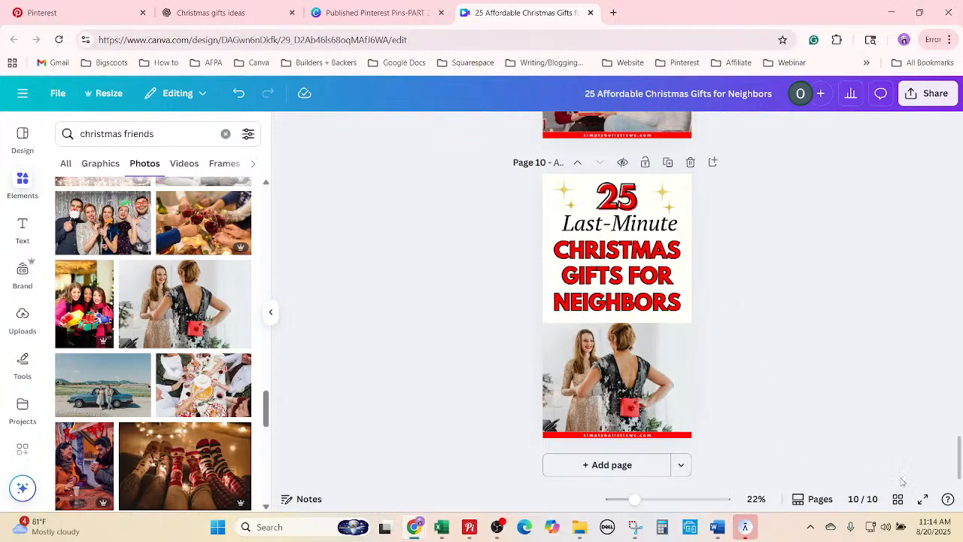
Show all pages in grid view and compare the heading sizes and photos of the pins.
click(896, 500)
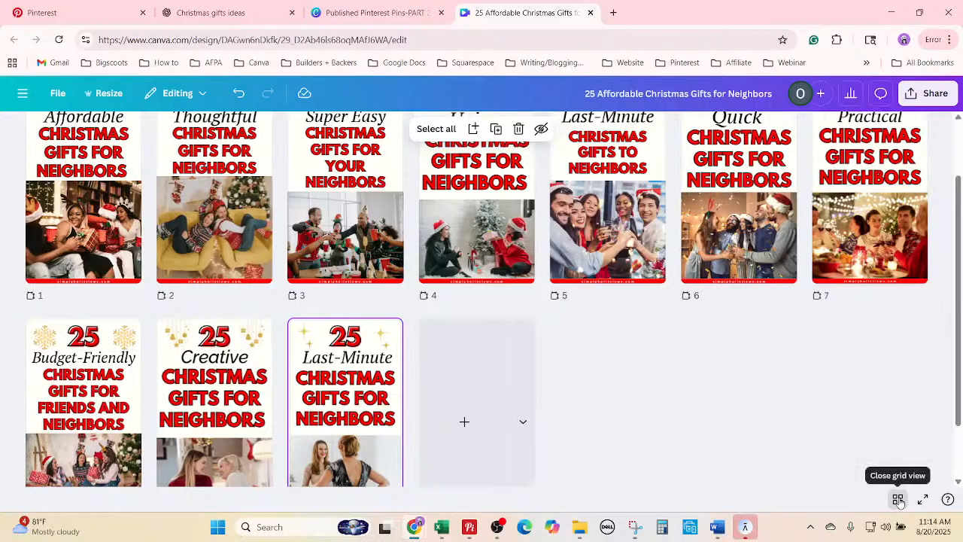
click(898, 501)
click(898, 500)
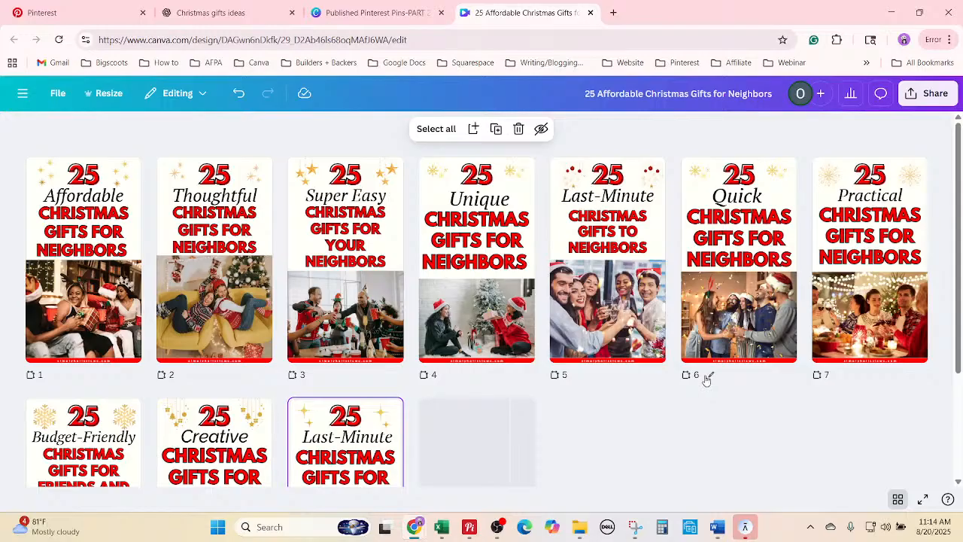
scroll(707, 379, down, 1)
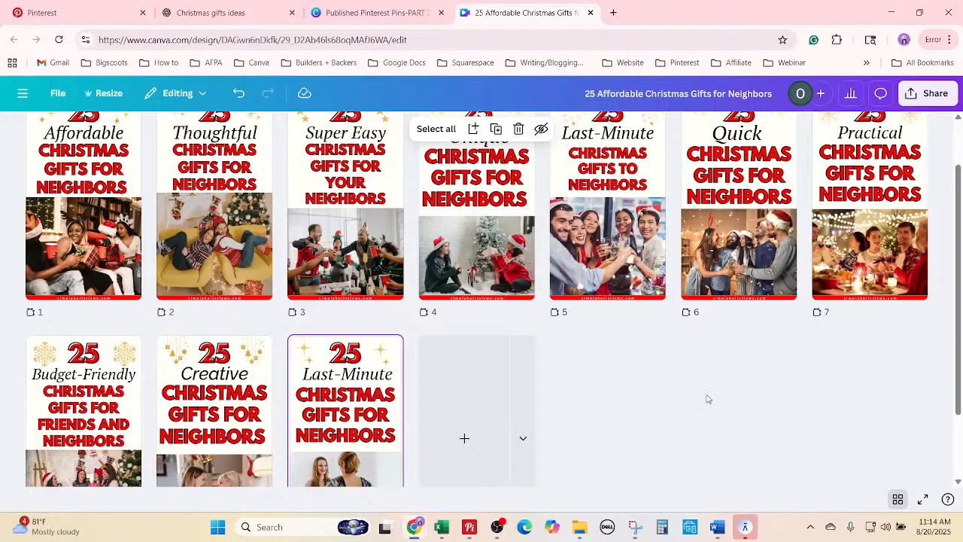
Open page 5 and lower the upper edge of its photo to make room for a larger heading.
double_click(635, 252)
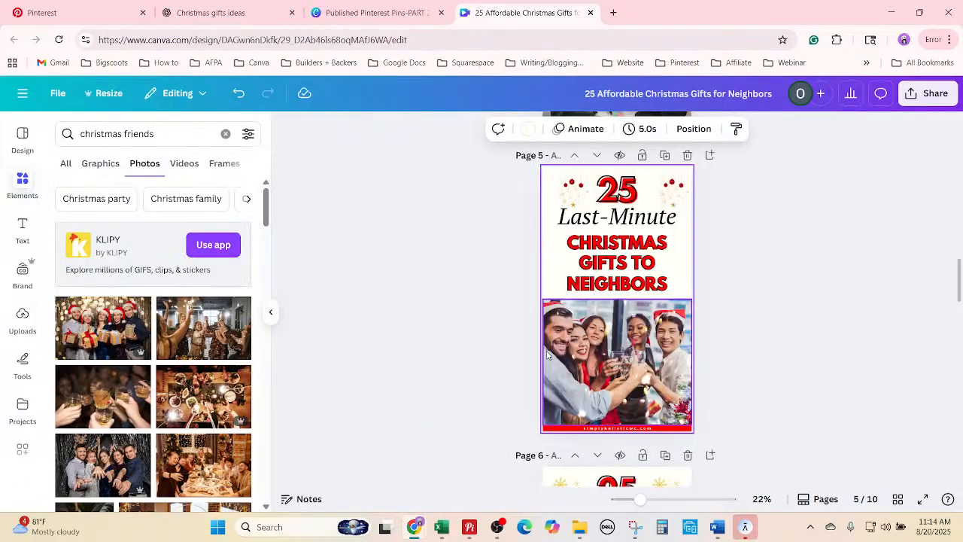
click(631, 345)
drag(617, 300, 642, 320)
Enlarge the red "CHRISTMAS GIFTS TO NEIGHBORS" heading on page 5 to font size 118.
click(647, 267)
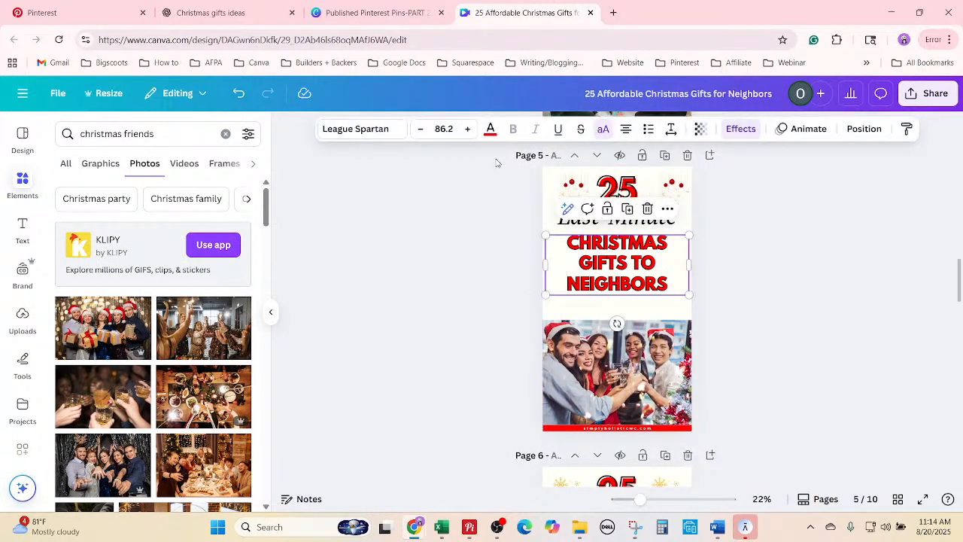
click(469, 130)
click(469, 130)
click(469, 130)
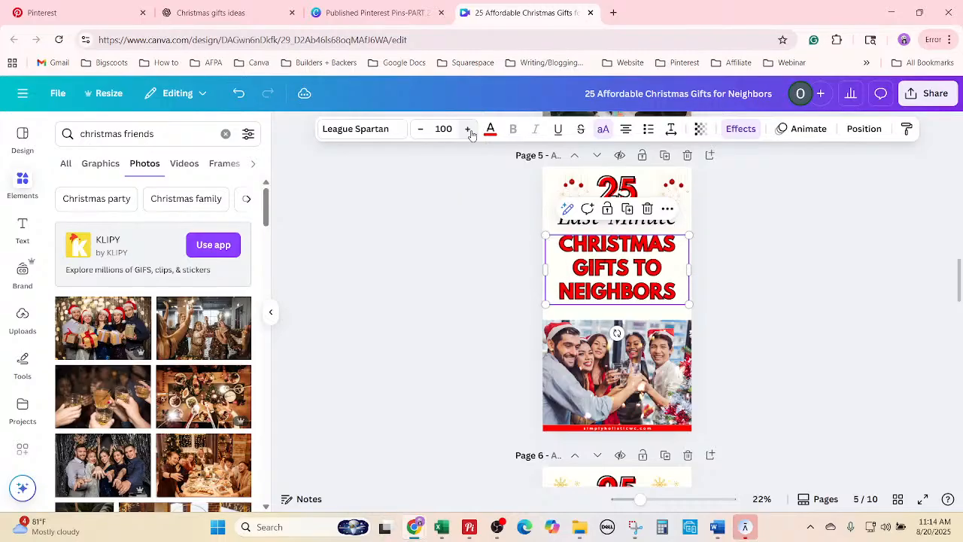
click(468, 130)
click(468, 131)
click(468, 130)
click(469, 130)
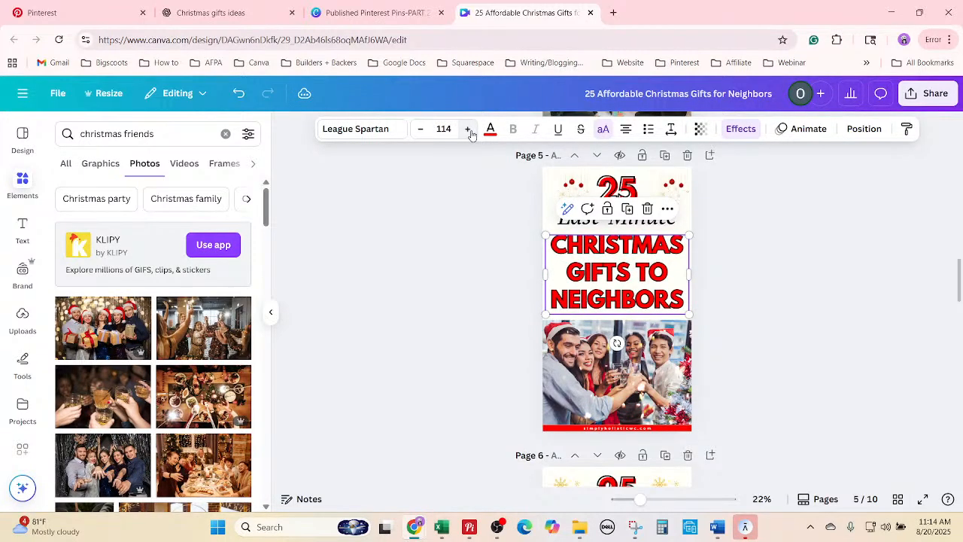
click(468, 130)
click(469, 130)
click(469, 130)
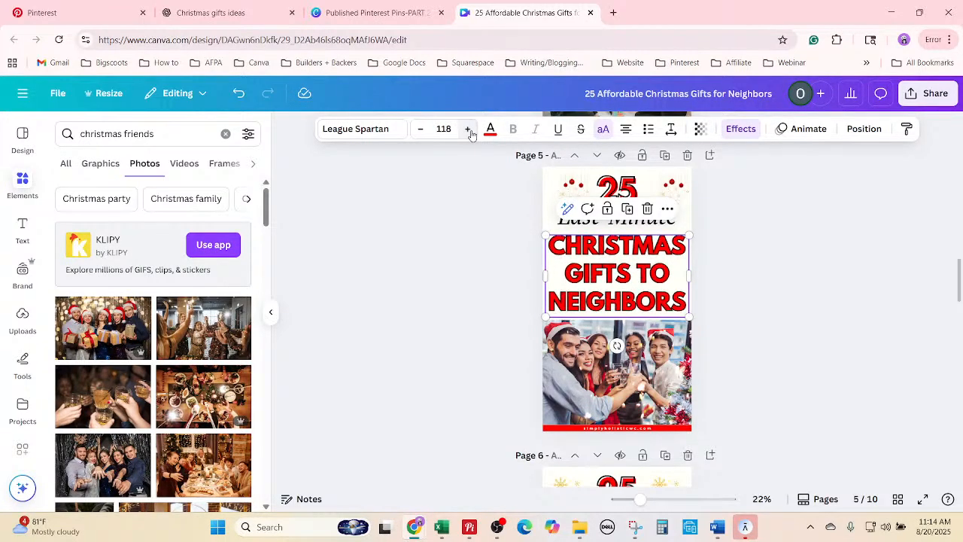
click(880, 411)
Return to the grid view and review the finished set of ten pins, including the adjusted page 5.
click(898, 499)
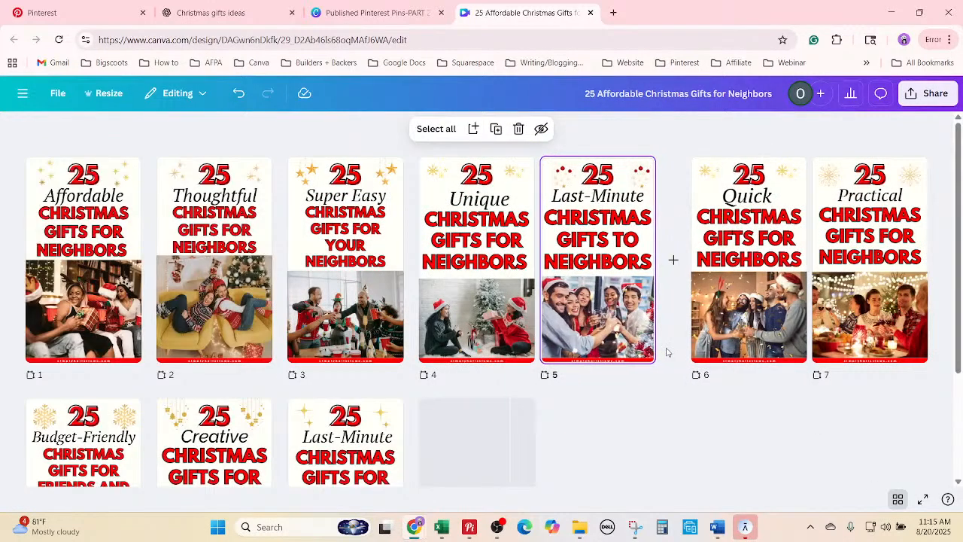
scroll(717, 373, down, 2)
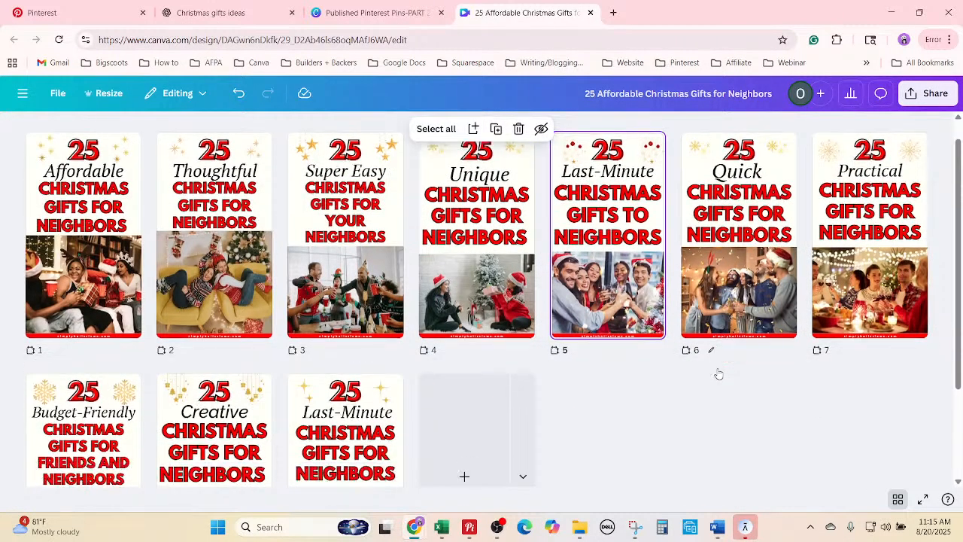
scroll(717, 374, down, 1)
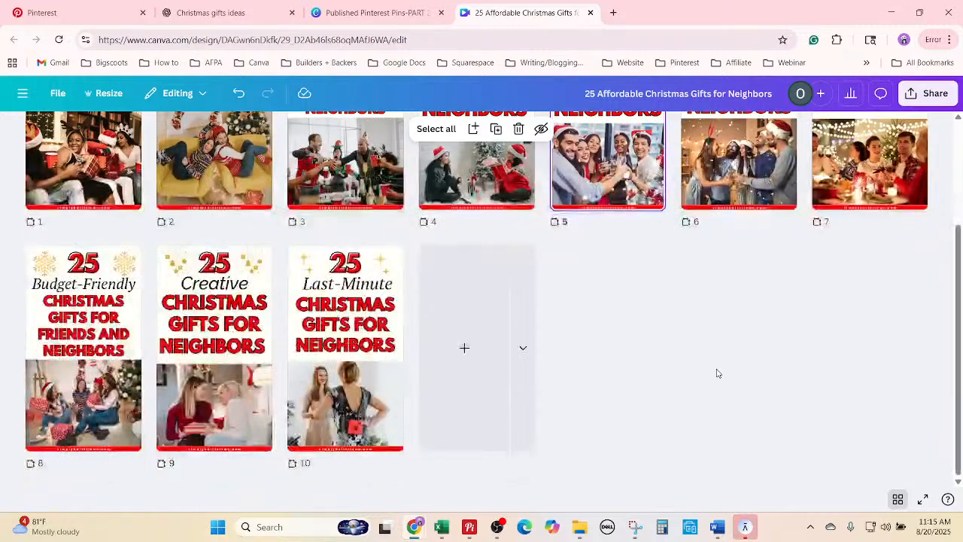
scroll(717, 374, up, 3)
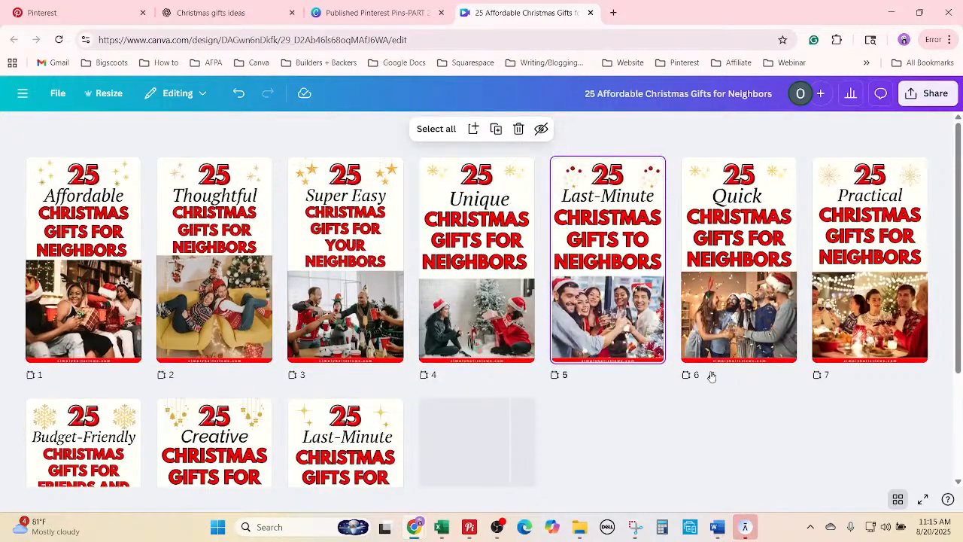